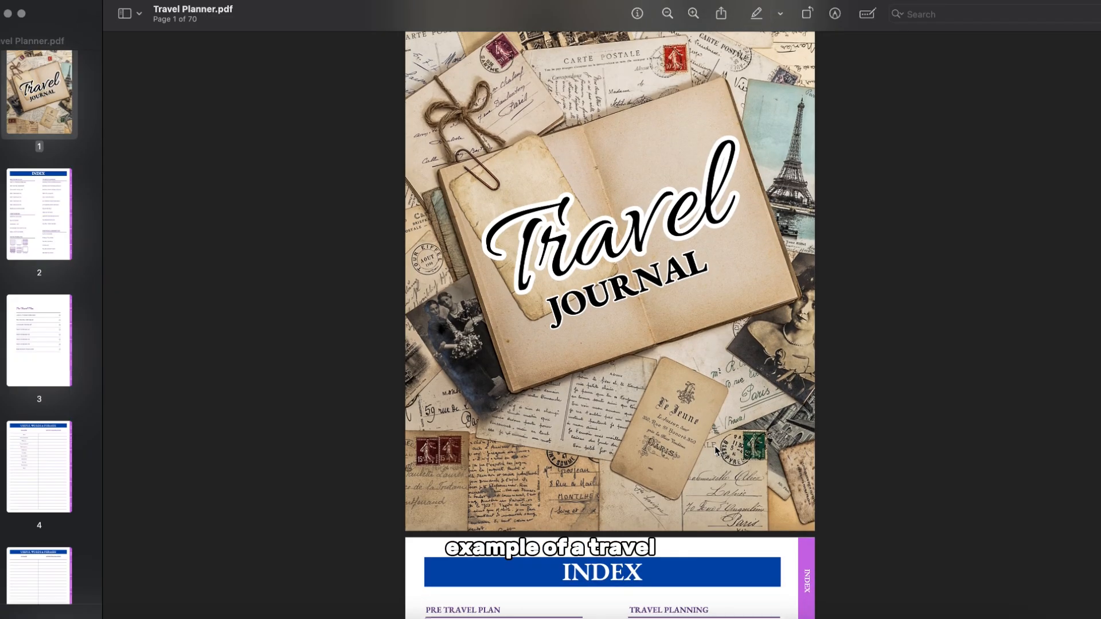
Step: Look through the Travel Planner PDF's cover, index, trip itinerary, trip expenses and checklist pages
{"action": "scroll", "coordinate": [715, 451], "scroll_direction": "down", "scroll_amount": 3}
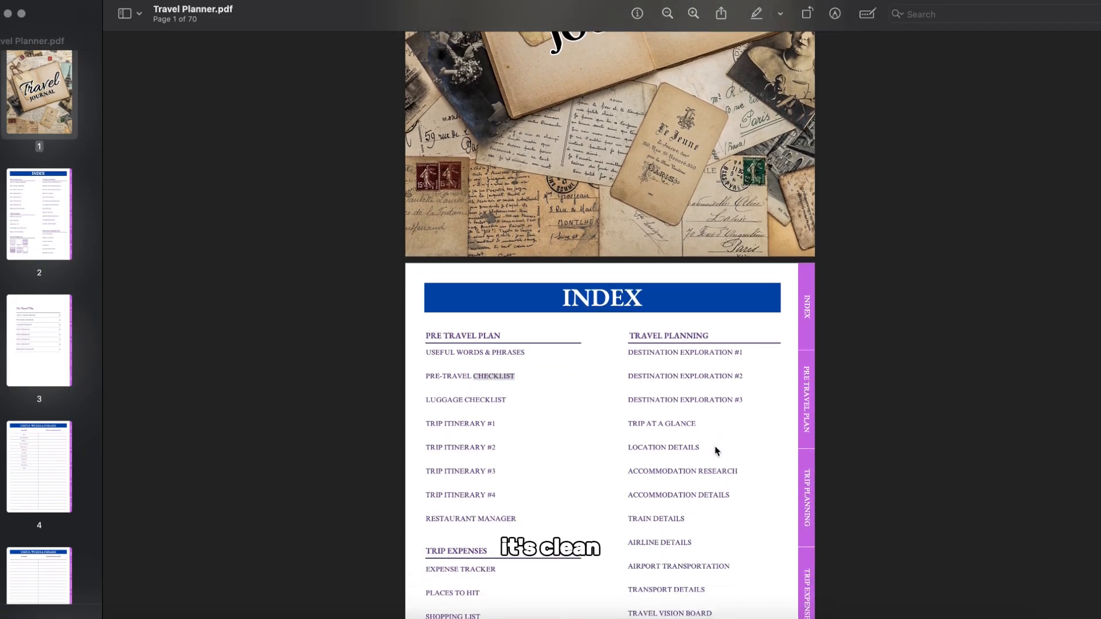
{"action": "scroll", "coordinate": [715, 451], "scroll_direction": "down", "scroll_amount": 2}
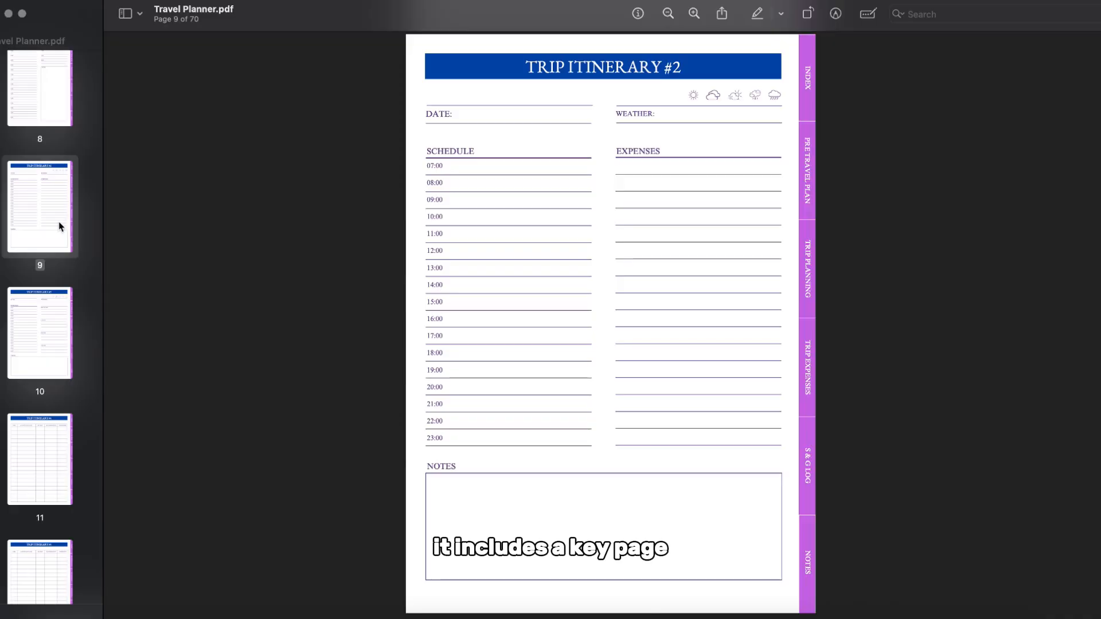
{"action": "left_click", "coordinate": [22, 310]}
{"action": "scroll", "coordinate": [44, 305], "scroll_direction": "down", "scroll_amount": 4}
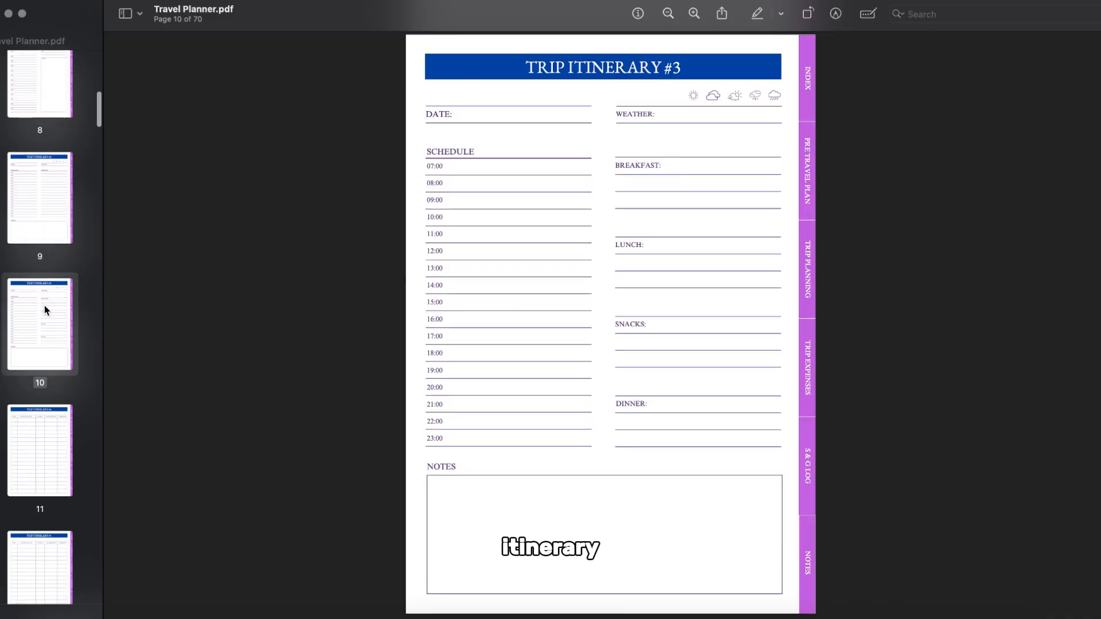
{"action": "scroll", "coordinate": [50, 308], "scroll_direction": "down", "scroll_amount": 3}
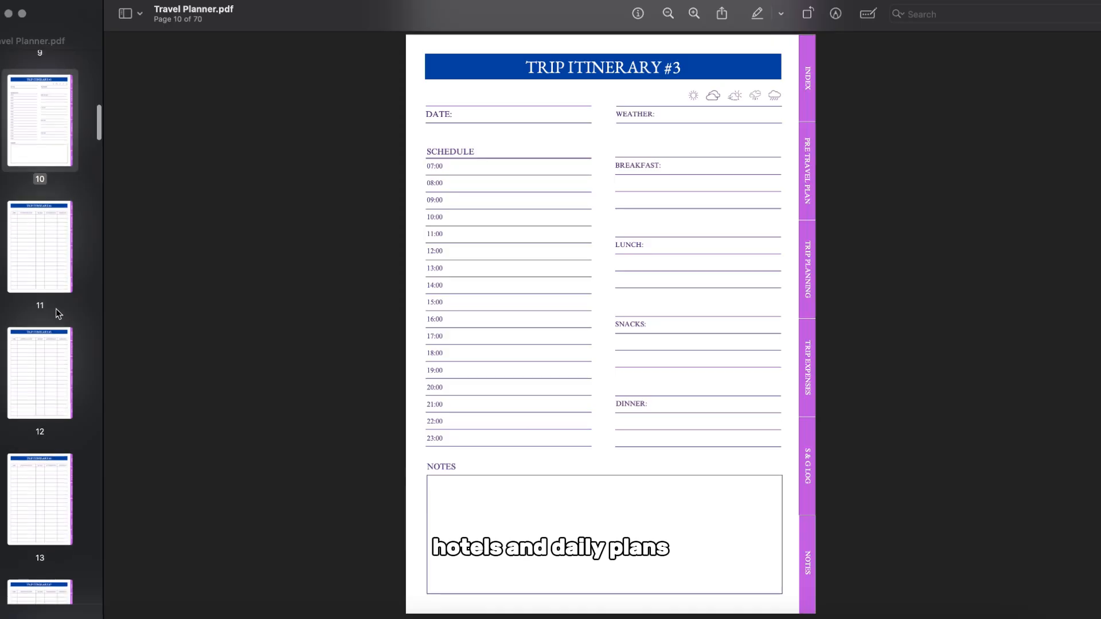
{"action": "left_click", "coordinate": [48, 364]}
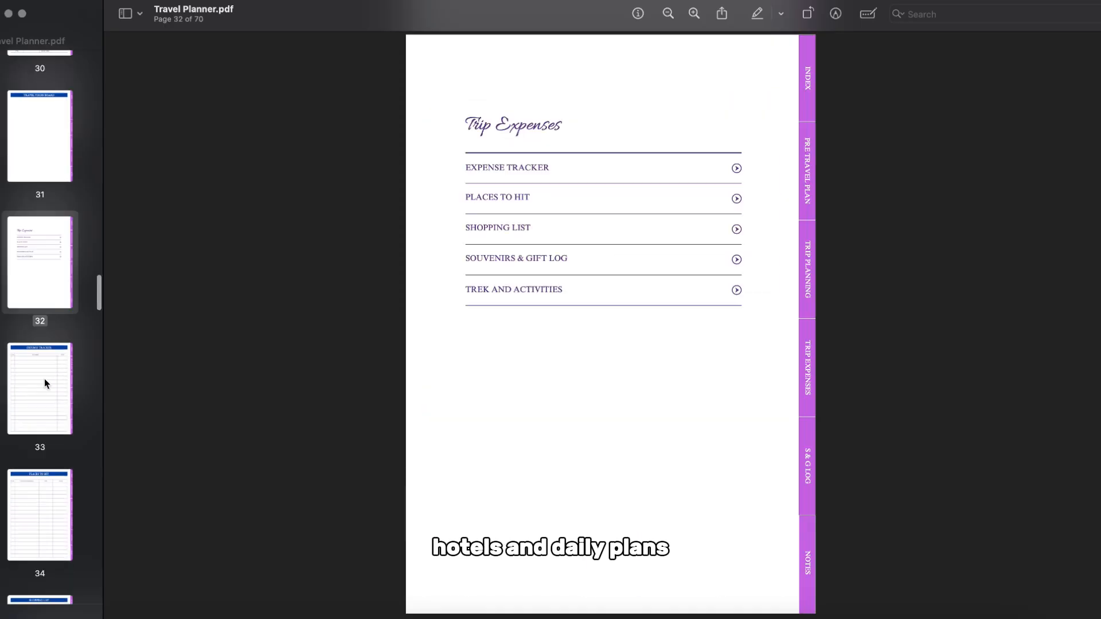
{"action": "left_click", "coordinate": [45, 381]}
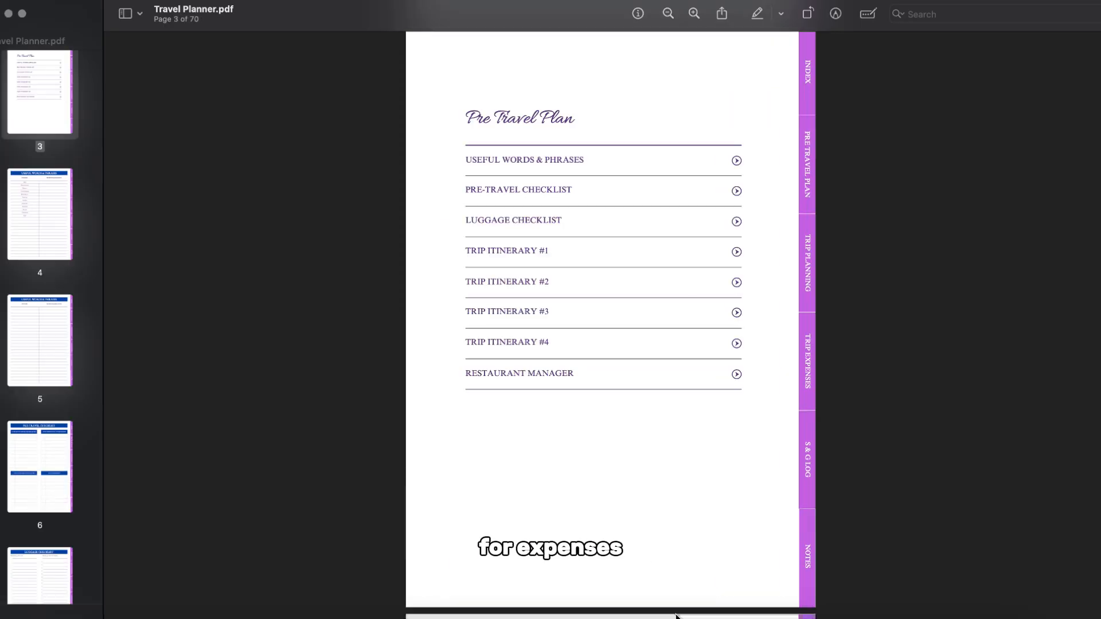
{"action": "scroll", "coordinate": [655, 583], "scroll_direction": "down", "scroll_amount": 15}
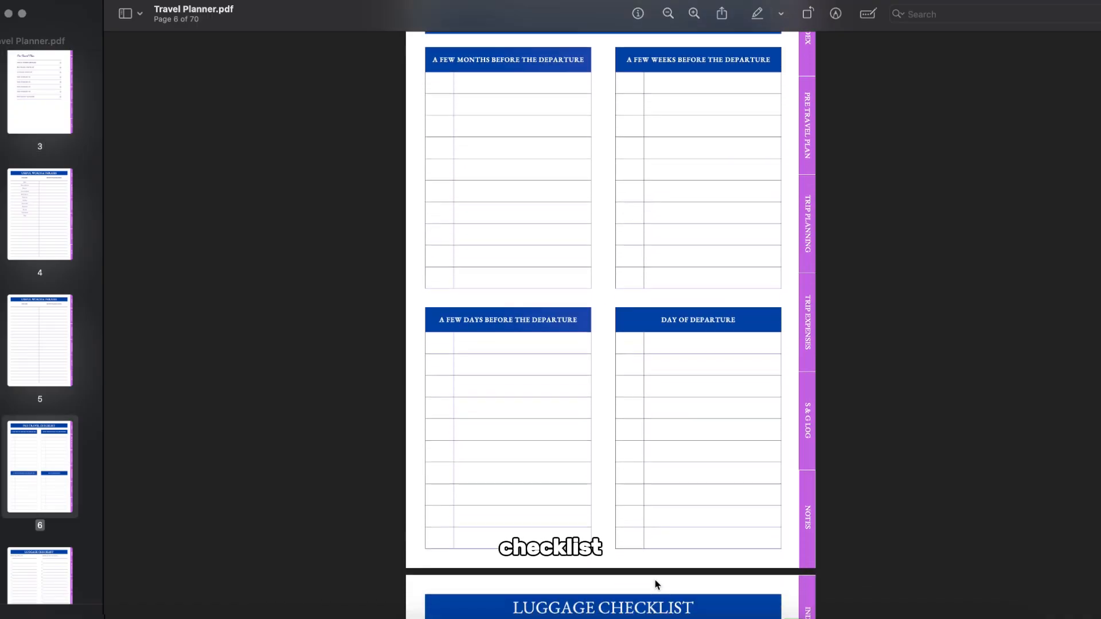
{"action": "scroll", "coordinate": [655, 584], "scroll_direction": "down", "scroll_amount": 4}
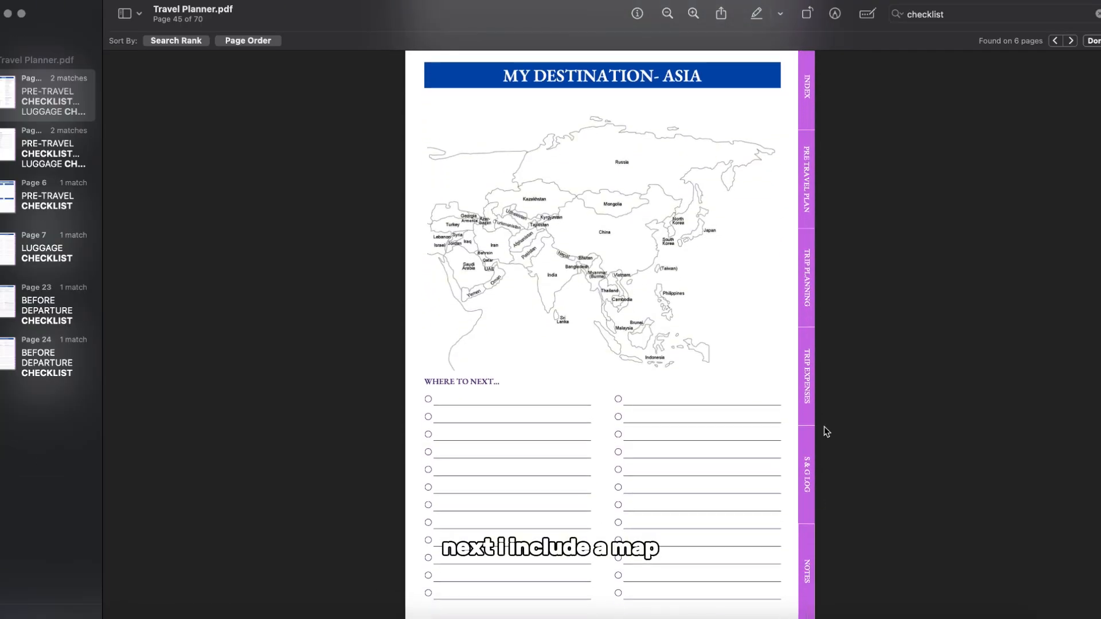
Step: Examine the planner's destination map pages and its lined journal pages with location and date fields
{"action": "scroll", "coordinate": [826, 431], "scroll_direction": "down", "scroll_amount": 8}
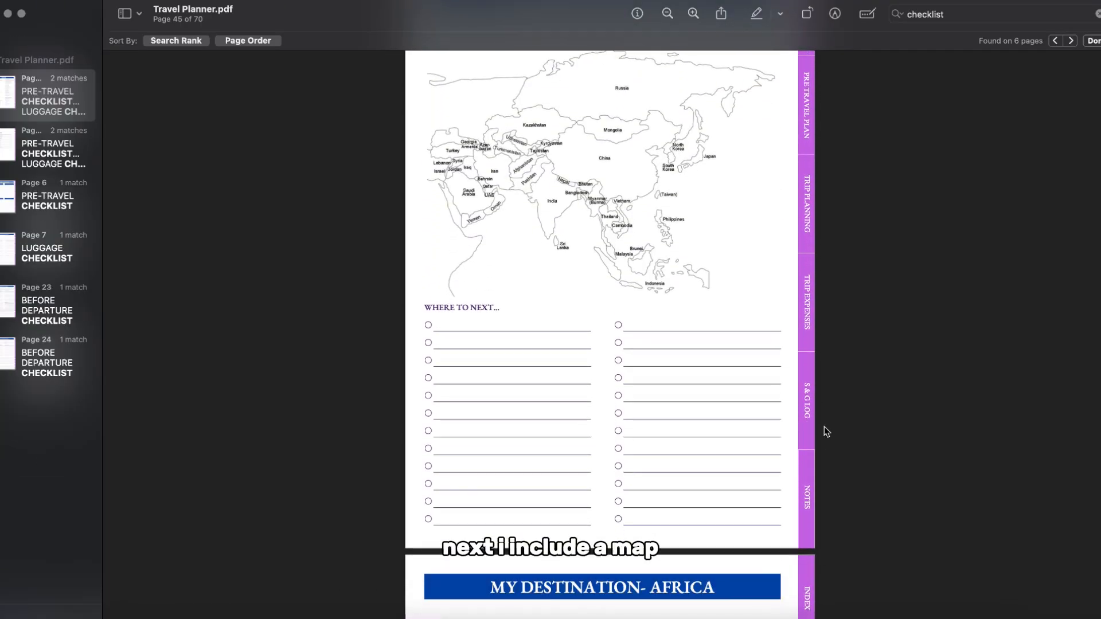
{"action": "scroll", "coordinate": [825, 432], "scroll_direction": "down", "scroll_amount": 1}
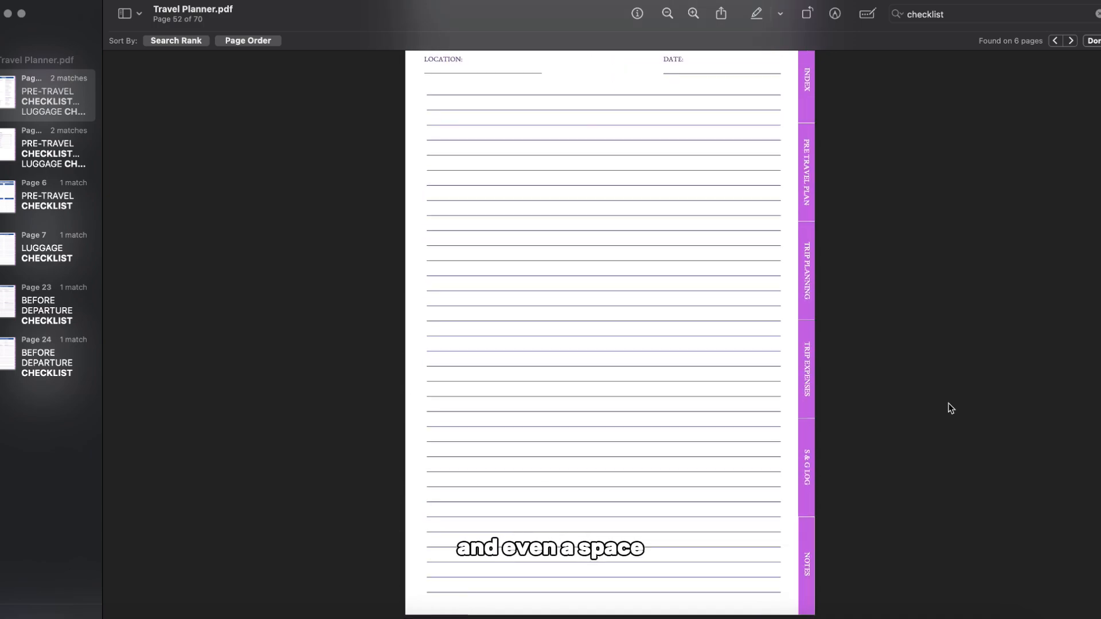
{"action": "scroll", "coordinate": [949, 408], "scroll_direction": "down", "scroll_amount": 5}
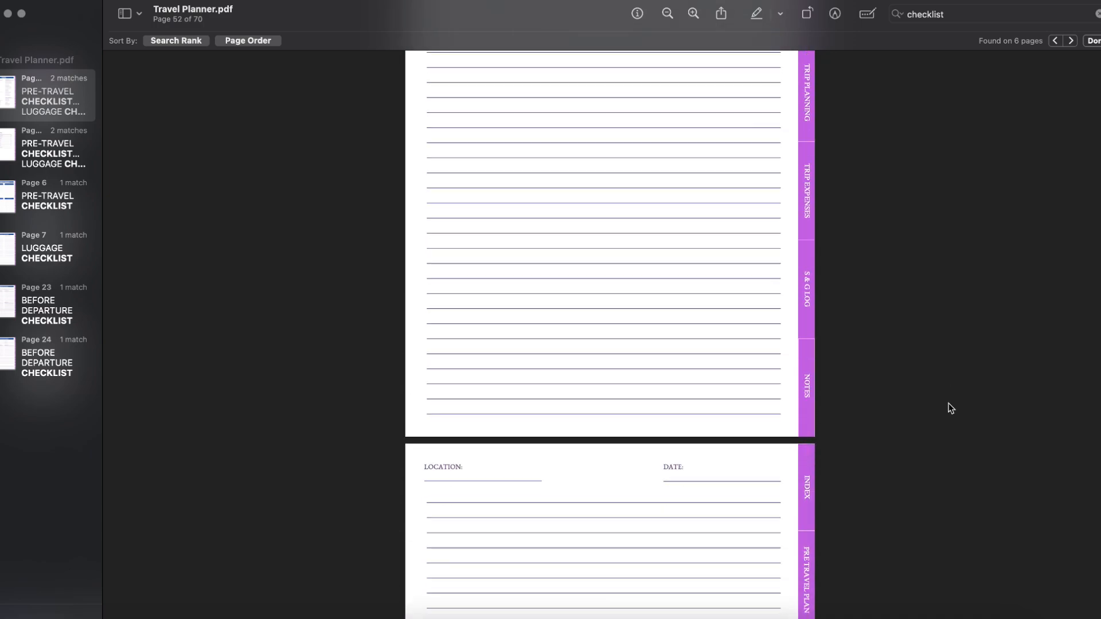
{"action": "scroll", "coordinate": [949, 408], "scroll_direction": "down", "scroll_amount": 6}
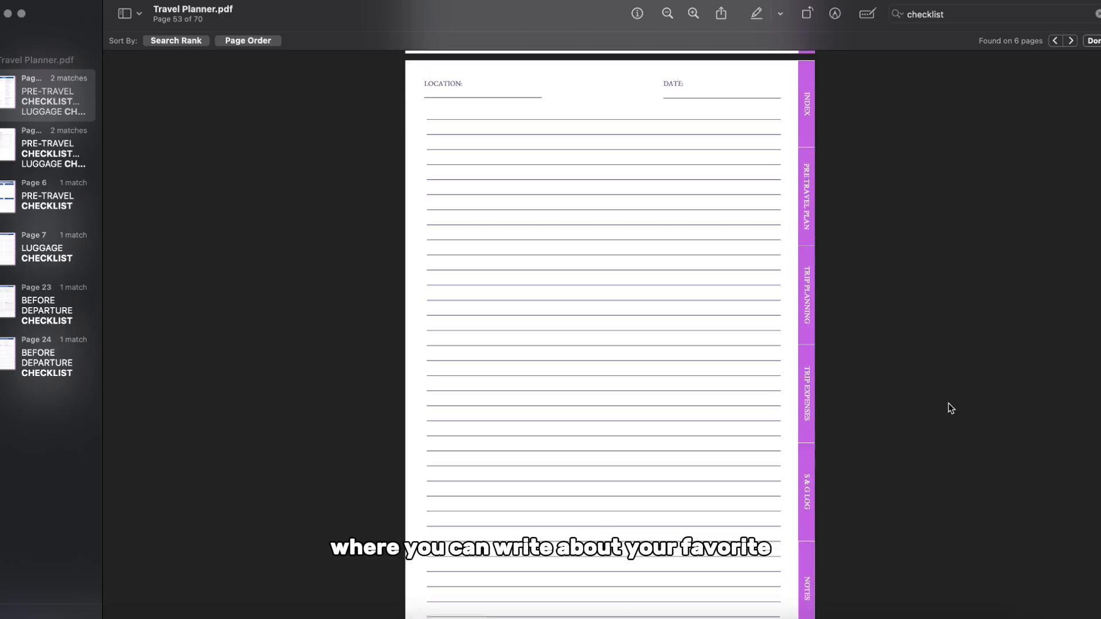
{"action": "scroll", "coordinate": [949, 407], "scroll_direction": "down", "scroll_amount": 5}
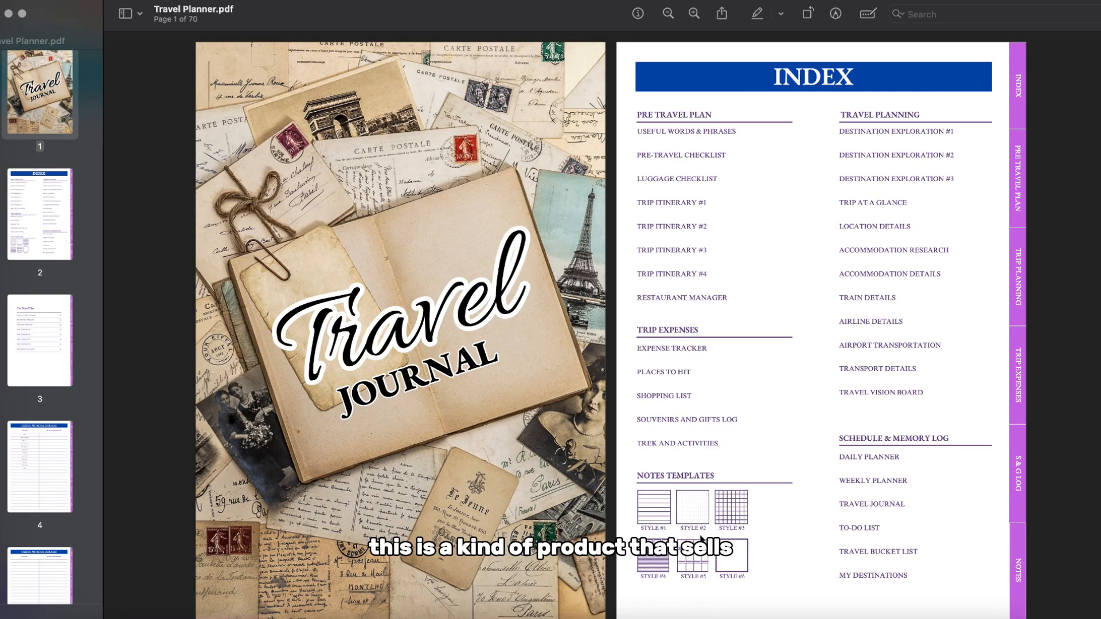
Step: Review the planner from its cover and index to the useful phrases and pre-travel checklist as two-page spreads
{"action": "scroll", "coordinate": [701, 540], "scroll_direction": "down", "scroll_amount": 10}
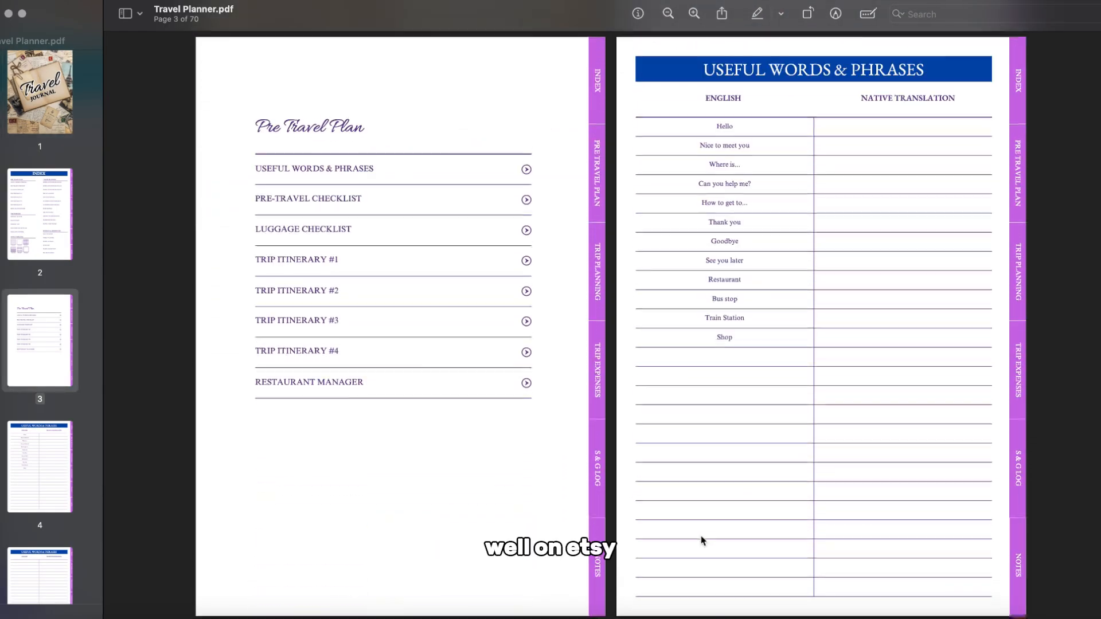
{"action": "scroll", "coordinate": [700, 541], "scroll_direction": "down", "scroll_amount": 8}
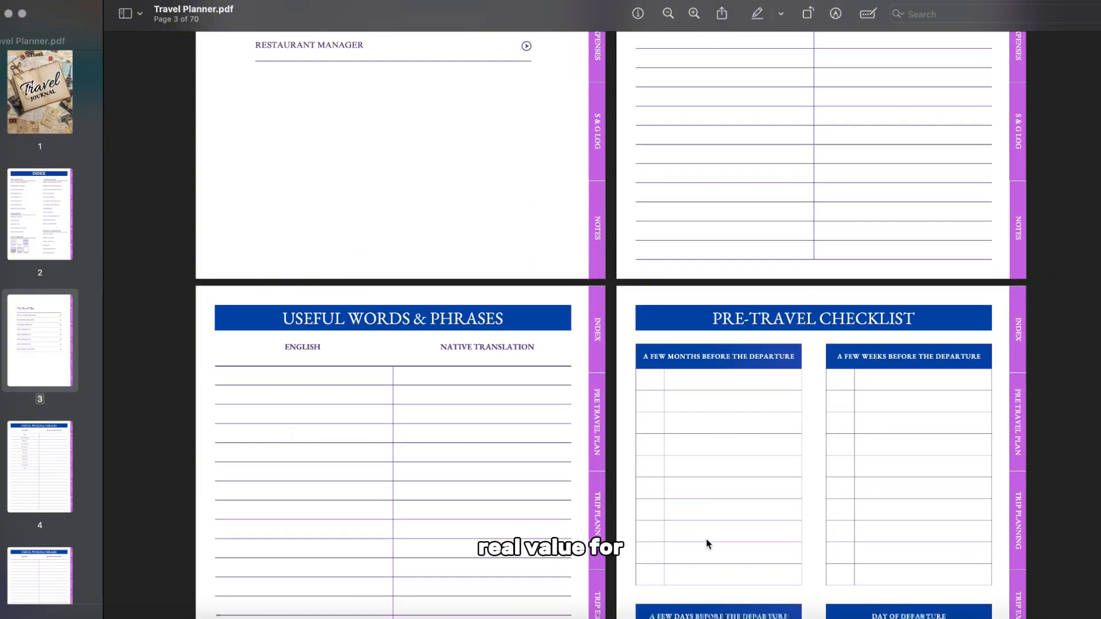
{"action": "scroll", "coordinate": [706, 543], "scroll_direction": "down", "scroll_amount": 2}
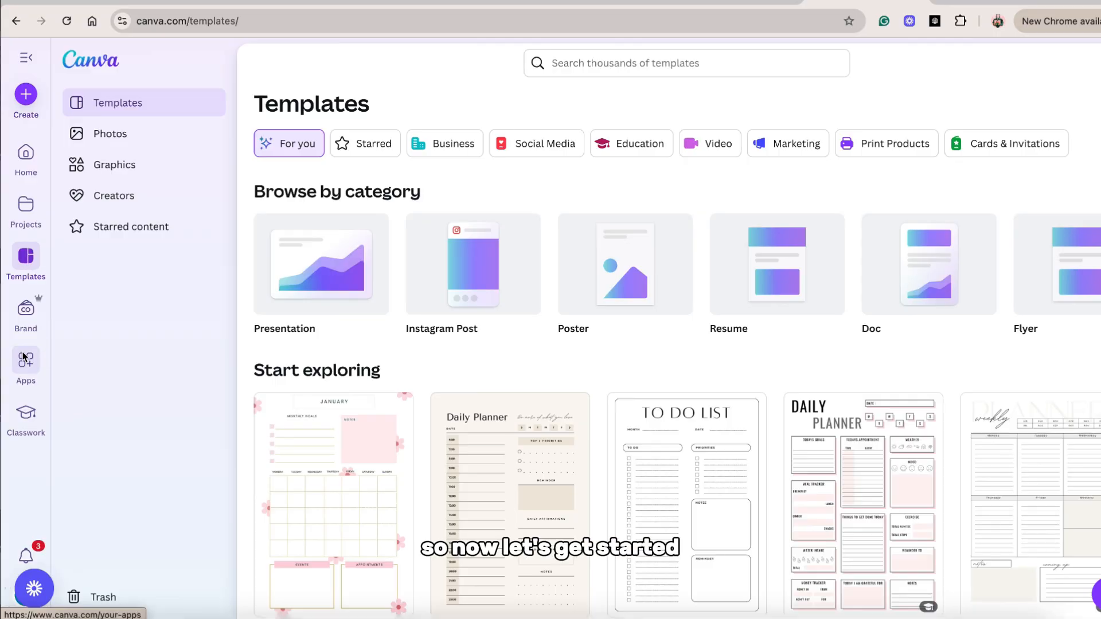
Step: In Canva, search the template library for "travel planner"
{"action": "left_click", "coordinate": [25, 364]}
{"action": "left_click", "coordinate": [26, 261]}
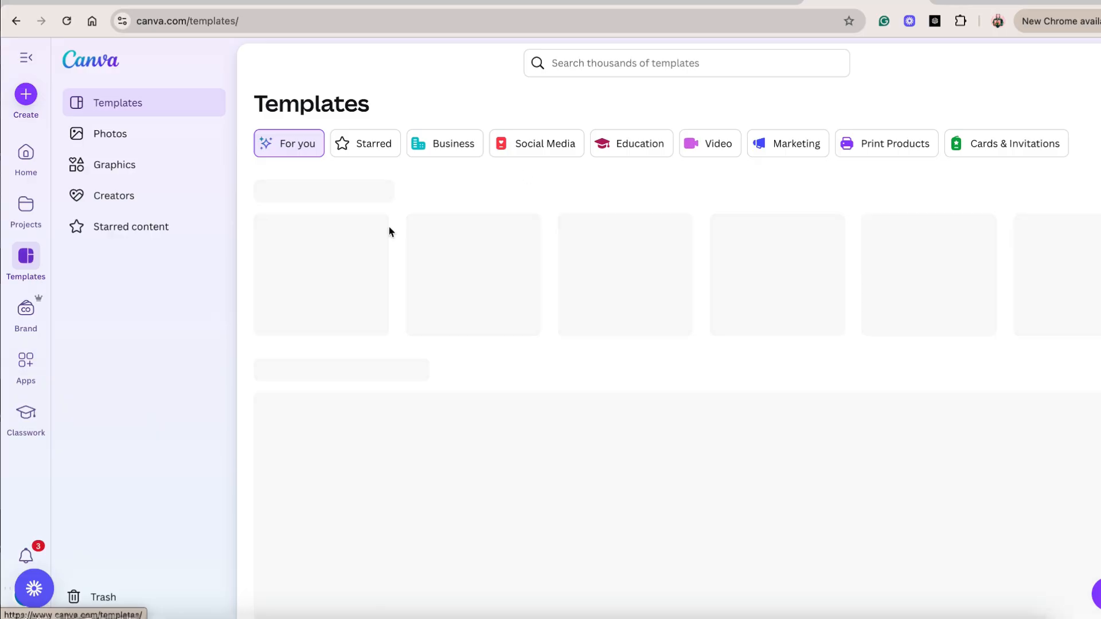
{"action": "left_click", "coordinate": [687, 65]}
{"action": "type", "text": "tra"}
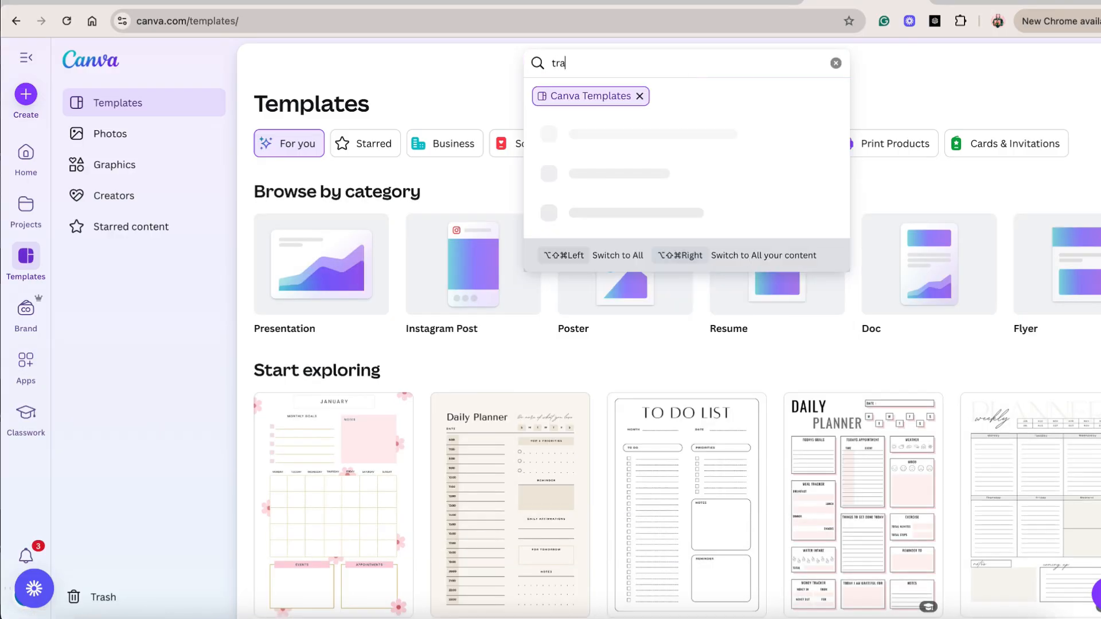
{"action": "type", "text": "vel planner"}
{"action": "key", "text": "Return"}
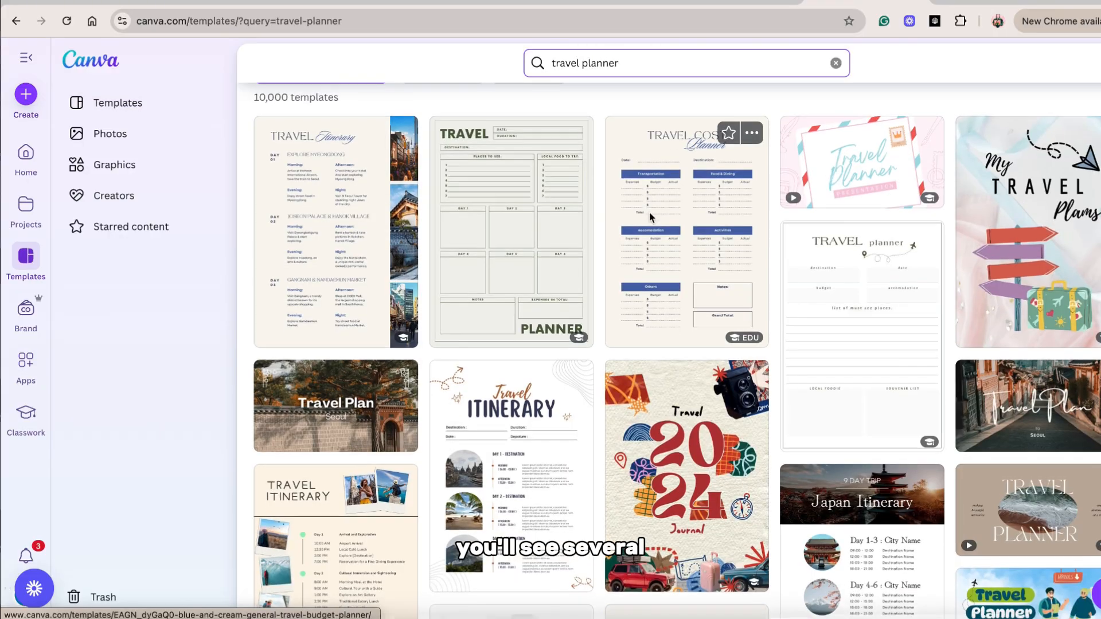
Step: Browse the travel planner templates and open the White Simple and Minimal travel checklist planner
{"action": "scroll", "coordinate": [650, 216], "scroll_direction": "down", "scroll_amount": 3}
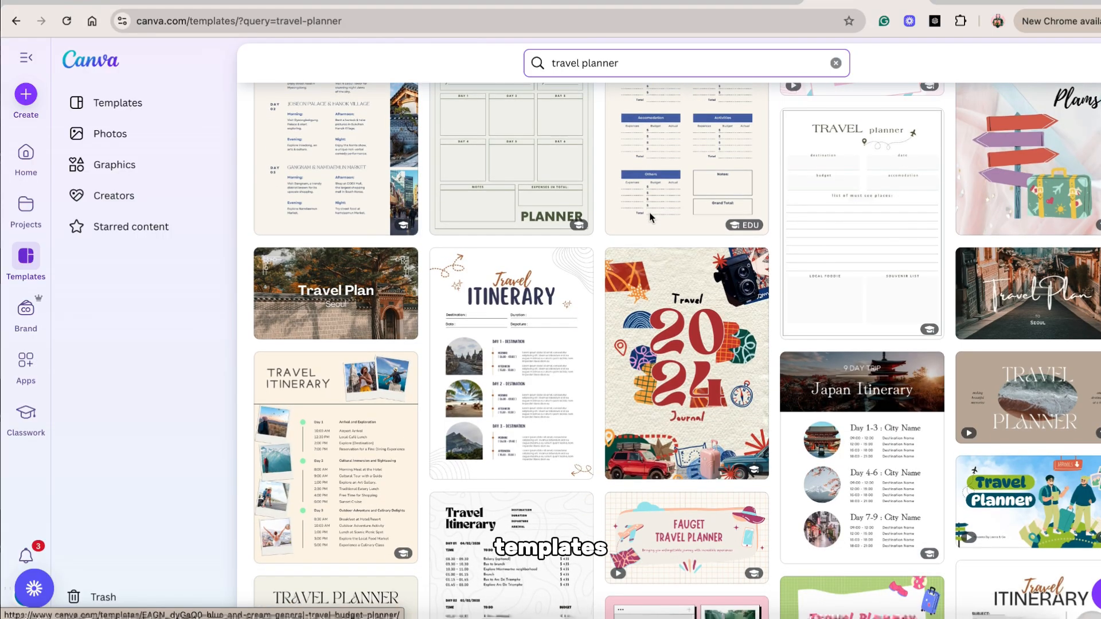
{"action": "scroll", "coordinate": [650, 217], "scroll_direction": "down", "scroll_amount": 1}
{"action": "scroll", "coordinate": [651, 214], "scroll_direction": "down", "scroll_amount": 2}
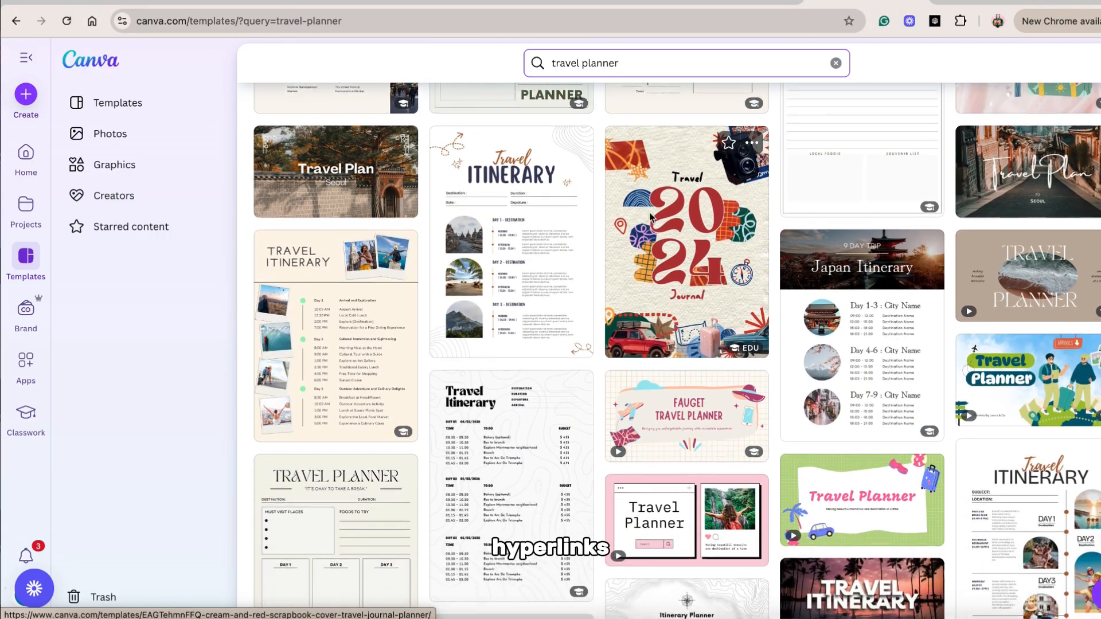
{"action": "left_click", "coordinate": [650, 217]}
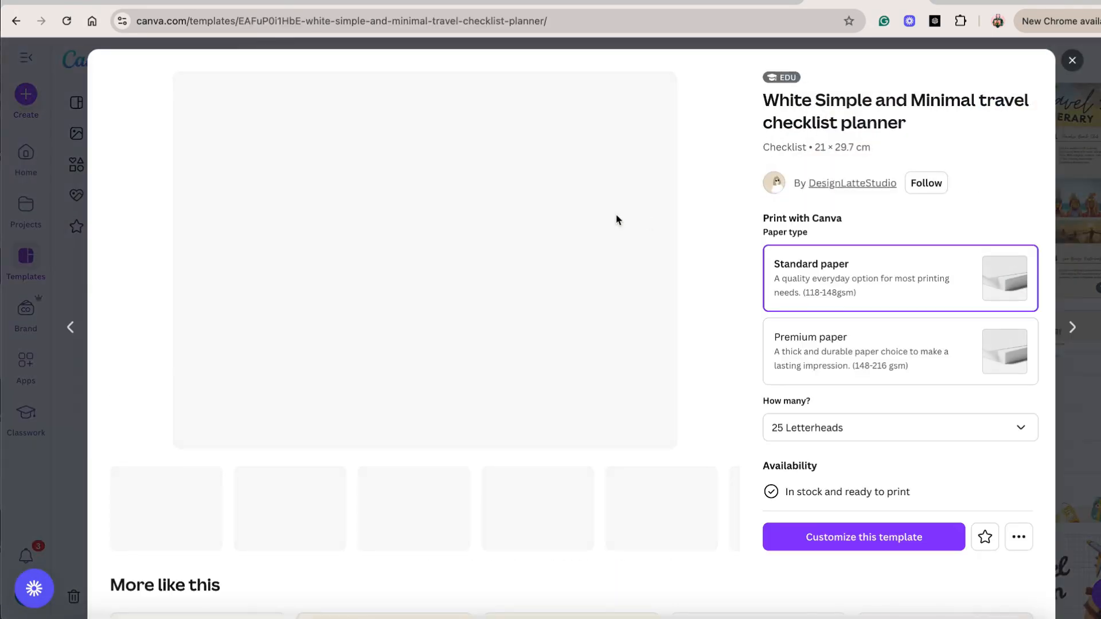
Step: Examine the checklist template's preview images and the similar planner and checklist templates suggested with it
{"action": "scroll", "coordinate": [459, 381], "scroll_direction": "down", "scroll_amount": 1}
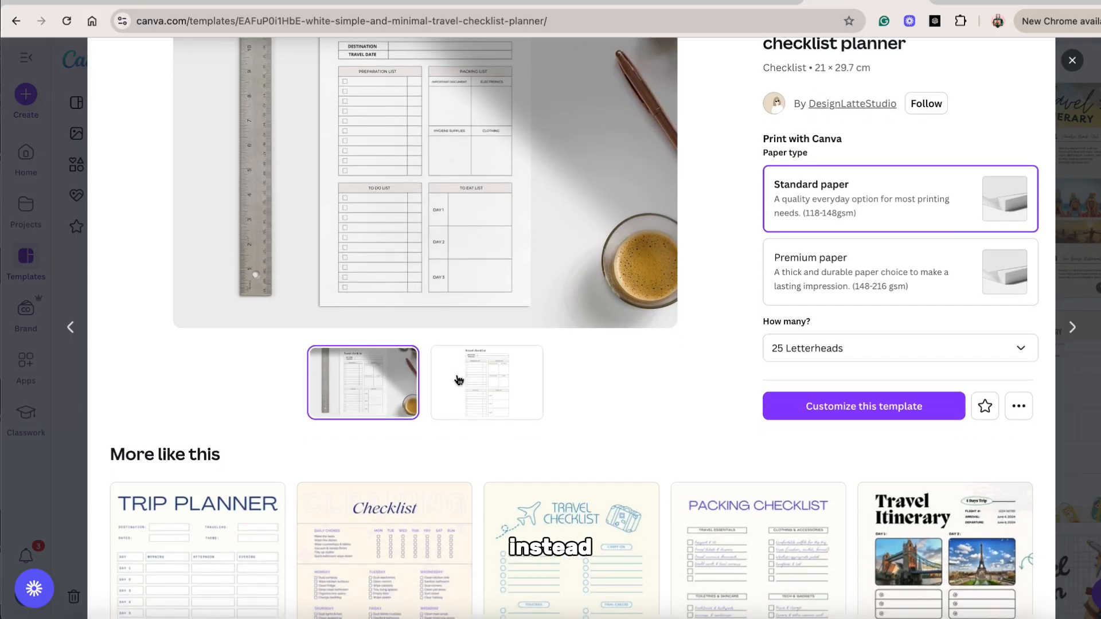
{"action": "left_click", "coordinate": [459, 376]}
{"action": "scroll", "coordinate": [459, 376], "scroll_direction": "up", "scroll_amount": 1}
{"action": "left_click", "coordinate": [367, 461]}
{"action": "scroll", "coordinate": [367, 461], "scroll_direction": "down", "scroll_amount": 3}
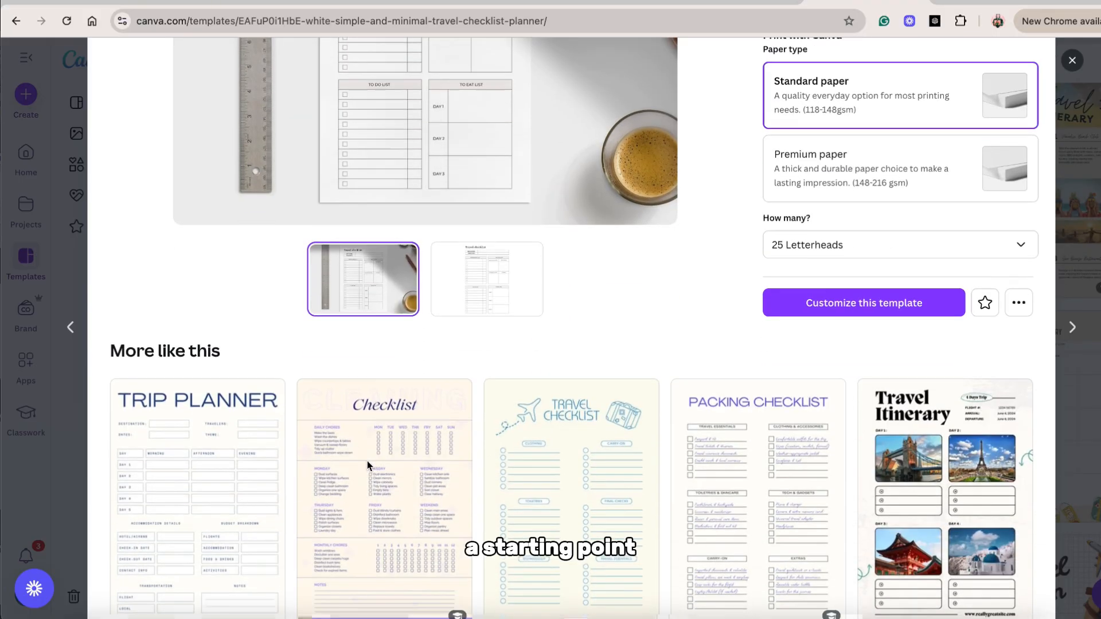
{"action": "scroll", "coordinate": [357, 461], "scroll_direction": "down", "scroll_amount": 3}
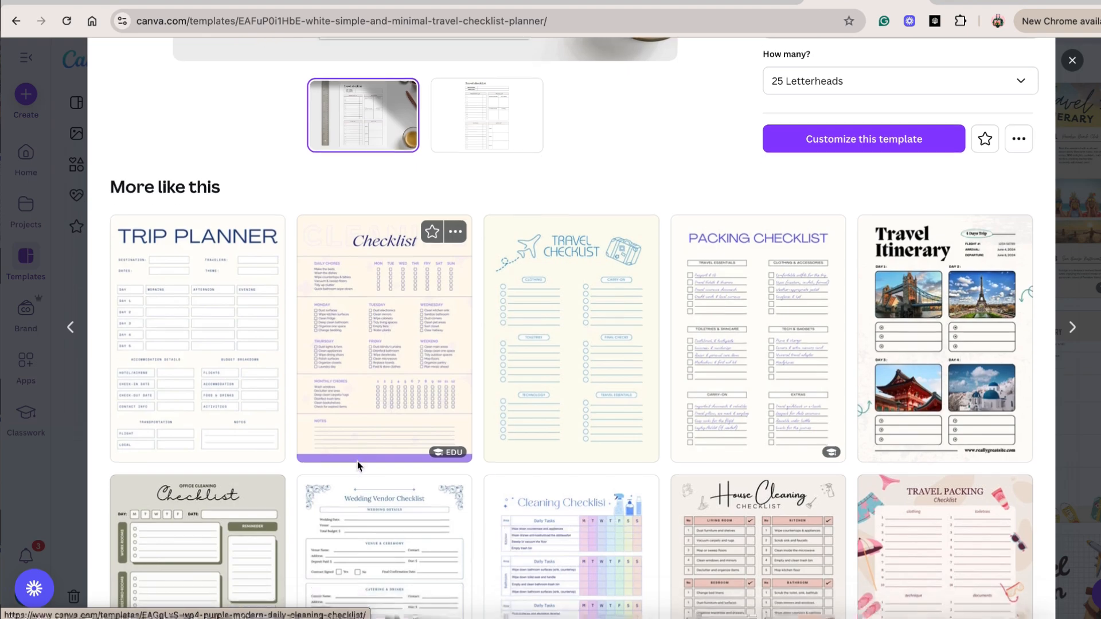
{"action": "scroll", "coordinate": [358, 465], "scroll_direction": "down", "scroll_amount": 3}
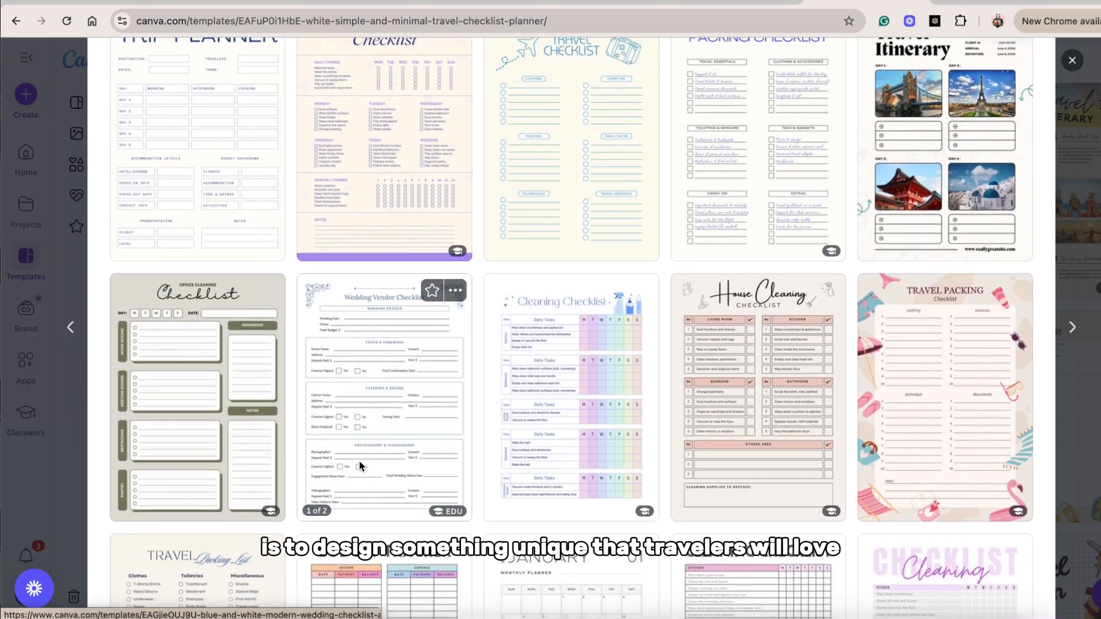
{"action": "scroll", "coordinate": [363, 464], "scroll_direction": "down", "scroll_amount": 2}
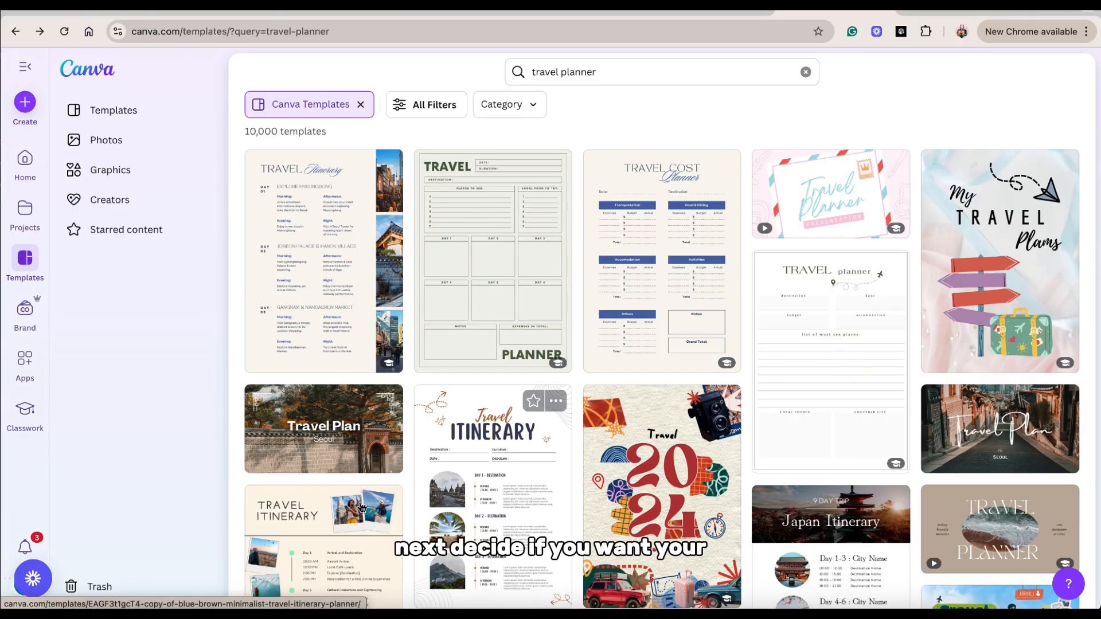
Step: Create a new blank design from the Document (A4 Portrait) format
{"action": "left_click", "coordinate": [24, 102]}
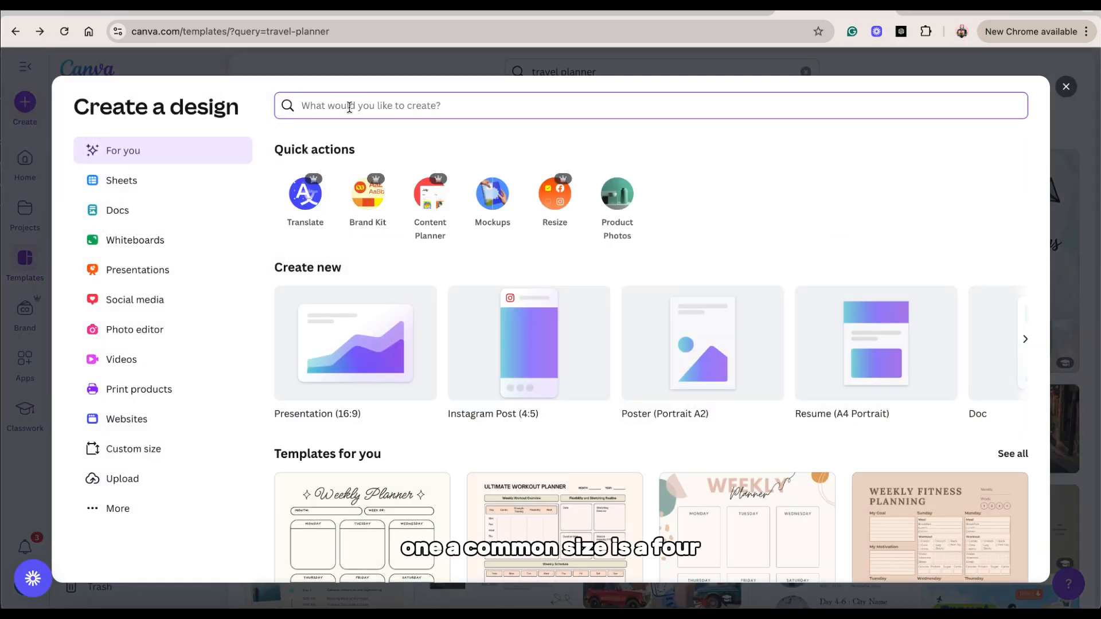
{"action": "type", "text": "a4"}
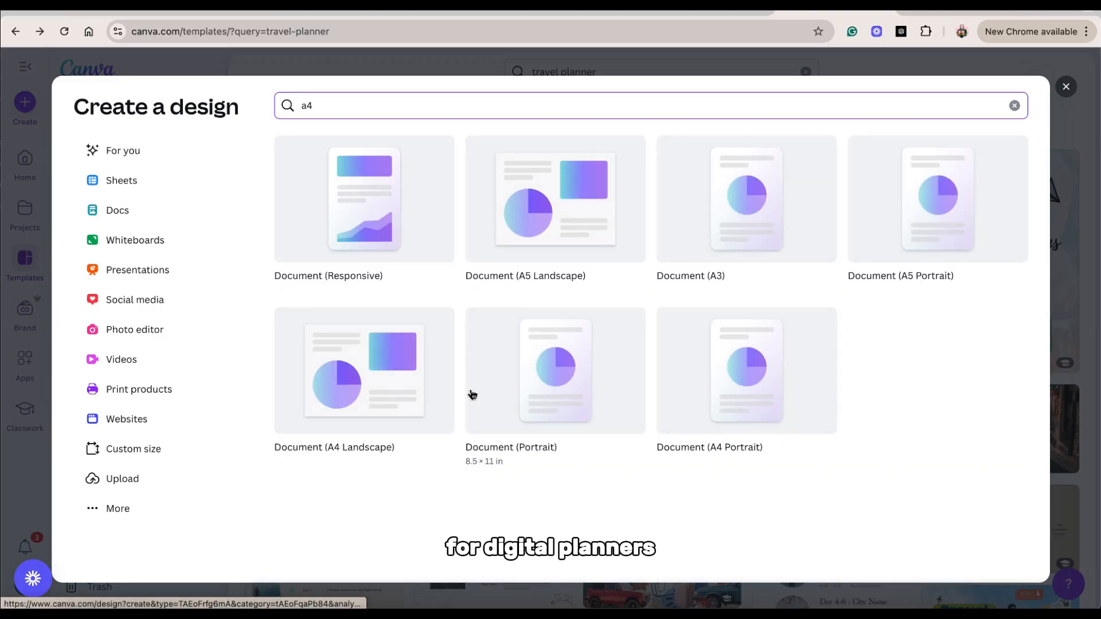
{"action": "left_click", "coordinate": [722, 359]}
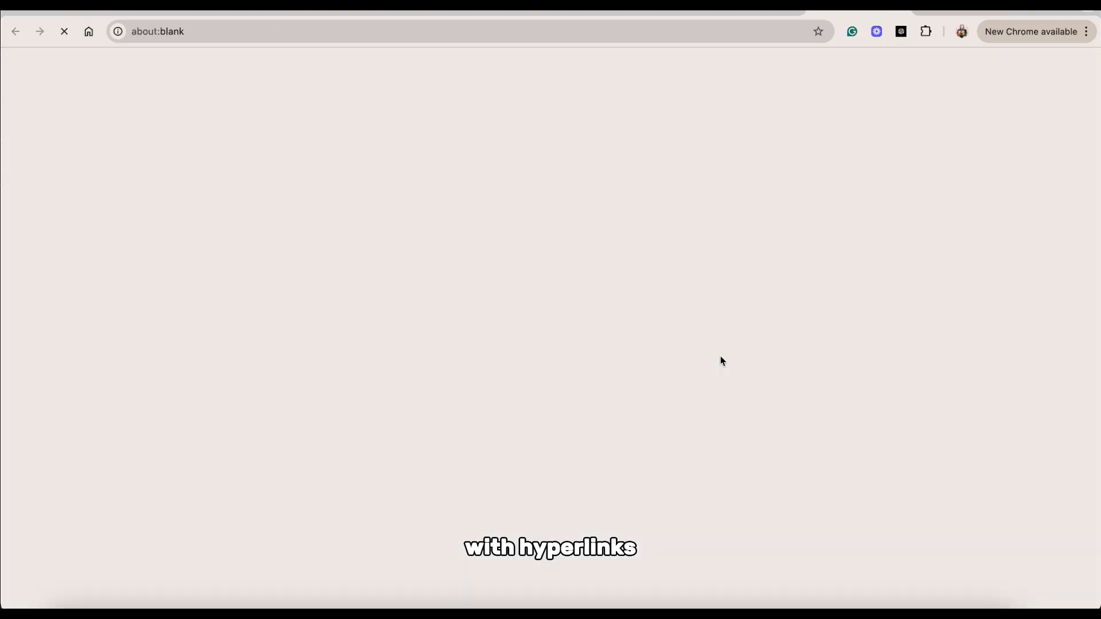
{"action": "left_click", "coordinate": [631, 371]}
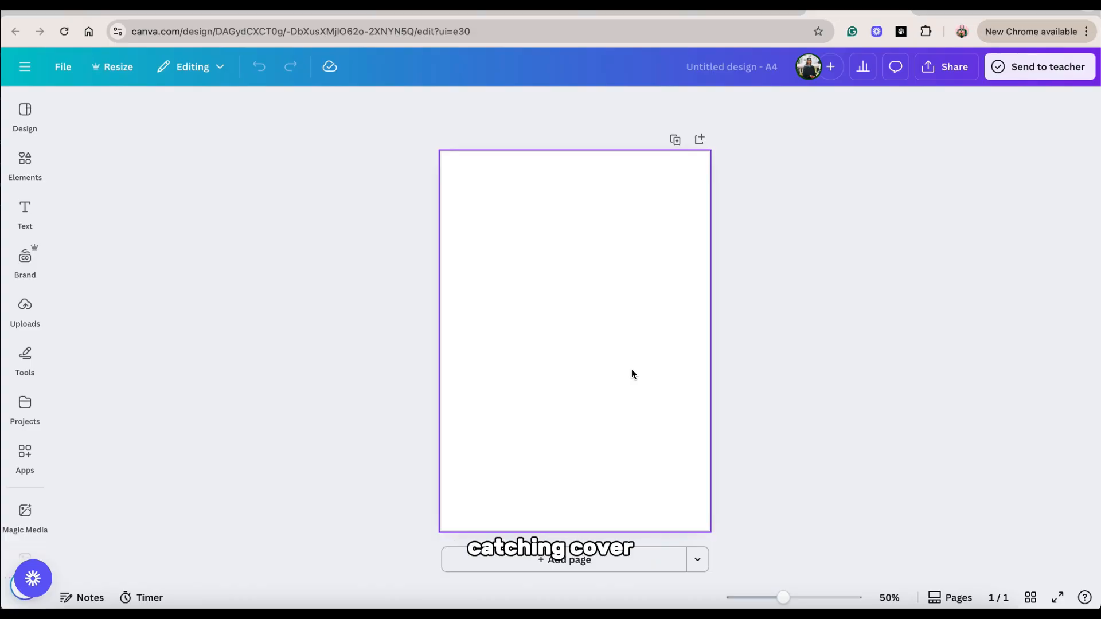
Step: Add the title text "Travel" in the Allura font at size 93.5 near the middle of the page
{"action": "left_click", "coordinate": [25, 166]}
{"action": "left_click", "coordinate": [25, 215]}
{"action": "left_click", "coordinate": [134, 103]}
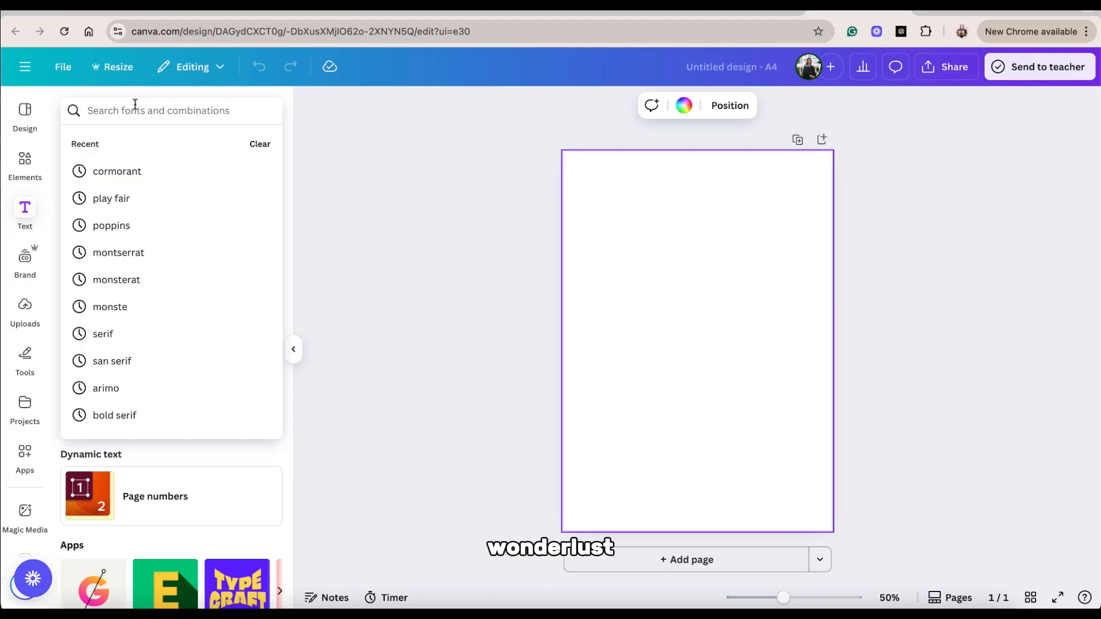
{"action": "type", "text": "allura"}
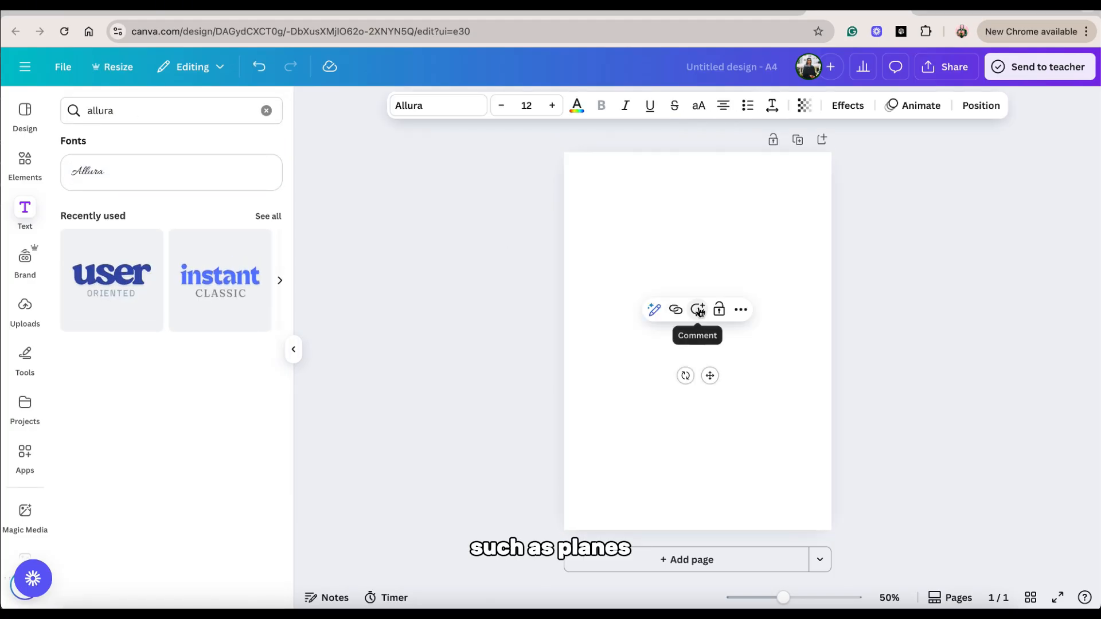
{"action": "left_click_drag", "start_coordinate": [693, 338], "coordinate": [597, 294]}
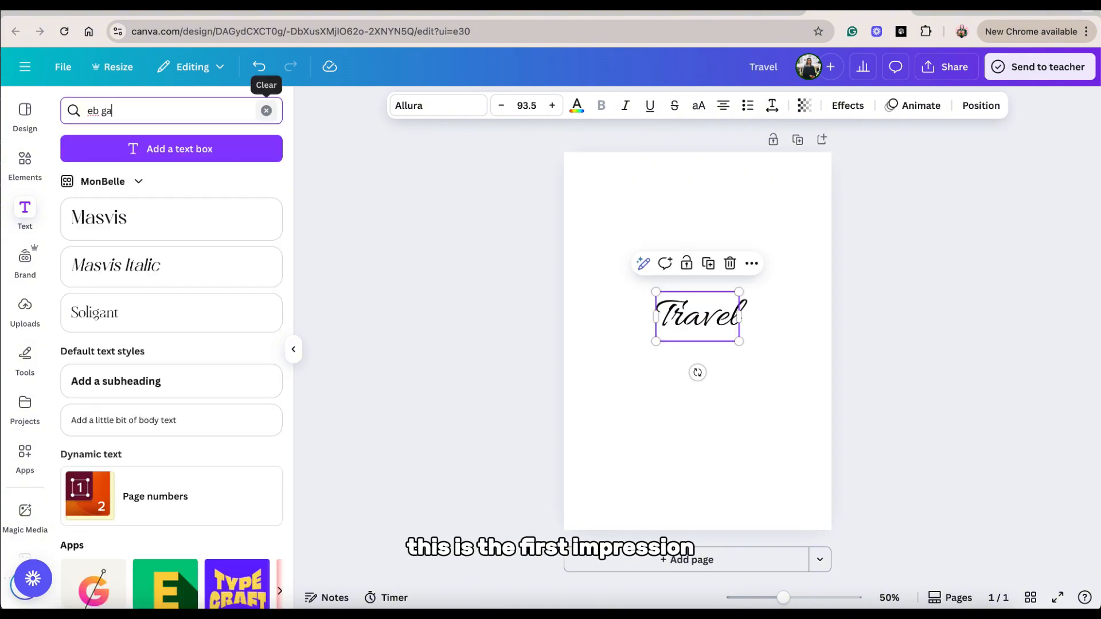
Step: Add the text "Journal" in EB Garamond directly below the Travel title on the cover
{"action": "type", "text": "ramon"}
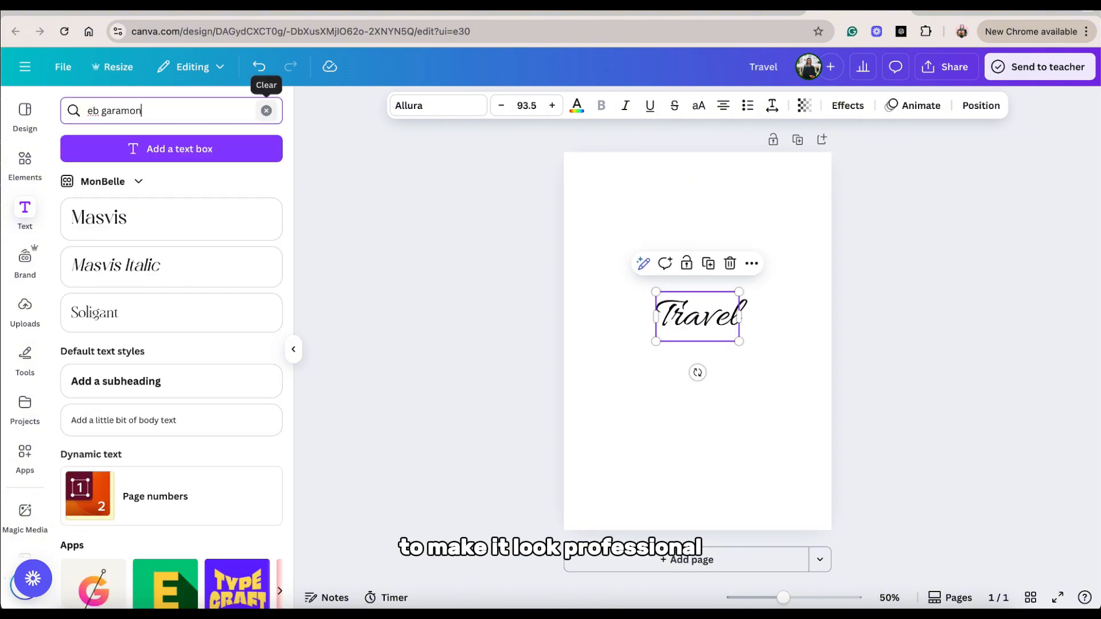
{"action": "type", "text": "d"}
{"action": "left_click", "coordinate": [189, 185]}
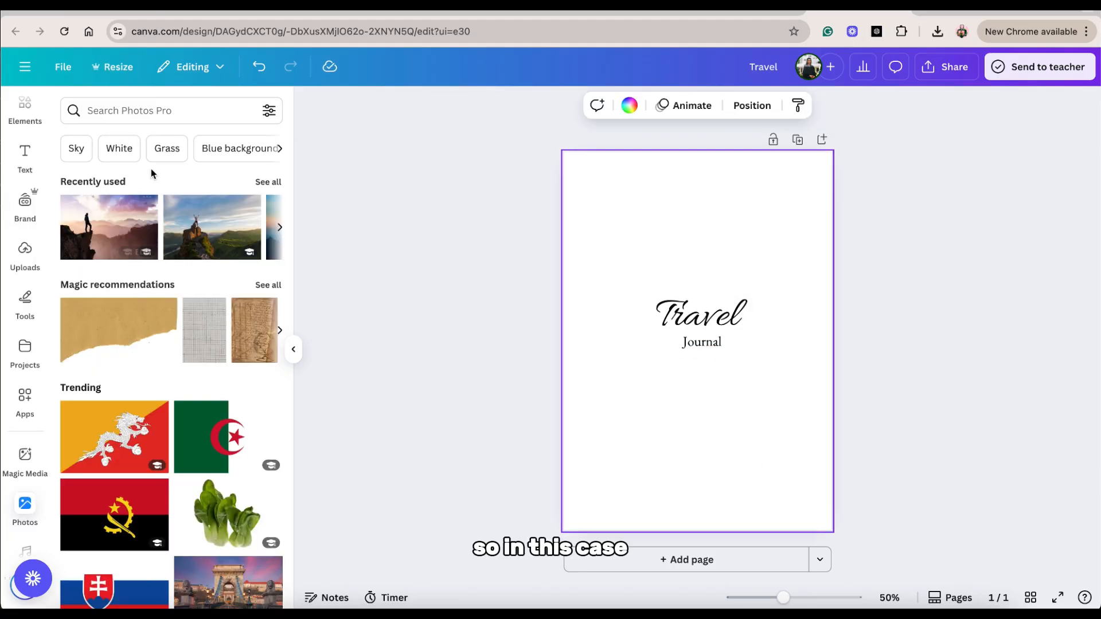
Step: Search the photo library for "notebook with postcards for background"
{"action": "left_click", "coordinate": [156, 109]}
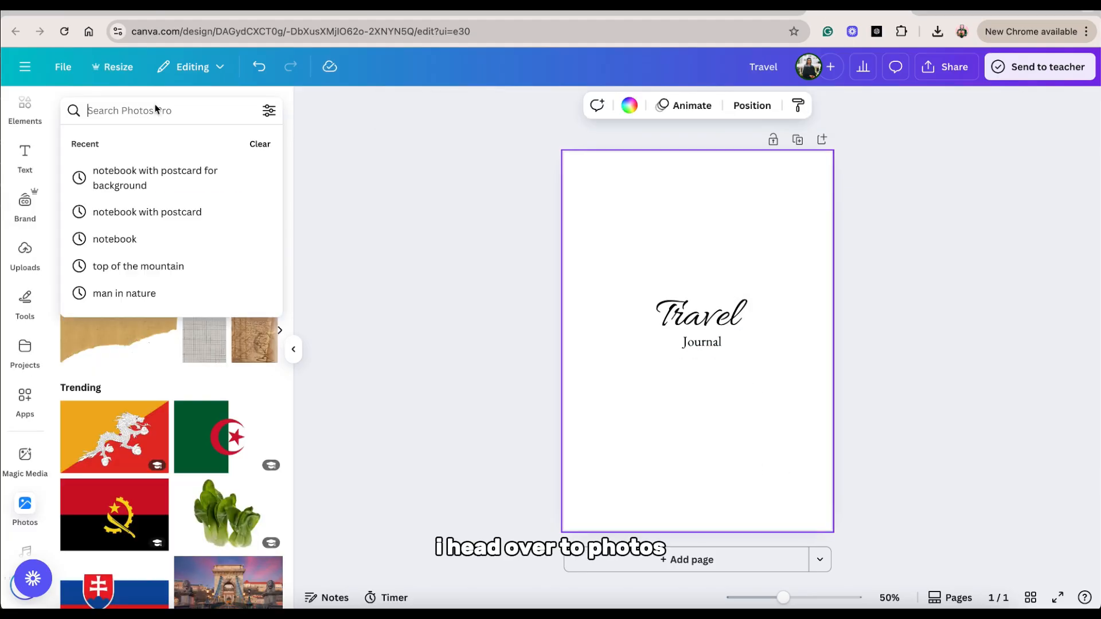
{"action": "type", "text": "noteboo"}
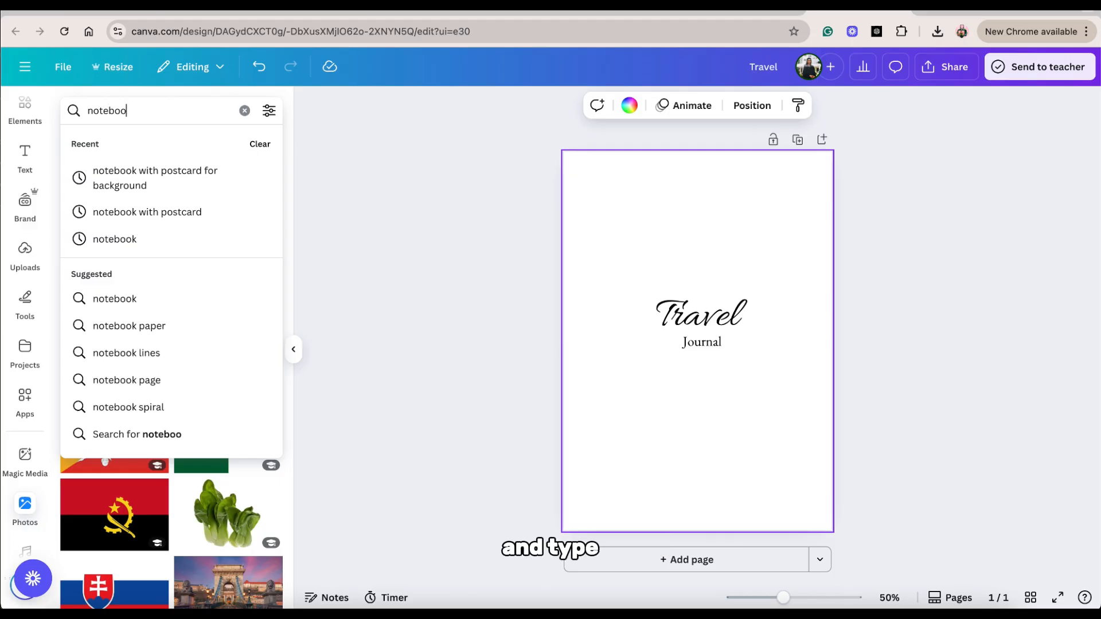
{"action": "type", "text": "k wi"}
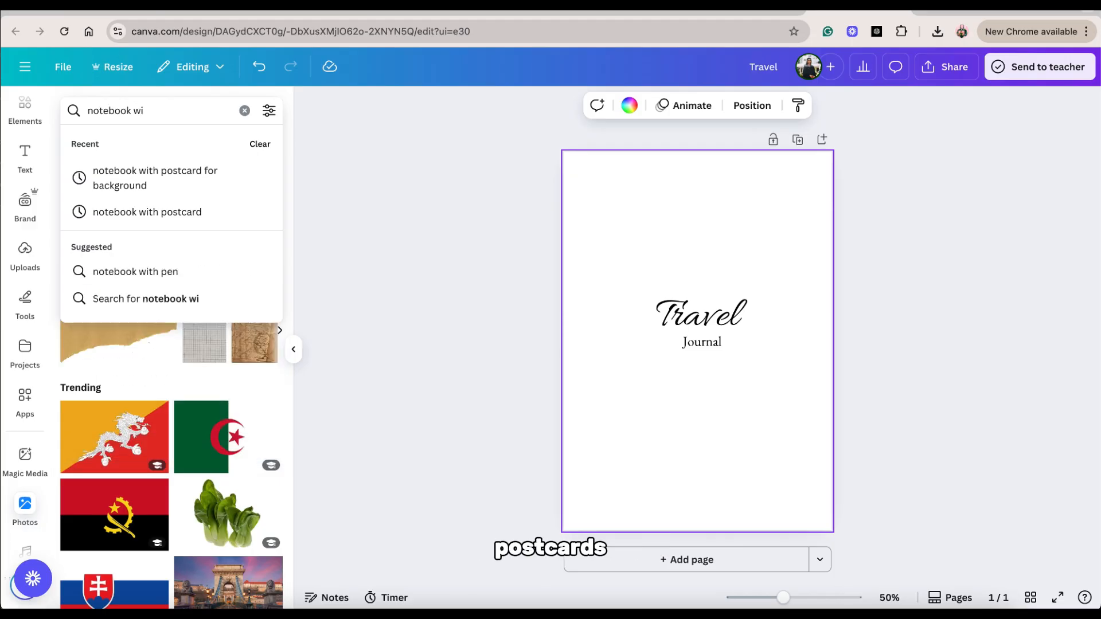
{"action": "type", "text": "th postca"}
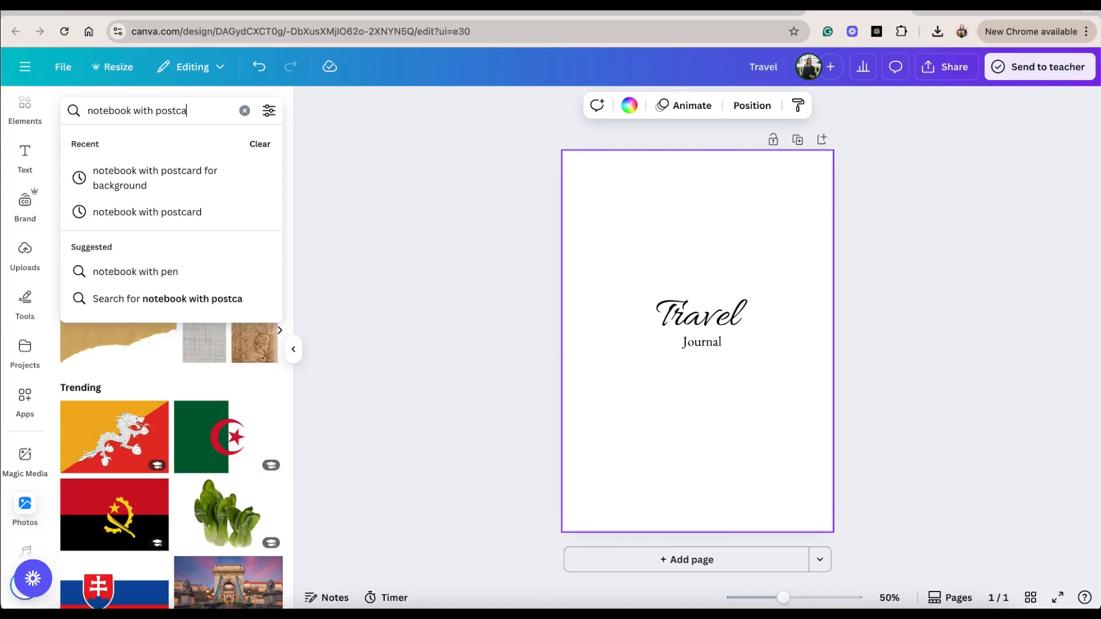
{"action": "type", "text": "rds for backh"}
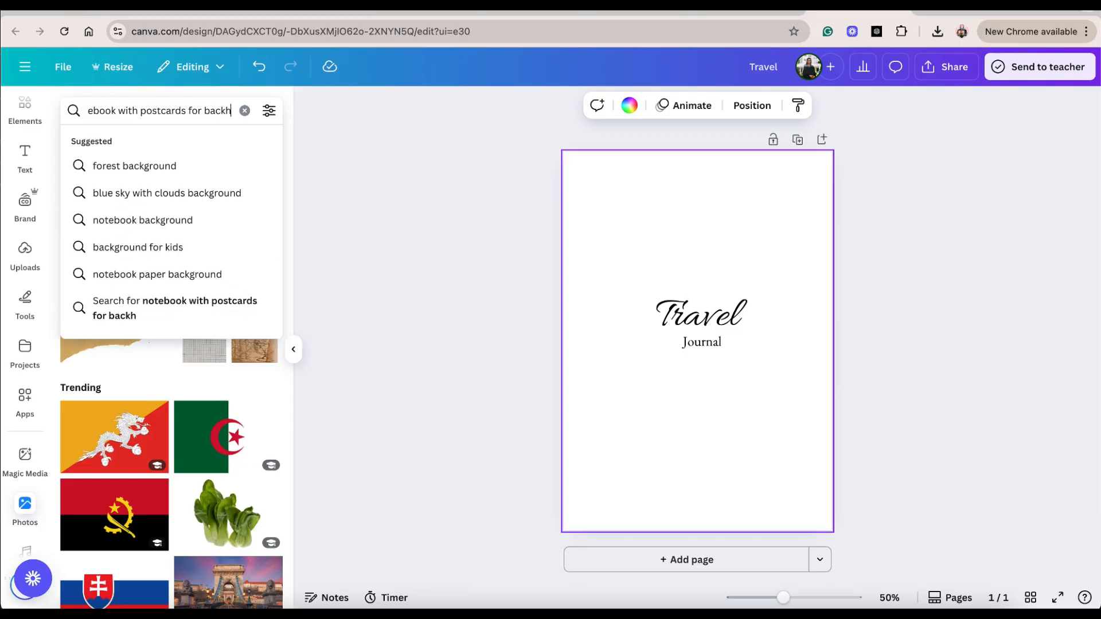
{"action": "key", "text": "BackSpace"}
{"action": "type", "text": "go"}
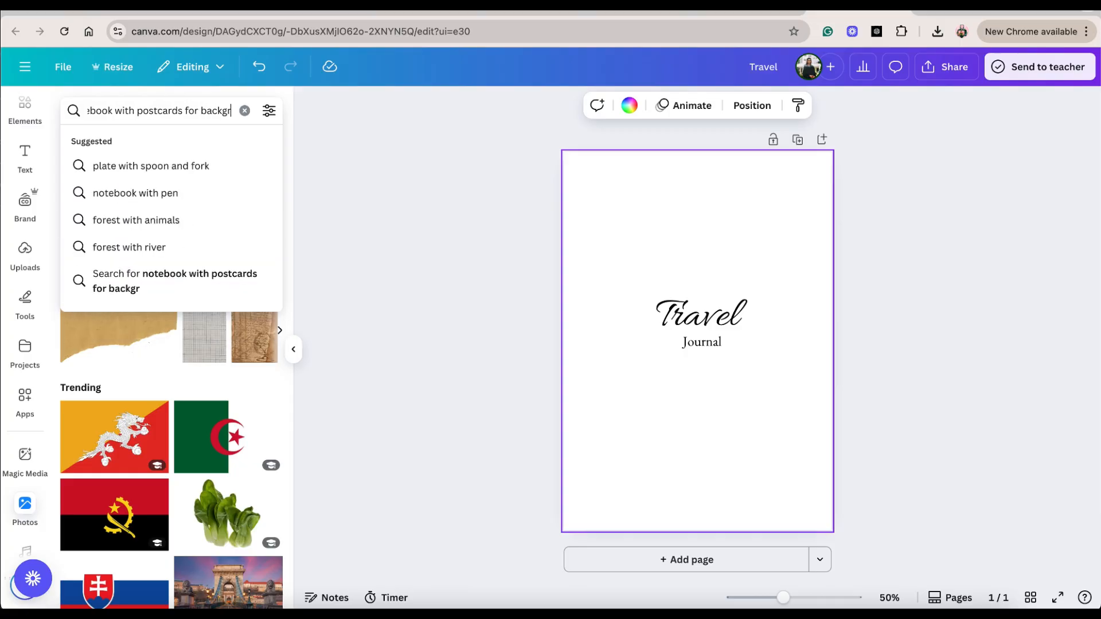
{"action": "type", "text": "ound"}
{"action": "key", "text": "Return"}
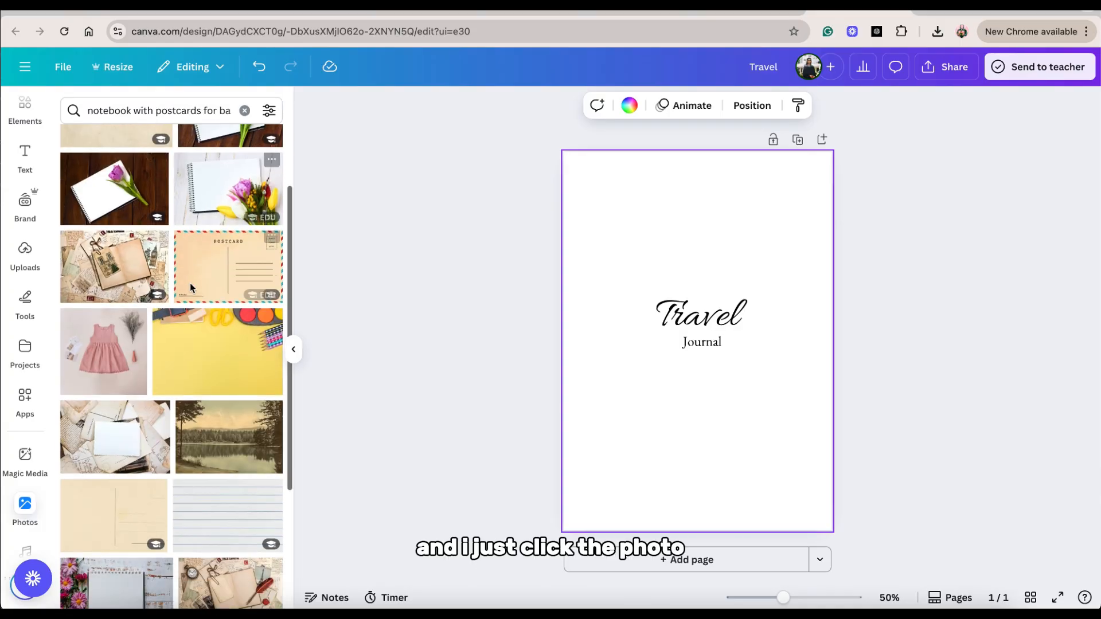
Step: Insert the vintage photo of an open notebook with letters, pocket watch and red quill, and set it as the cover's background
{"action": "scroll", "coordinate": [190, 283], "scroll_direction": "down", "scroll_amount": 5}
{"action": "scroll", "coordinate": [190, 287], "scroll_direction": "down", "scroll_amount": 1}
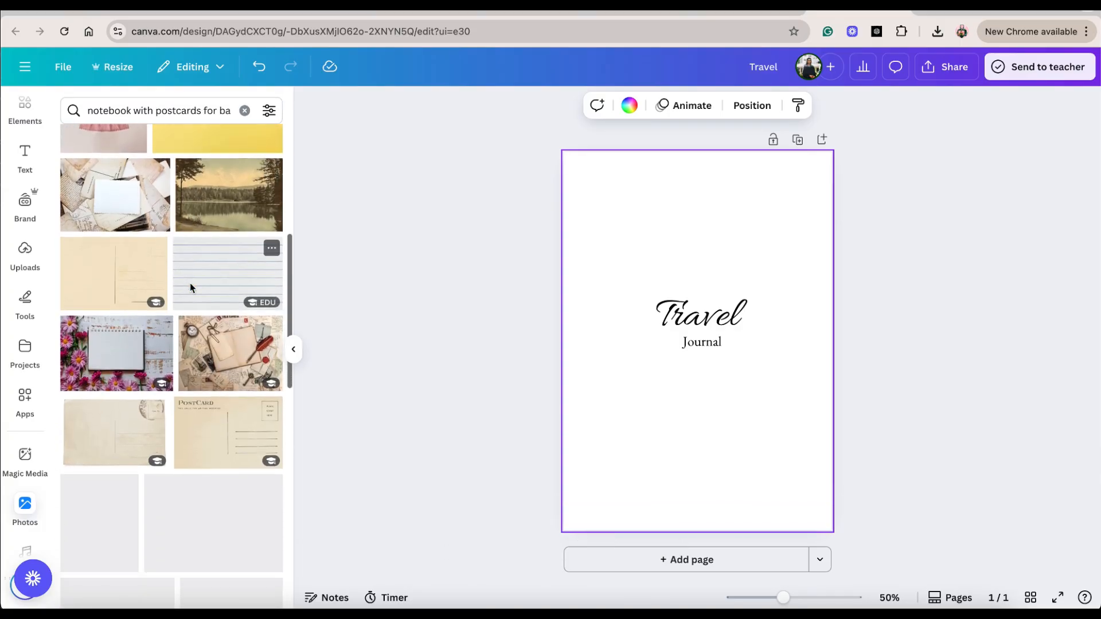
{"action": "scroll", "coordinate": [227, 348], "scroll_direction": "down", "scroll_amount": 3}
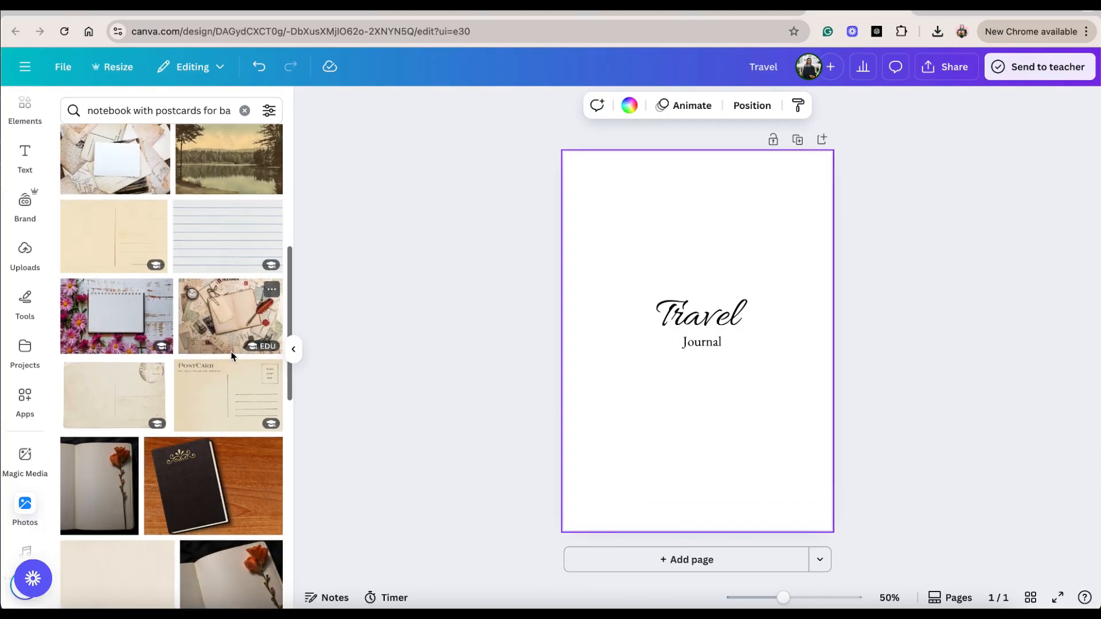
{"action": "left_click", "coordinate": [236, 308]}
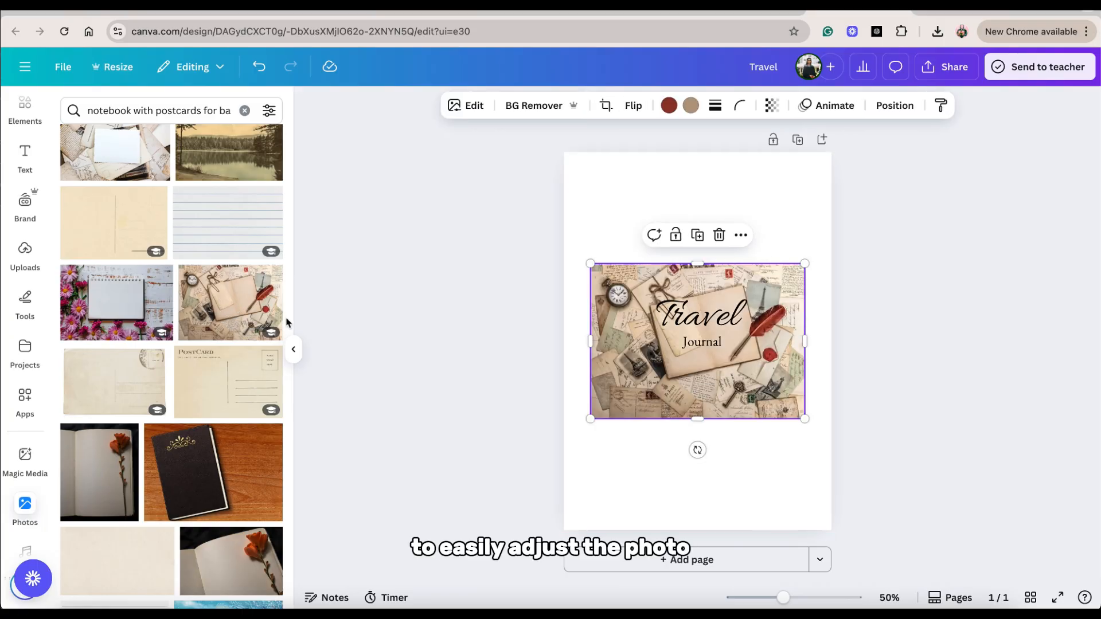
{"action": "right_click", "coordinate": [610, 307]}
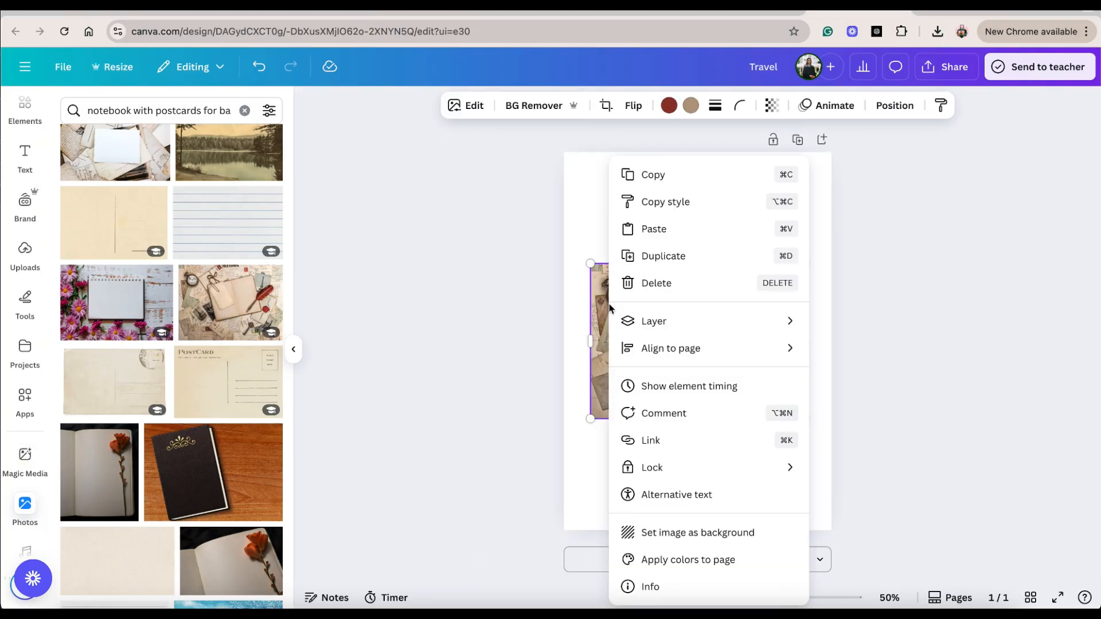
{"action": "left_click", "coordinate": [675, 533]}
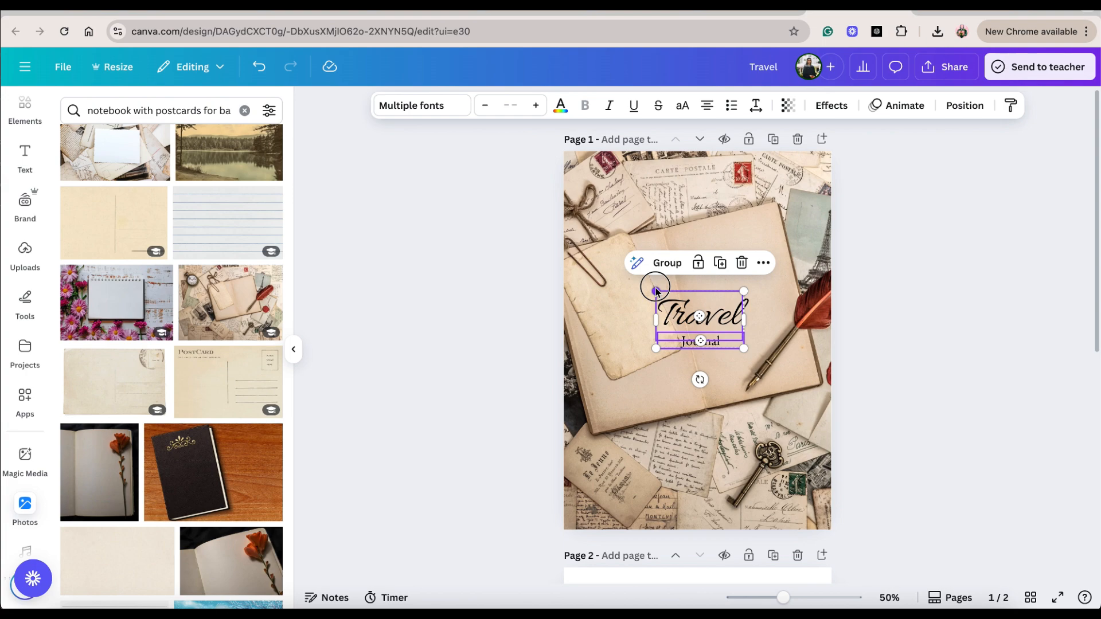
Step: Enlarge the cover texts, with Travel at size 199 and JOURNAL in capitals at 46.9, and tilt them to match the notebook
{"action": "left_click_drag", "start_coordinate": [646, 287], "coordinate": [575, 238]}
{"action": "left_click_drag", "start_coordinate": [656, 386], "coordinate": [679, 397]}
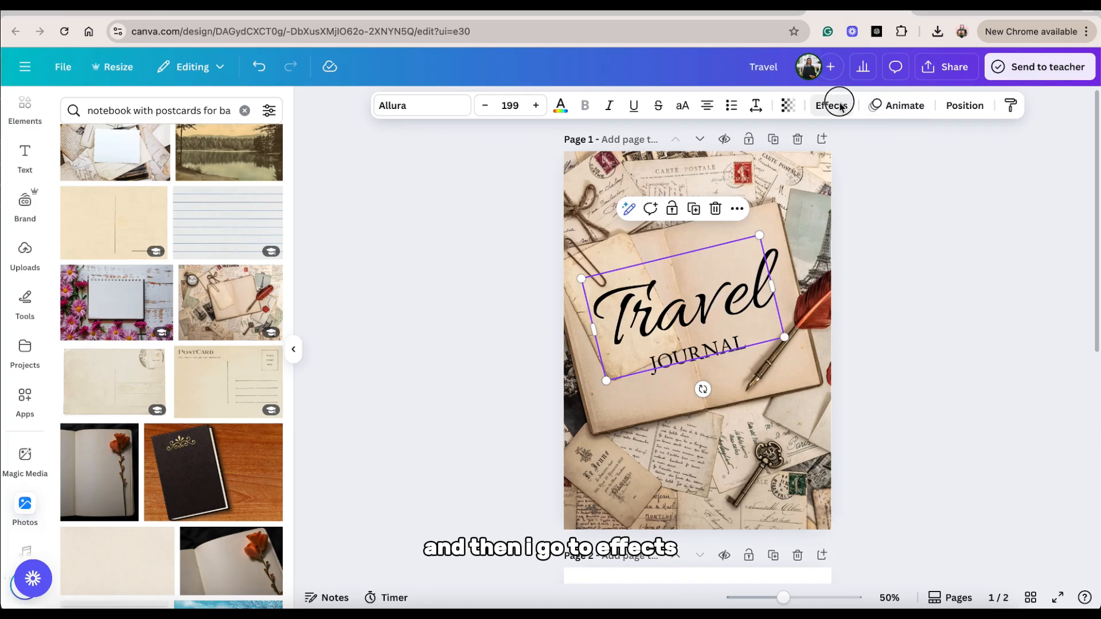
Step: Apply a white Outline effect with thickness 50 to the Travel title
{"action": "left_click", "coordinate": [839, 105]}
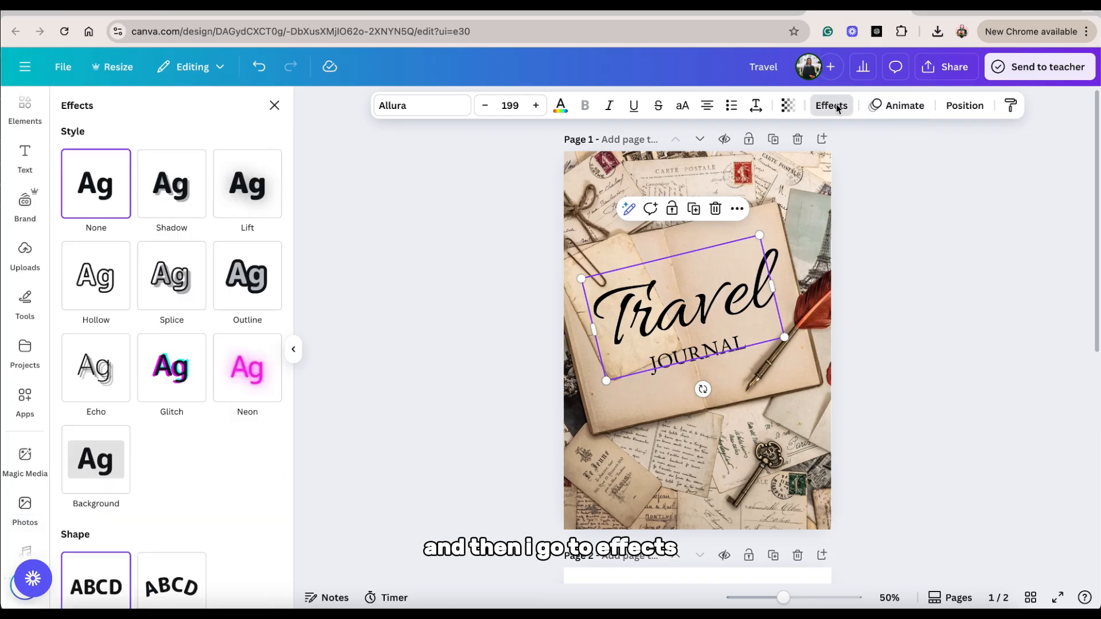
{"action": "left_click", "coordinate": [227, 293]}
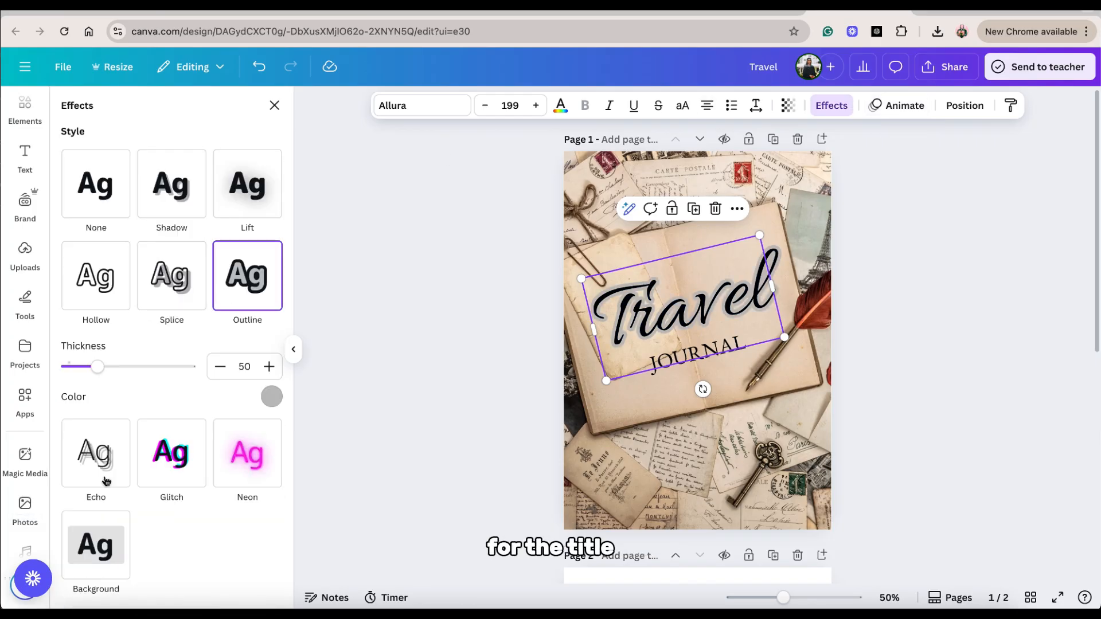
{"action": "left_click", "coordinate": [271, 396]}
{"action": "left_click", "coordinate": [261, 322]}
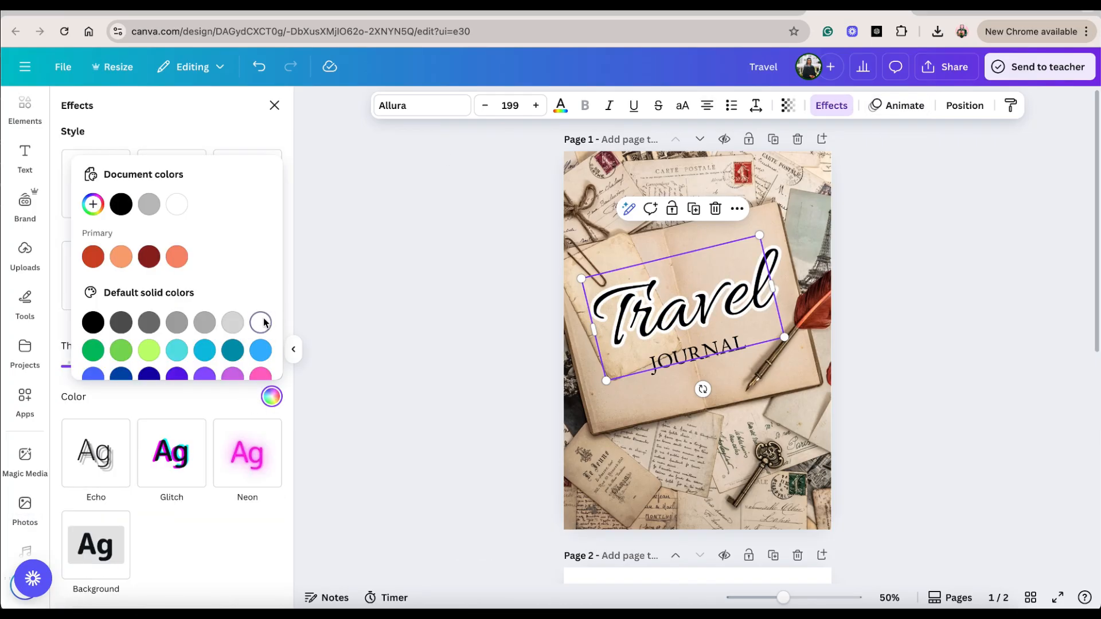
{"action": "left_click", "coordinate": [231, 397]}
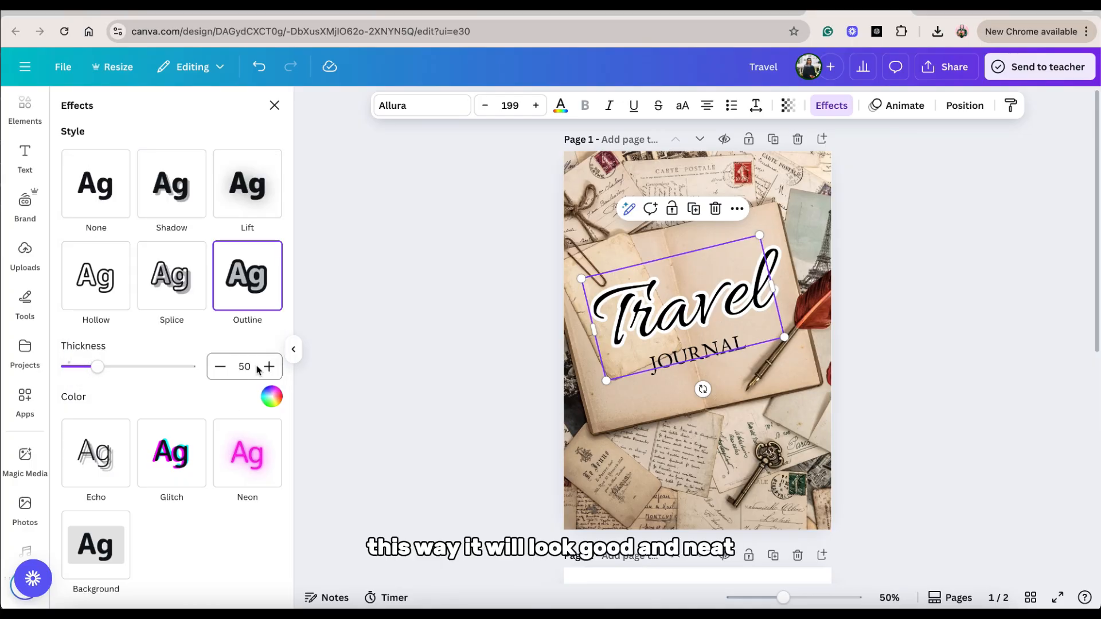
Step: Give the JOURNAL subtitle a white Outline effect with thickness 50 and reposition the two cover texts together
{"action": "left_click", "coordinate": [697, 356]}
{"action": "left_click", "coordinate": [254, 288]}
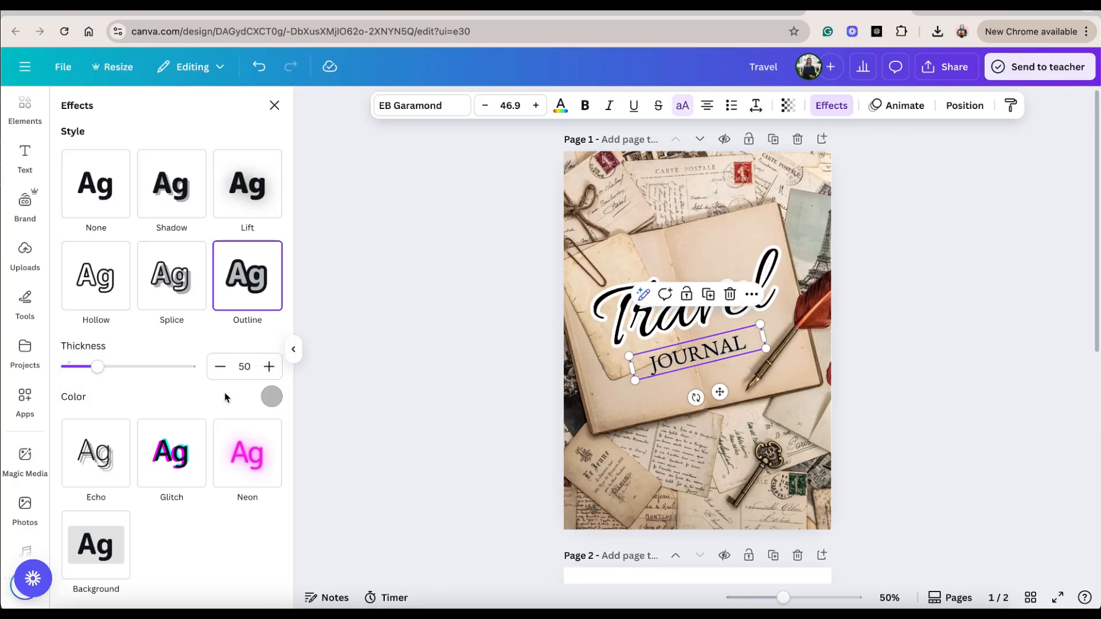
{"action": "left_click", "coordinate": [270, 397]}
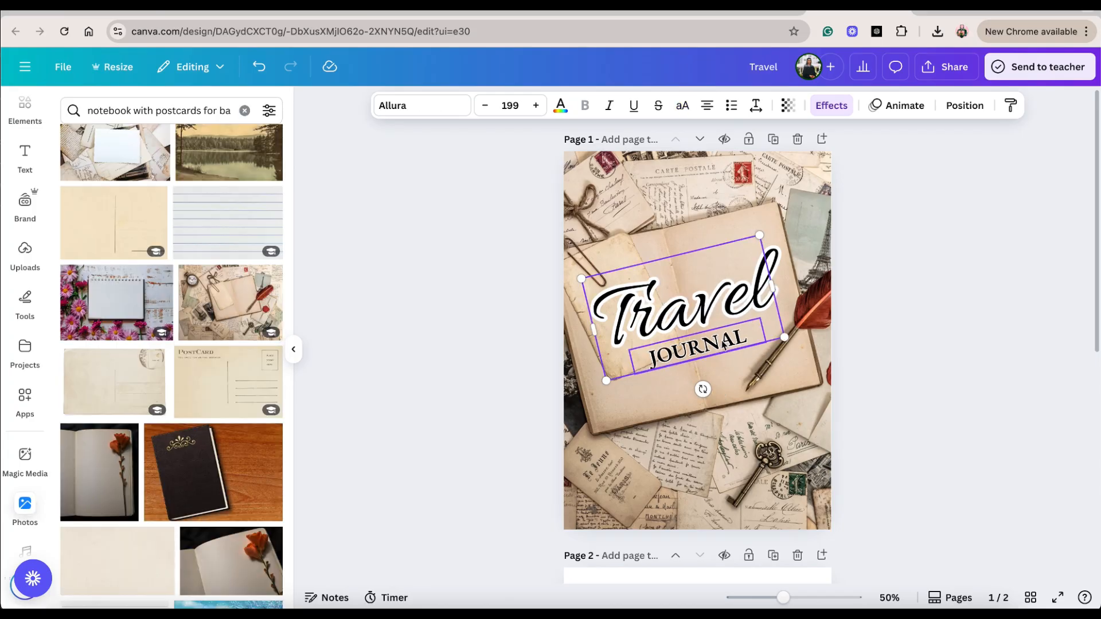
{"action": "left_click", "coordinate": [719, 343], "text": "shift"}
{"action": "left_click", "coordinate": [801, 388]}
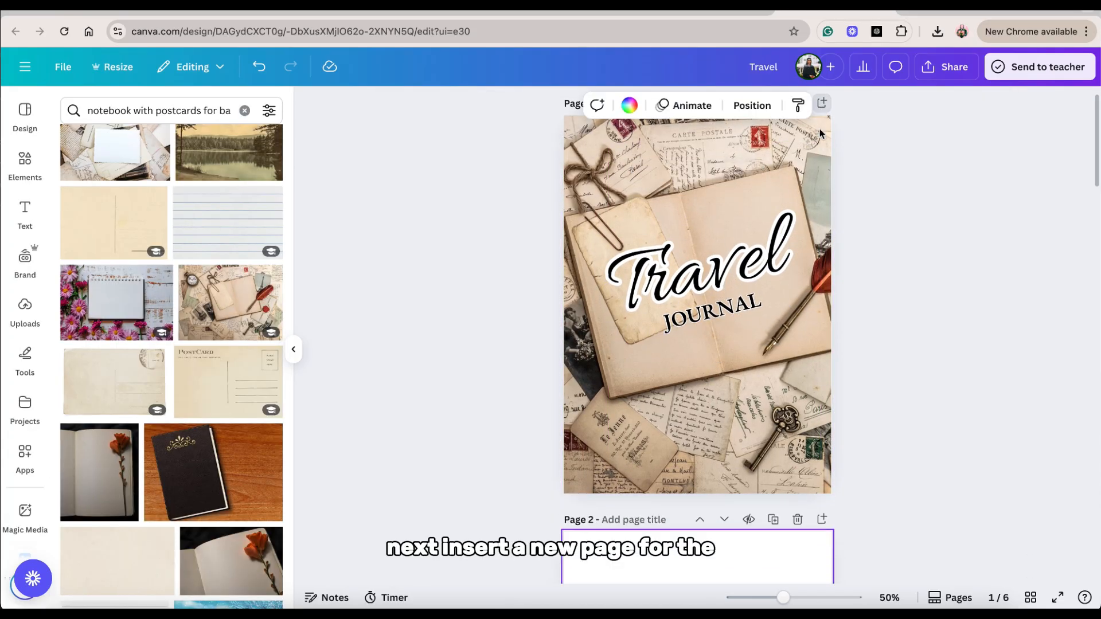
Step: Place a thin dark blue banner, made from a square shape, across the upper part of blank page 2
{"action": "left_click", "coordinate": [820, 133]}
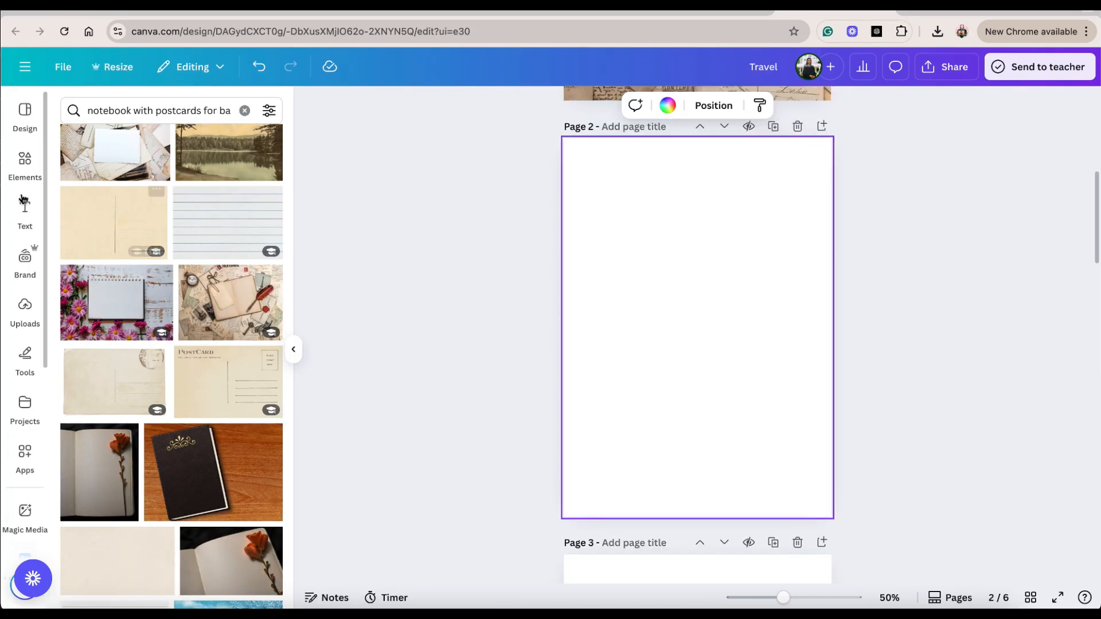
{"action": "left_click", "coordinate": [23, 166]}
{"action": "left_click", "coordinate": [139, 229]}
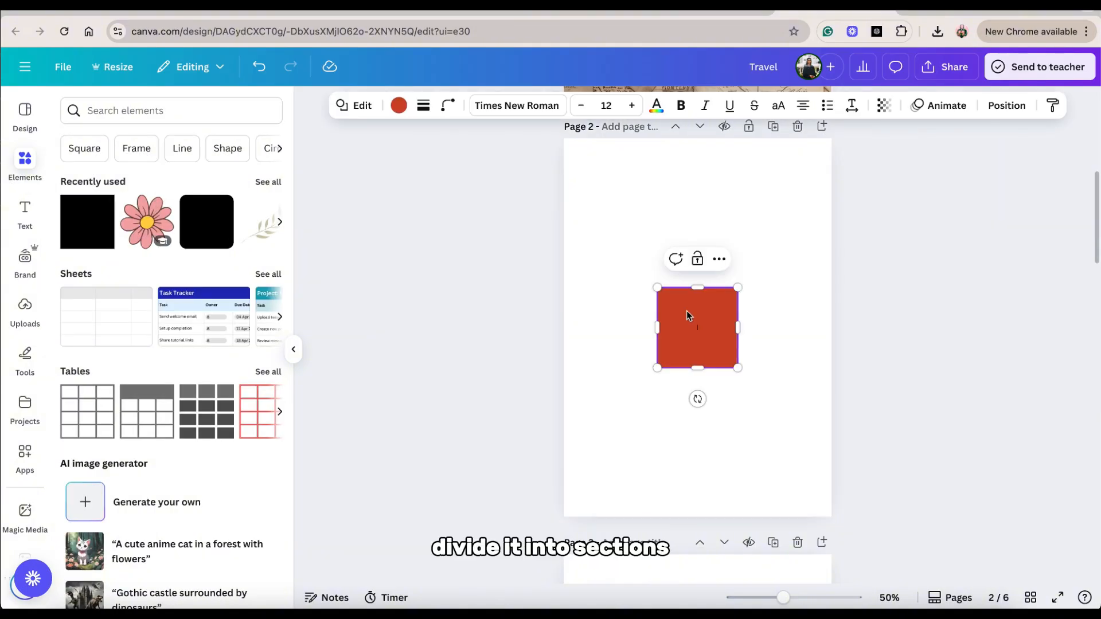
{"action": "left_click_drag", "start_coordinate": [688, 315], "coordinate": [805, 197]}
{"action": "left_click_drag", "start_coordinate": [698, 235], "coordinate": [702, 179]}
{"action": "left_click_drag", "start_coordinate": [806, 170], "coordinate": [793, 171]}
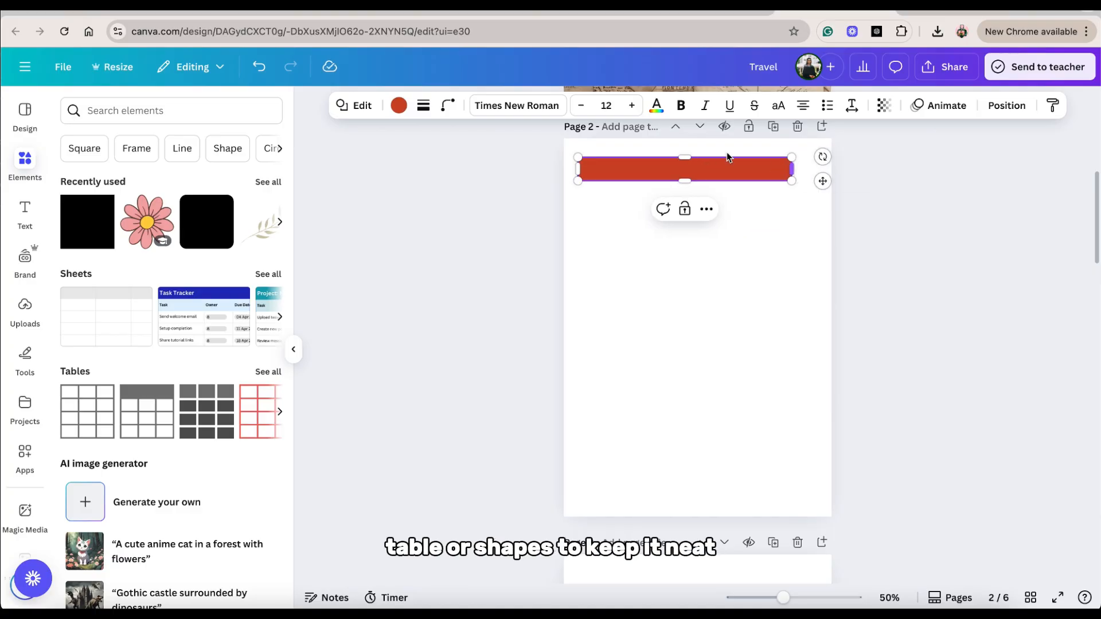
{"action": "left_click", "coordinate": [399, 106]}
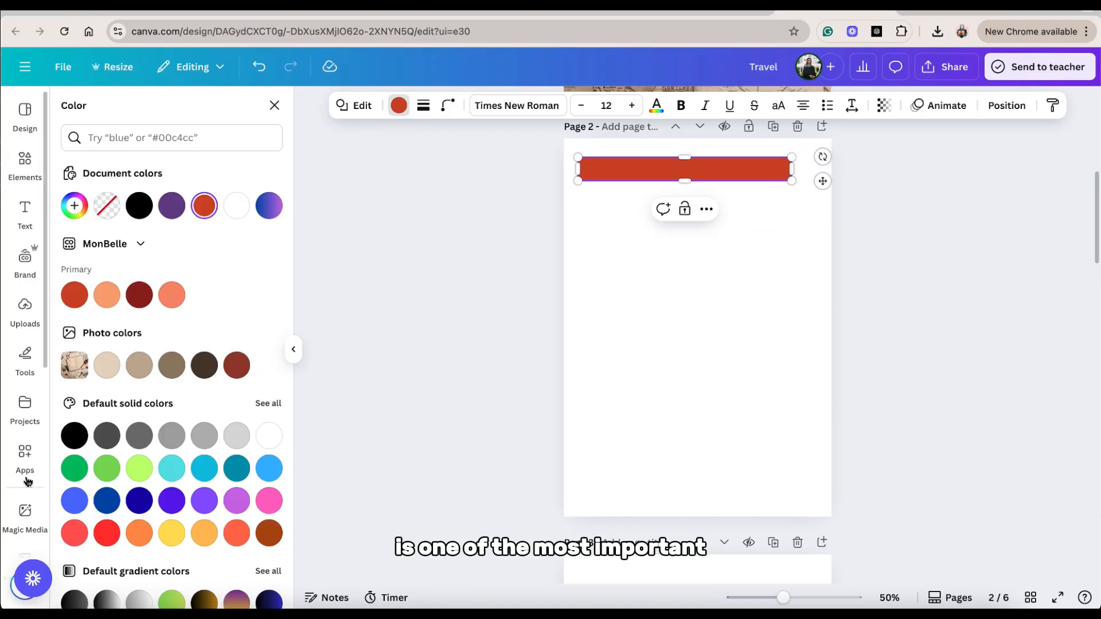
{"action": "left_click", "coordinate": [108, 509]}
Step: Add the white heading "TRIP ITENERARY #1" in Times New Roman at size 28.8, centred on the blue banner
{"action": "type", "text": "text"}
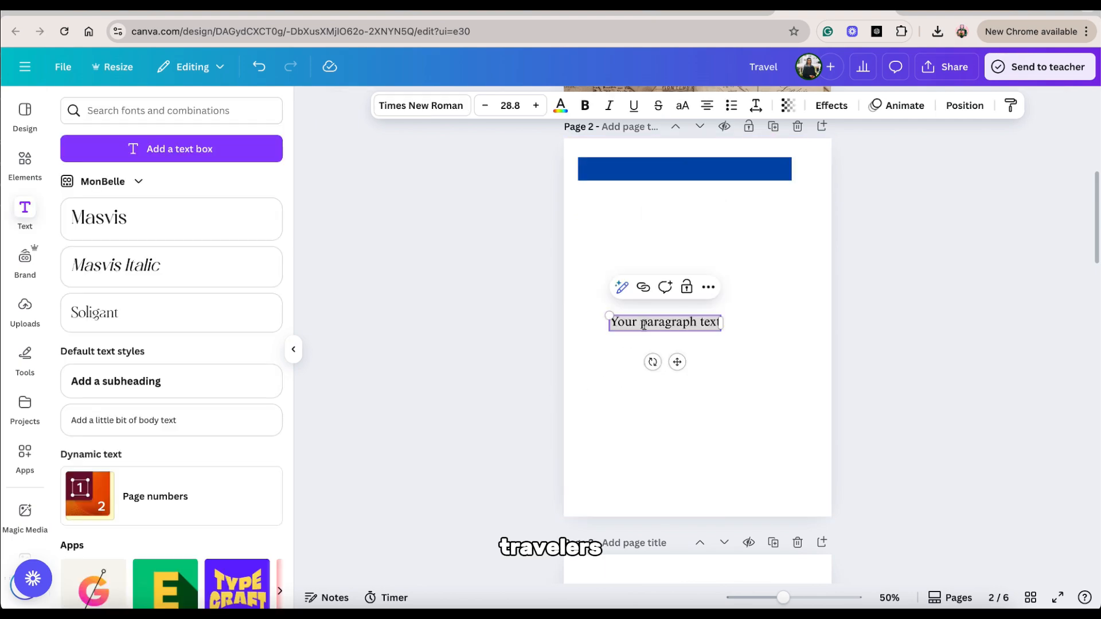
{"action": "type", "text": "TRI"}
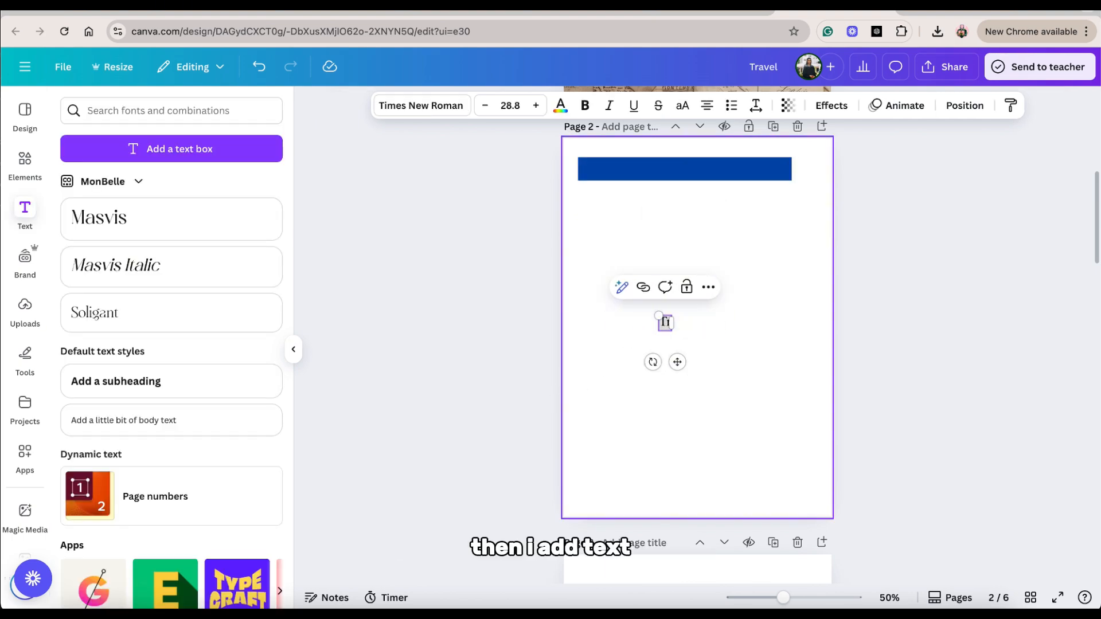
{"action": "type", "text": "P"}
{"action": "left_click_drag", "start_coordinate": [677, 361], "coordinate": [696, 208]}
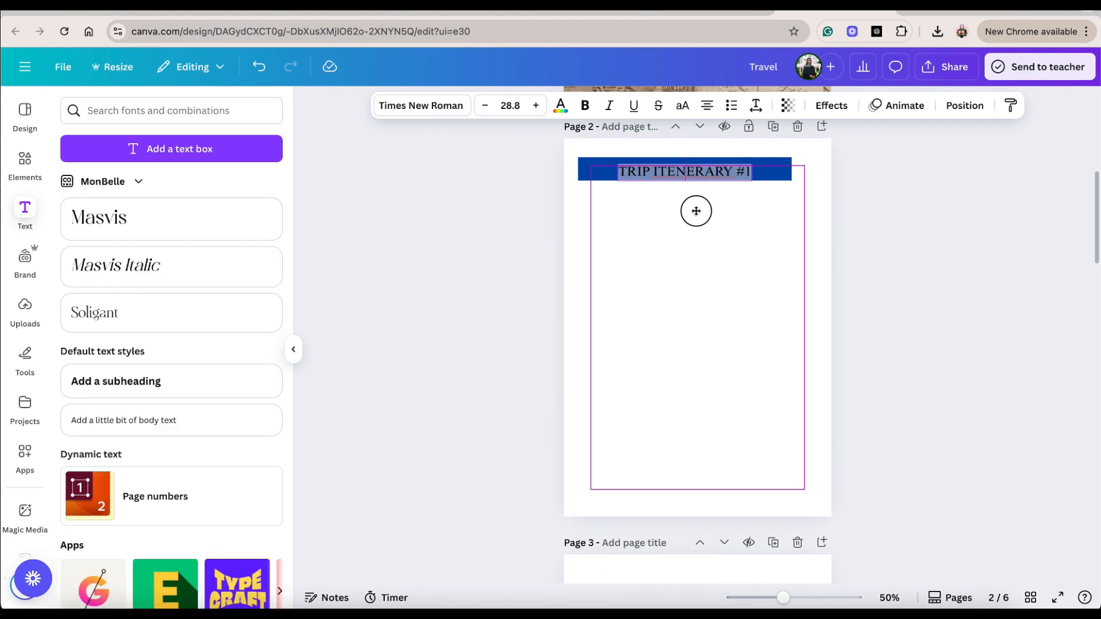
{"action": "left_click", "coordinate": [561, 105]}
{"action": "left_click", "coordinate": [269, 438]}
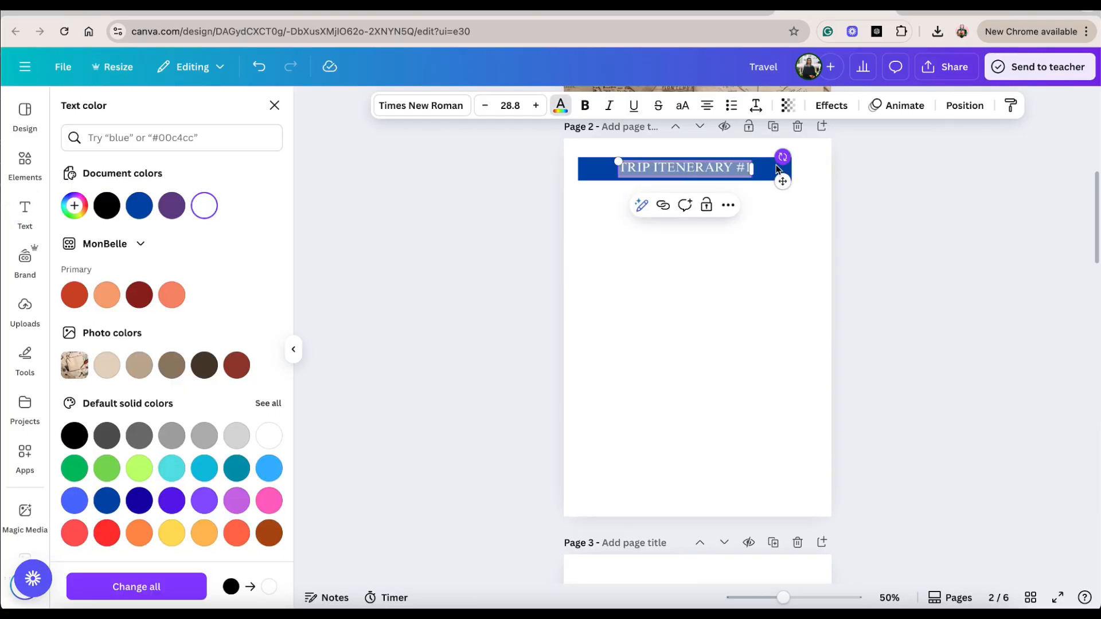
Step: Add a thin straight horizontal line about half the banner's width below its left end, with a reduced stroke weight
{"action": "left_click", "coordinate": [25, 359]}
{"action": "left_click", "coordinate": [68, 335]}
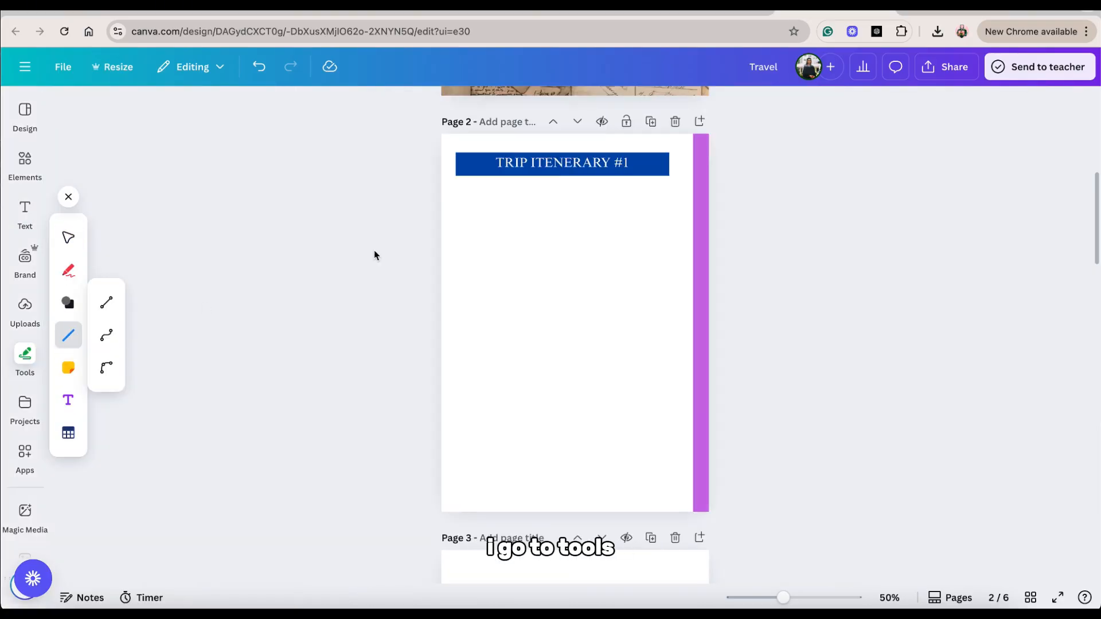
{"action": "left_click", "coordinate": [107, 304]}
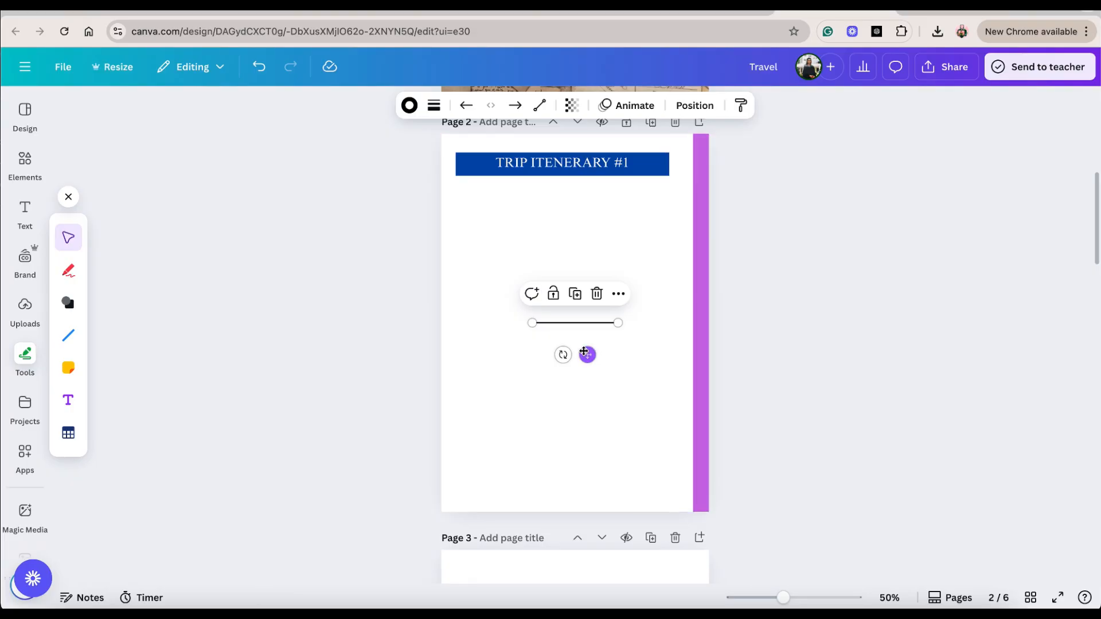
{"action": "left_click_drag", "start_coordinate": [589, 355], "coordinate": [513, 223]}
{"action": "left_click", "coordinate": [434, 105]}
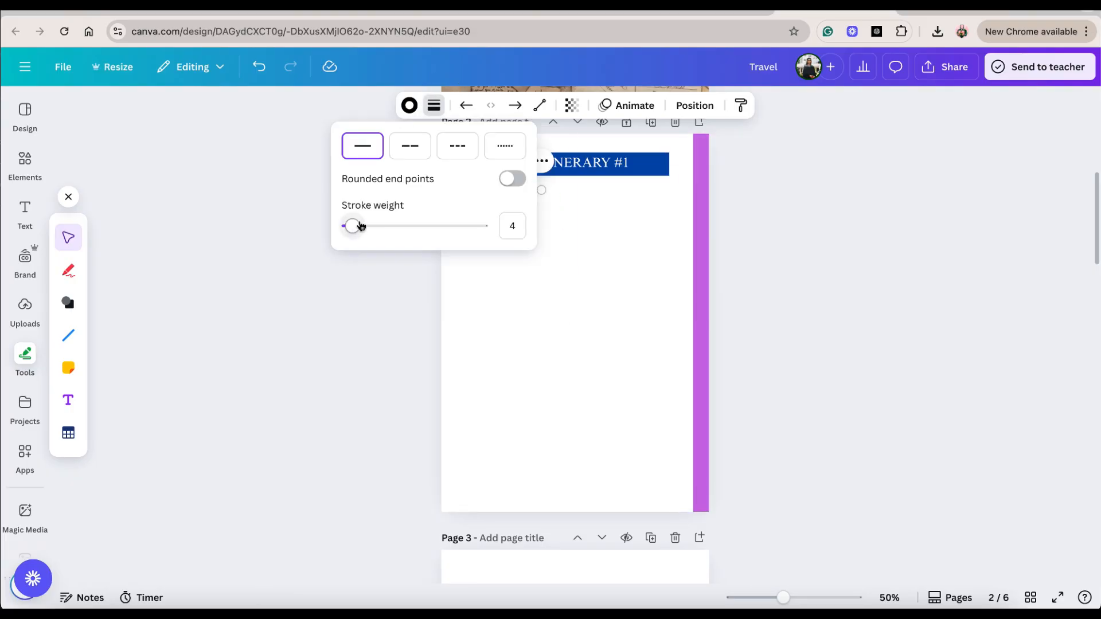
{"action": "left_click_drag", "start_coordinate": [350, 226], "coordinate": [349, 226]}
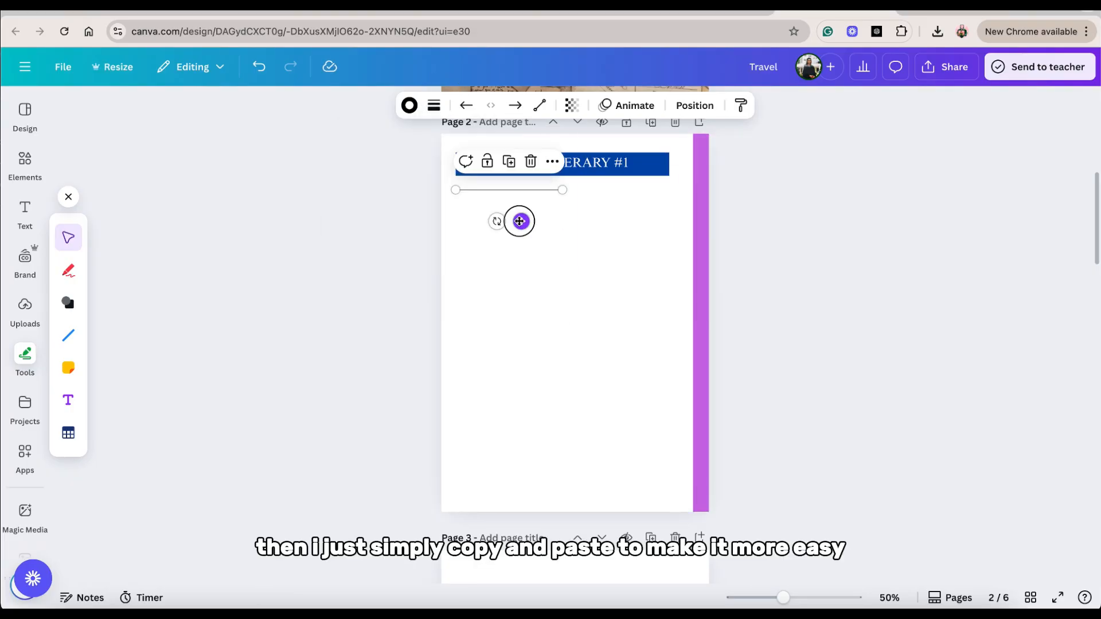
Step: Duplicate the horizontal line just below the first and place the text "DATE" in Times New Roman, size 12, between the two lines
{"action": "left_click_drag", "start_coordinate": [519, 221], "coordinate": [519, 232]}
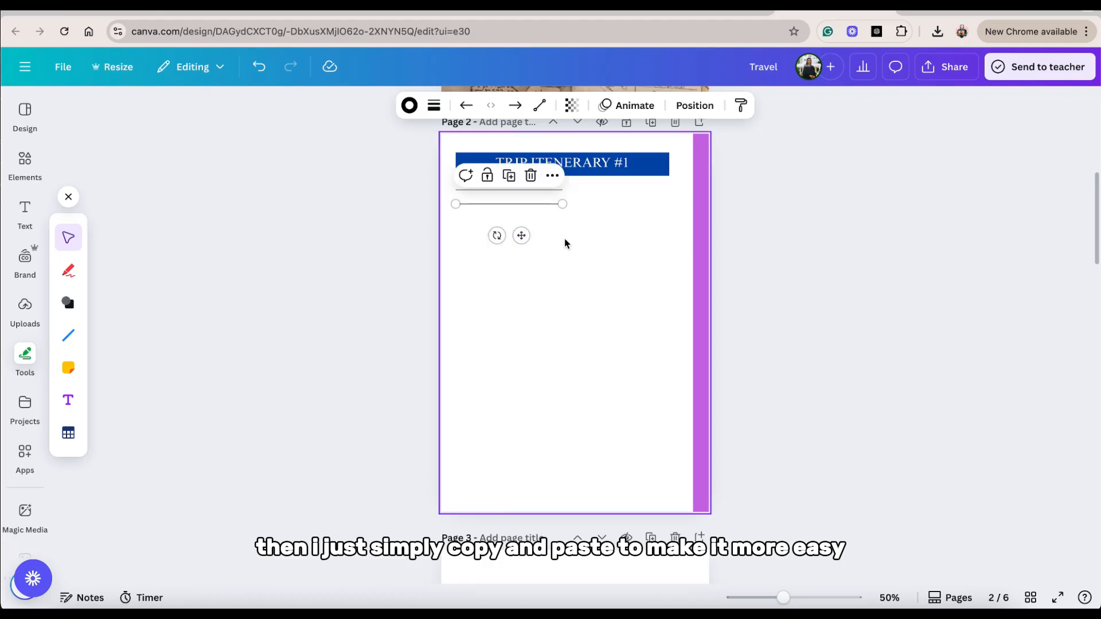
{"action": "key", "text": "t"}
{"action": "left_click_drag", "start_coordinate": [593, 239], "coordinate": [614, 234]}
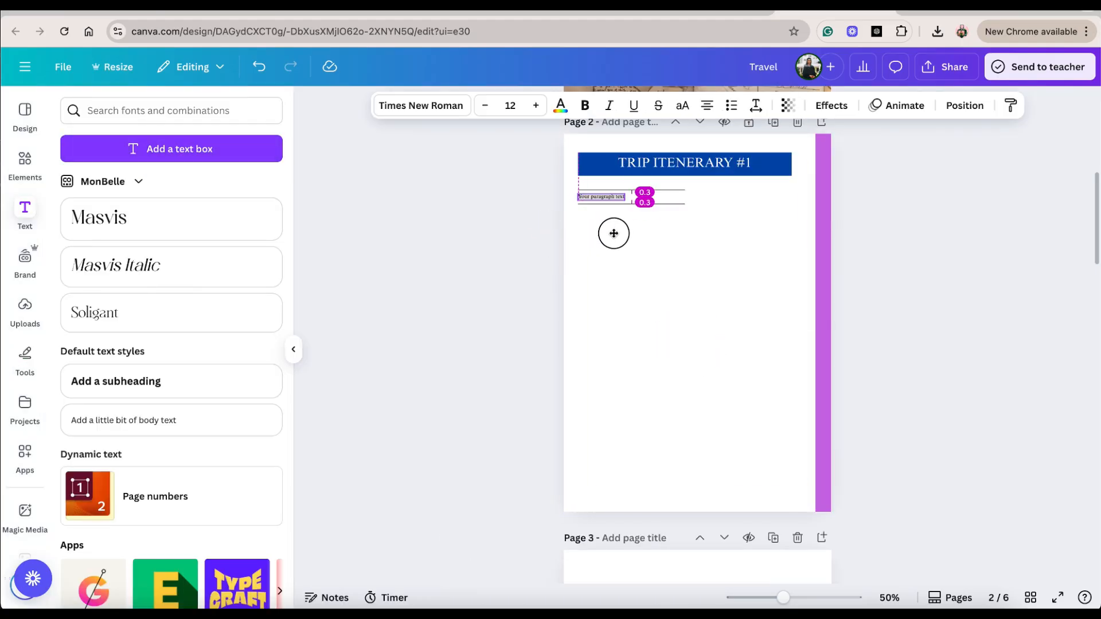
{"action": "left_click_drag", "start_coordinate": [616, 233], "coordinate": [616, 234]}
{"action": "type", "text": "DATE"}
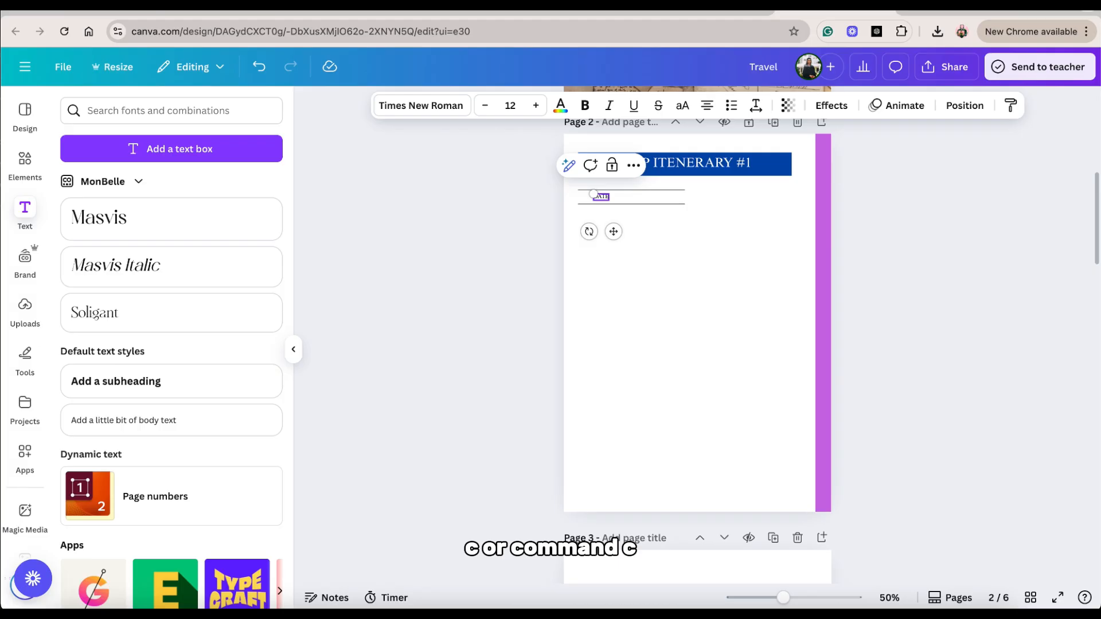
Step: Copy the DATE text below the lines as "SCHEDULE" and place copies of the horizontal line beneath it
{"action": "left_click_drag", "start_coordinate": [592, 194], "coordinate": [586, 221]}
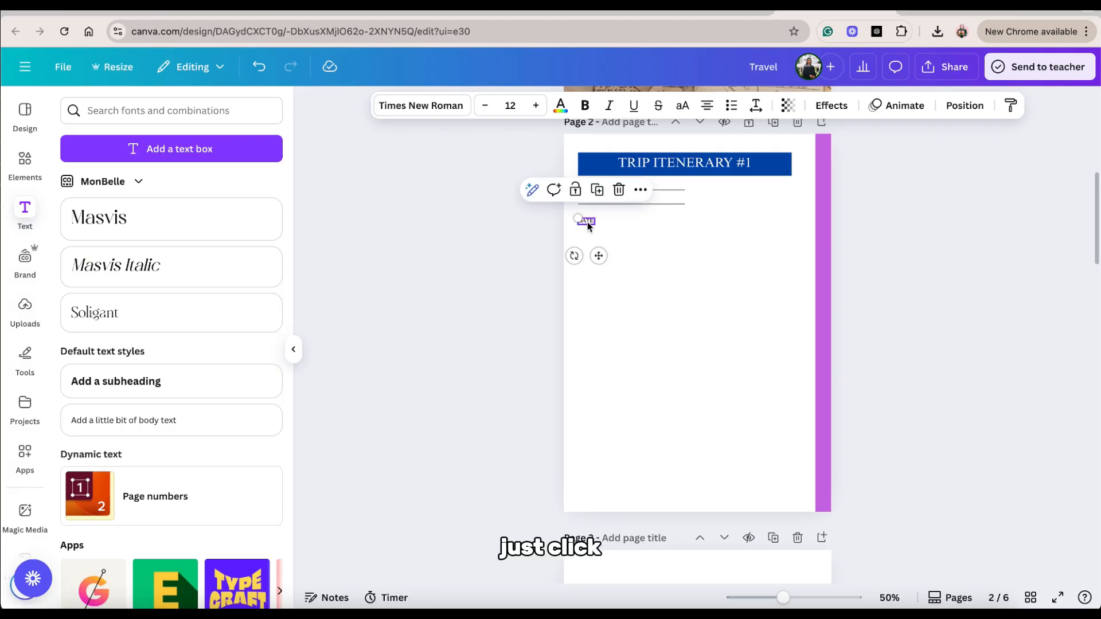
{"action": "double_click", "coordinate": [588, 222]}
{"action": "type", "text": "SCHEDULE"}
{"action": "left_click_drag", "start_coordinate": [659, 207], "coordinate": [633, 243]}
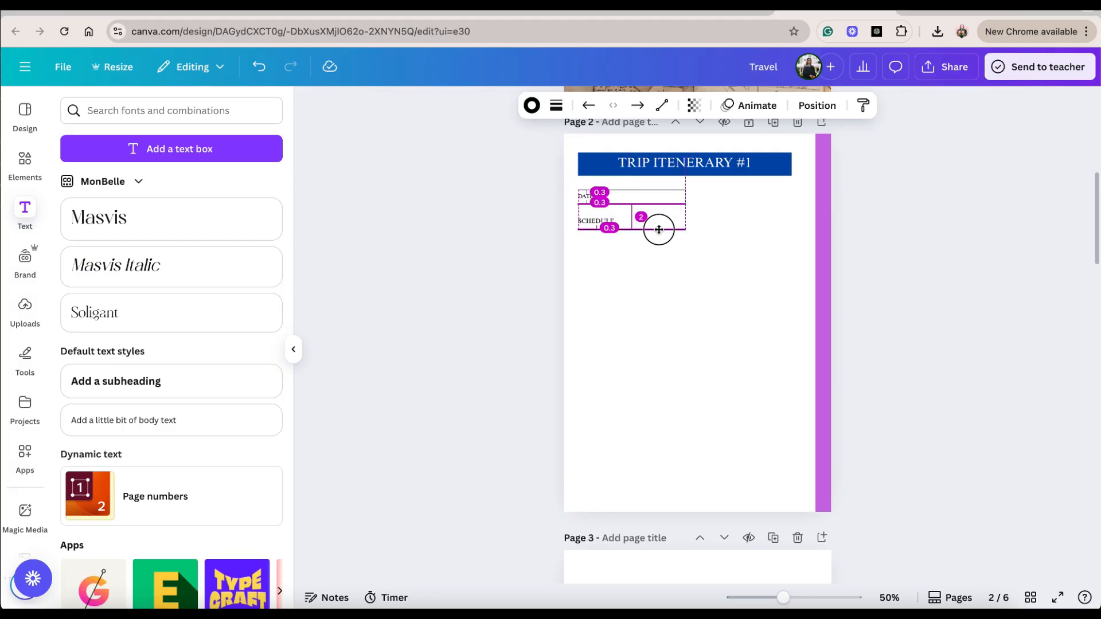
{"action": "left_click_drag", "start_coordinate": [639, 289], "coordinate": [646, 375]}
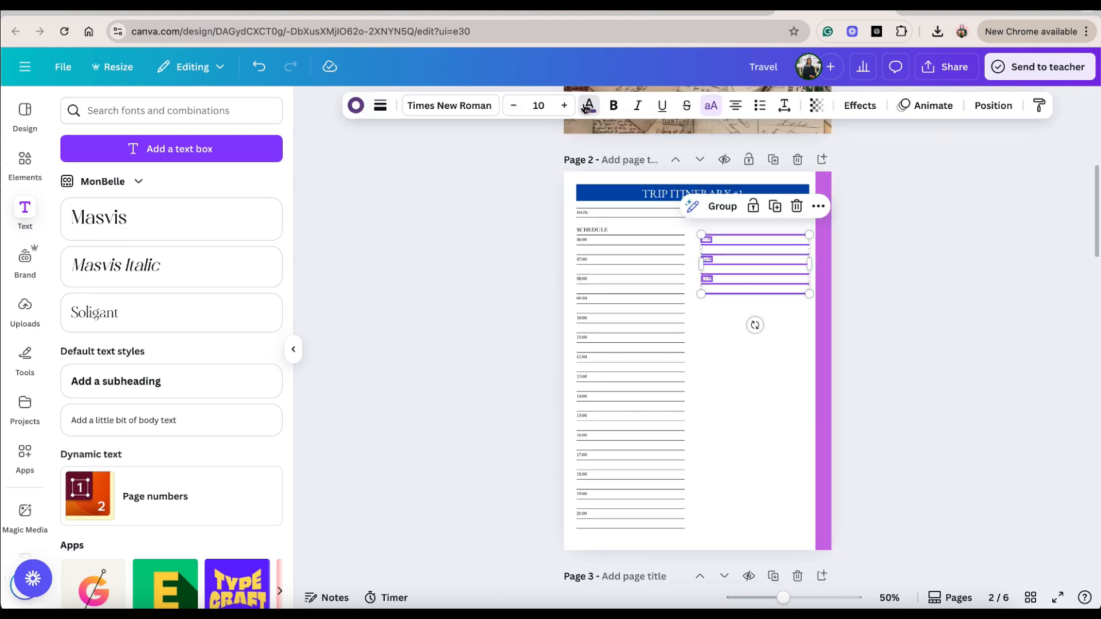
Step: Recolour the lines of the selected 21:00 to 23:00 schedule block black
{"action": "left_click", "coordinate": [589, 105]}
{"action": "left_click", "coordinate": [355, 105]}
{"action": "left_click", "coordinate": [107, 206]}
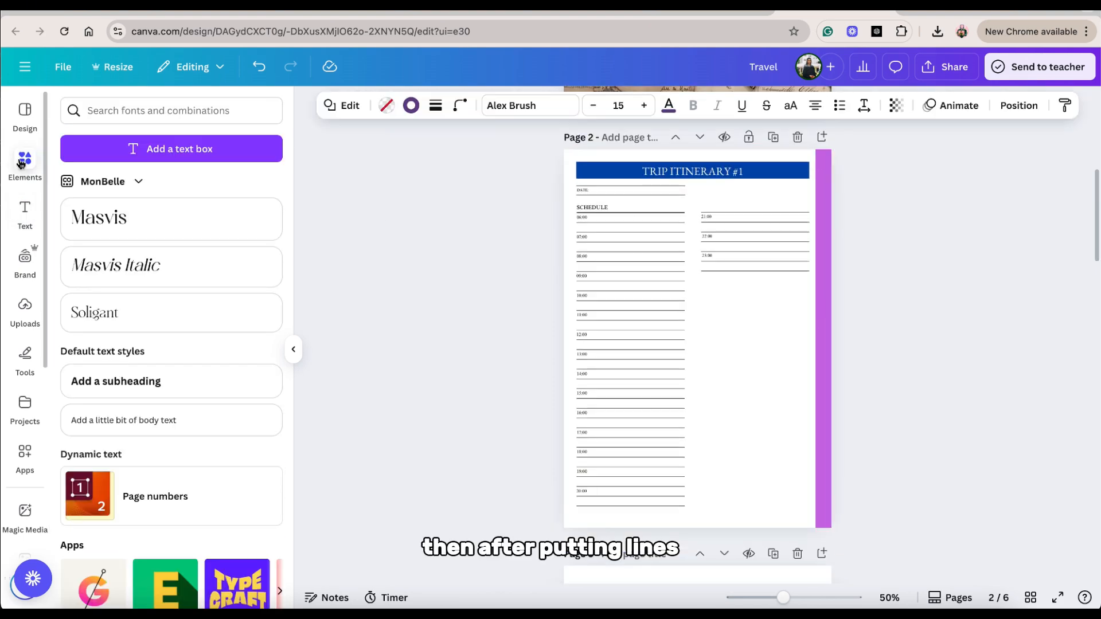
Step: Add a square shape under the 21:00 to 23:00 rows and stretch it to the column's width and down to the schedule's last line
{"action": "left_click", "coordinate": [23, 161]}
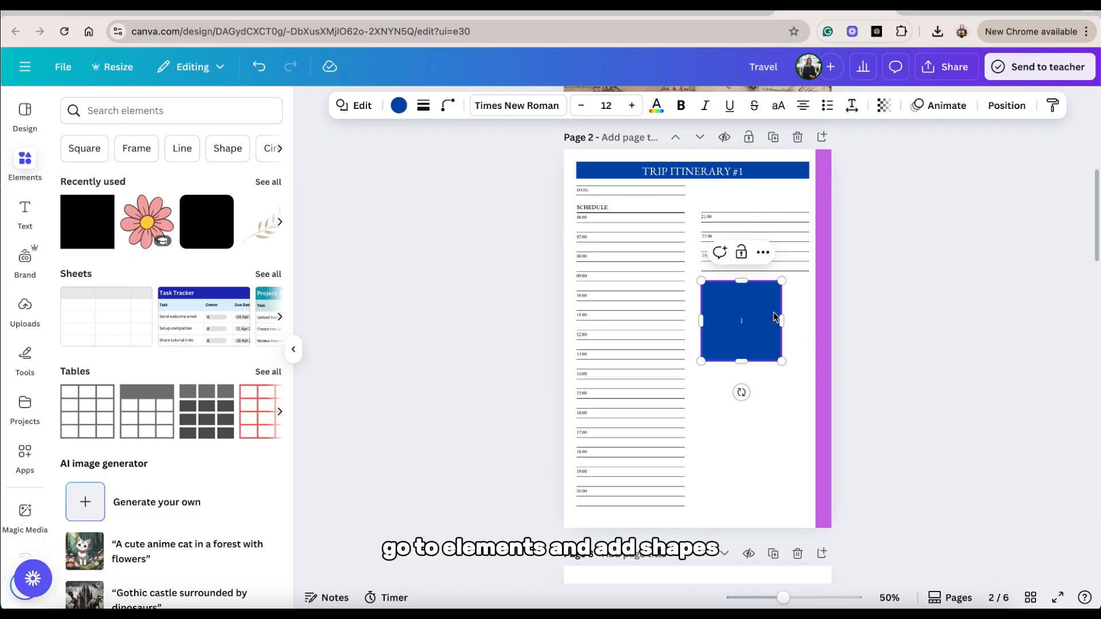
{"action": "left_click_drag", "start_coordinate": [782, 319], "coordinate": [809, 313]}
{"action": "left_click_drag", "start_coordinate": [755, 360], "coordinate": [747, 507]}
Step: Give the rectangle no fill and a solid border of weight 1, and put a small NOTES label in its upper-left corner
{"action": "left_click", "coordinate": [422, 108]}
{"action": "left_click", "coordinate": [399, 105]}
{"action": "left_click", "coordinate": [106, 205]}
{"action": "left_click", "coordinate": [423, 105]}
{"action": "left_click", "coordinate": [386, 147]}
{"action": "left_click_drag", "start_coordinate": [343, 199], "coordinate": [339, 202]}
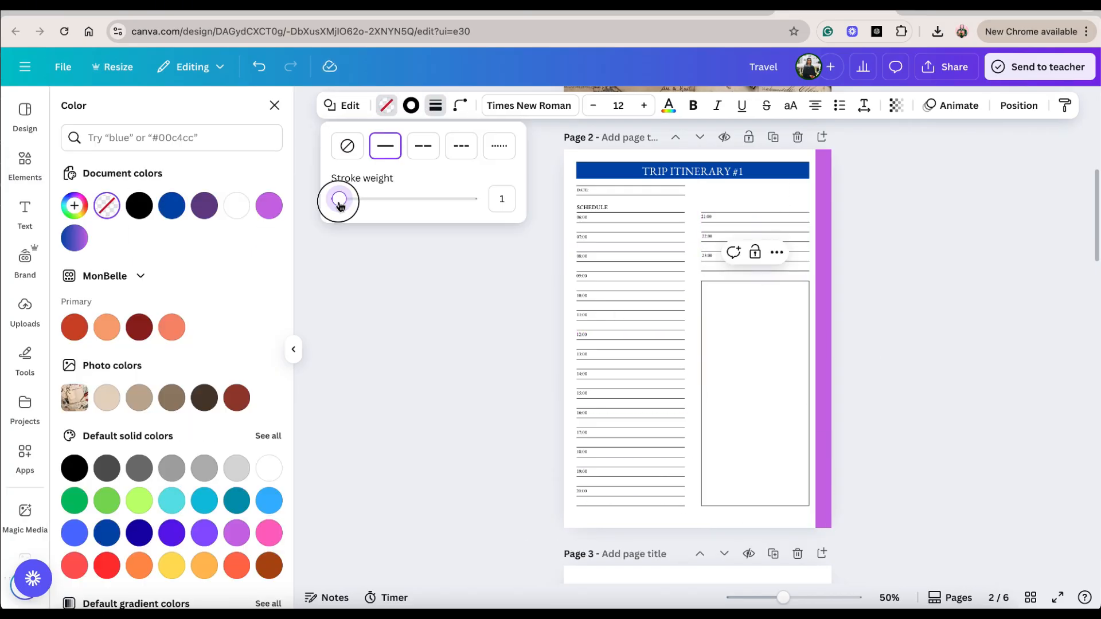
{"action": "left_click", "coordinate": [712, 326]}
{"action": "left_click", "coordinate": [714, 291]}
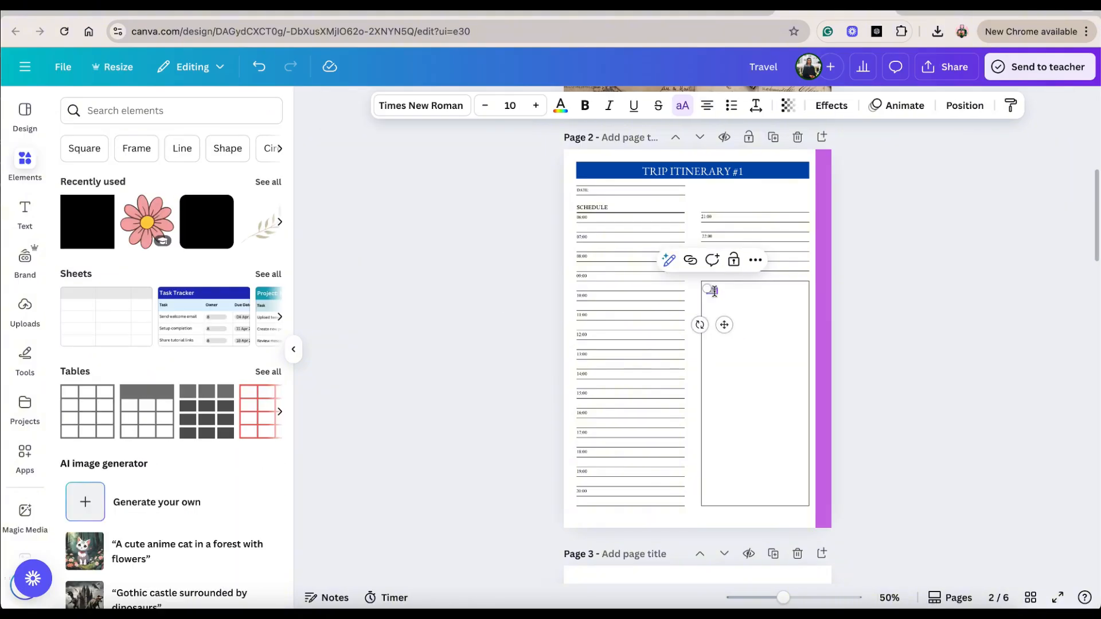
Step: Add a blank page after page 2 and copy the heading banner and purple side strip from page 2 onto page 3
{"action": "scroll", "coordinate": [770, 299], "scroll_direction": "up", "scroll_amount": 3}
{"action": "left_click", "coordinate": [820, 331]}
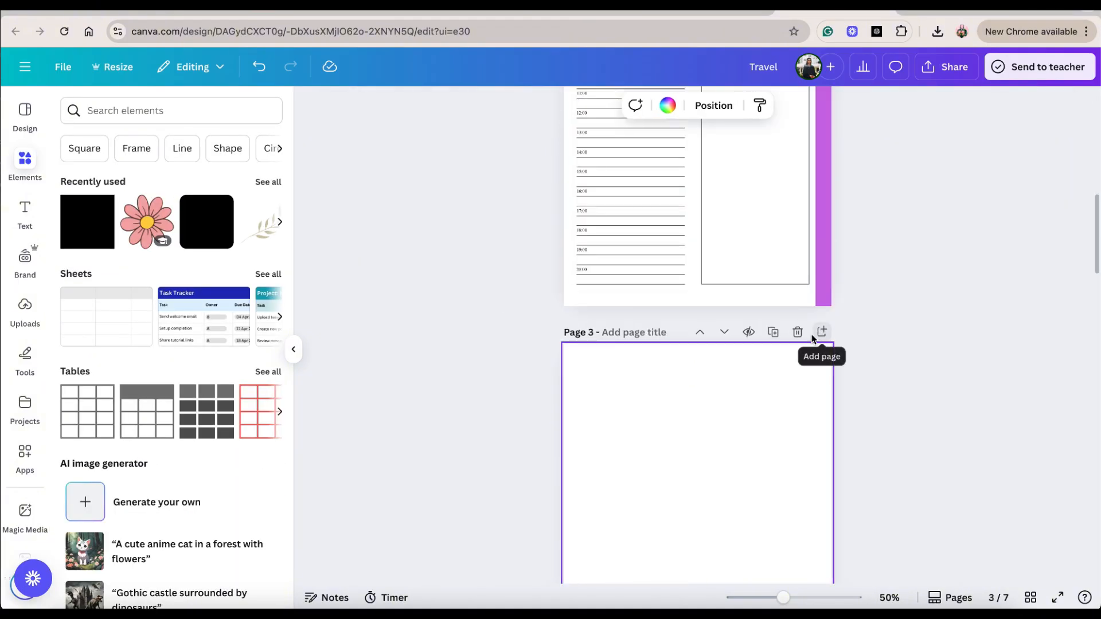
{"action": "scroll", "coordinate": [569, 259], "scroll_direction": "up", "scroll_amount": 5}
{"action": "left_click_drag", "start_coordinate": [569, 260], "coordinate": [855, 278]}
{"action": "key", "text": "ctrl+c"}
{"action": "scroll", "coordinate": [850, 324], "scroll_direction": "down", "scroll_amount": 8}
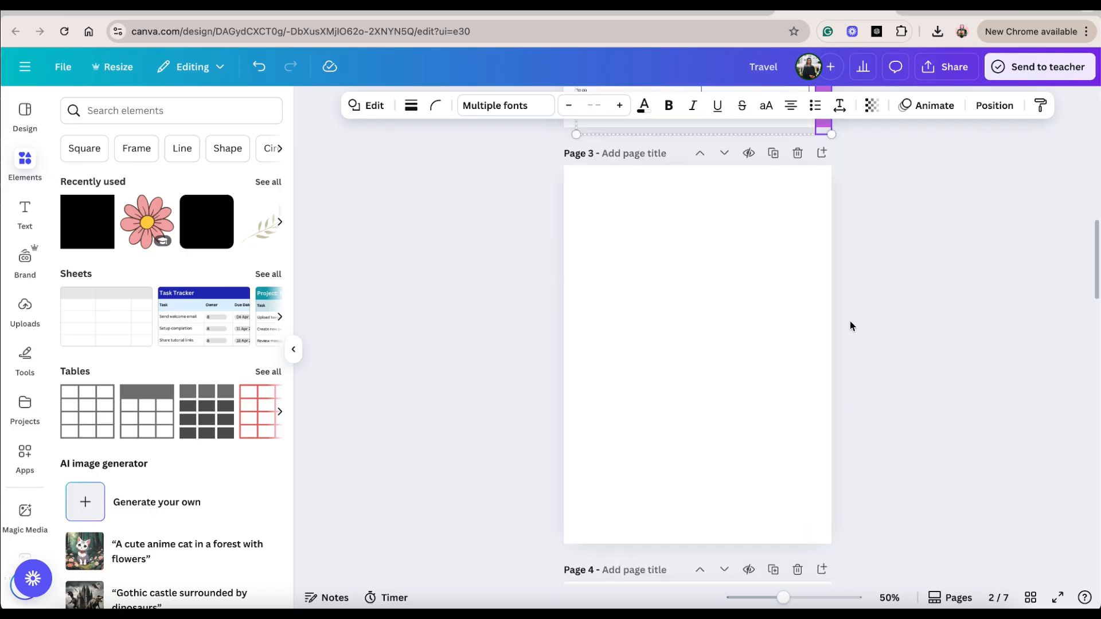
{"action": "key", "text": "ctrl+v"}
{"action": "left_click", "coordinate": [514, 345]}
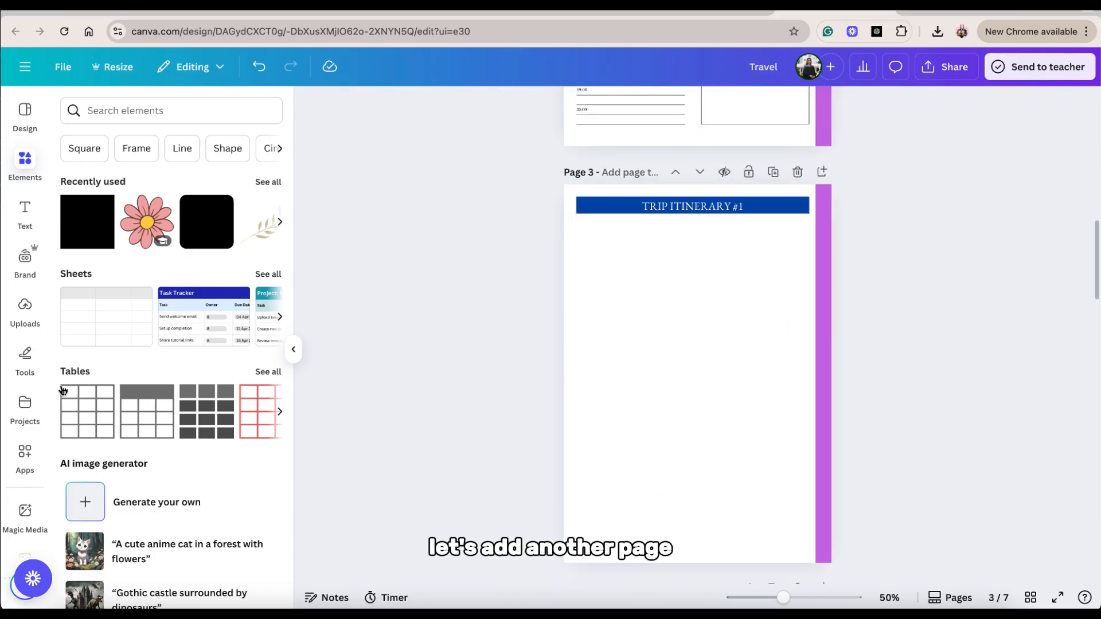
Step: Search the elements for "table" and insert a plain table with three columns and four rows on page 3
{"action": "left_click", "coordinate": [19, 154]}
{"action": "left_click", "coordinate": [113, 115]}
{"action": "type", "text": "table"}
{"action": "key", "text": "Return"}
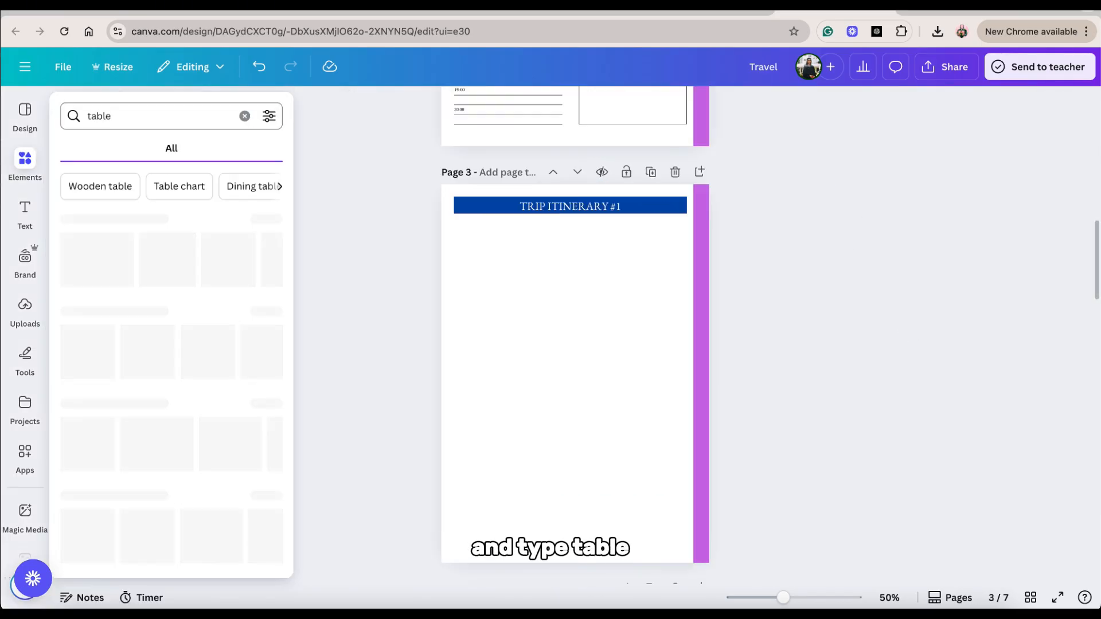
{"action": "scroll", "coordinate": [207, 427], "scroll_direction": "down", "scroll_amount": 3}
{"action": "scroll", "coordinate": [106, 239], "scroll_direction": "up", "scroll_amount": 3}
{"action": "left_click", "coordinate": [105, 239]}
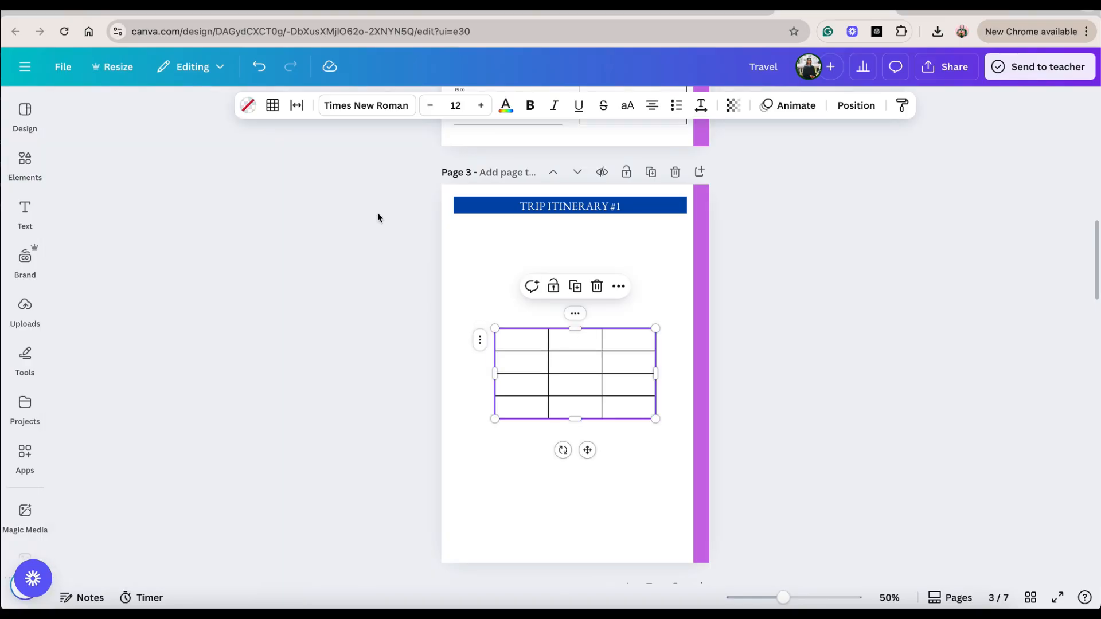
Step: Reduce the table's border weight and add two more columns to it
{"action": "left_click", "coordinate": [272, 106]}
{"action": "left_click_drag", "start_coordinate": [379, 243], "coordinate": [349, 245]}
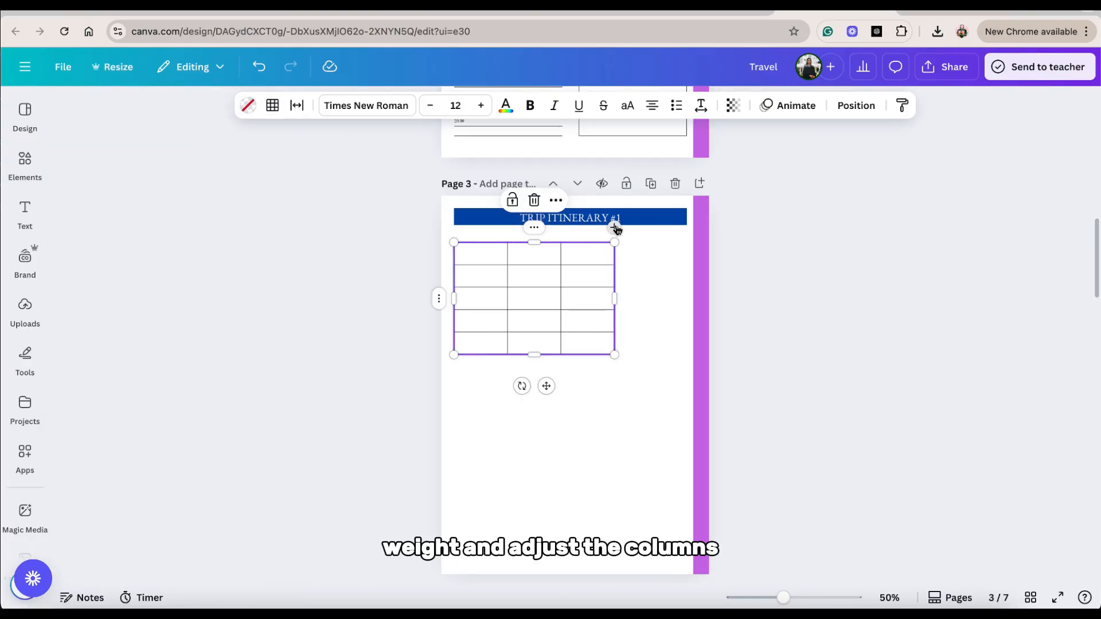
{"action": "left_click", "coordinate": [615, 230]}
{"action": "left_click", "coordinate": [616, 229]}
{"action": "left_click", "coordinate": [639, 292]}
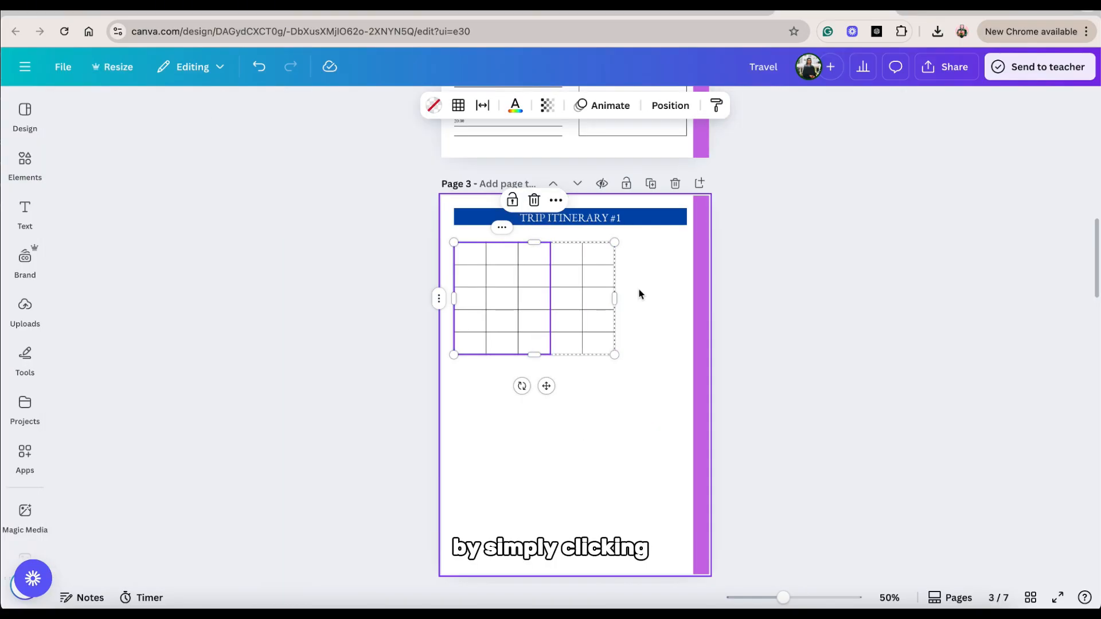
Step: Enlarge the table to the banner's full width and shorten its lower rows to about the height of the upper ones
{"action": "left_click", "coordinate": [599, 344]}
{"action": "left_click_drag", "start_coordinate": [614, 356], "coordinate": [684, 381]}
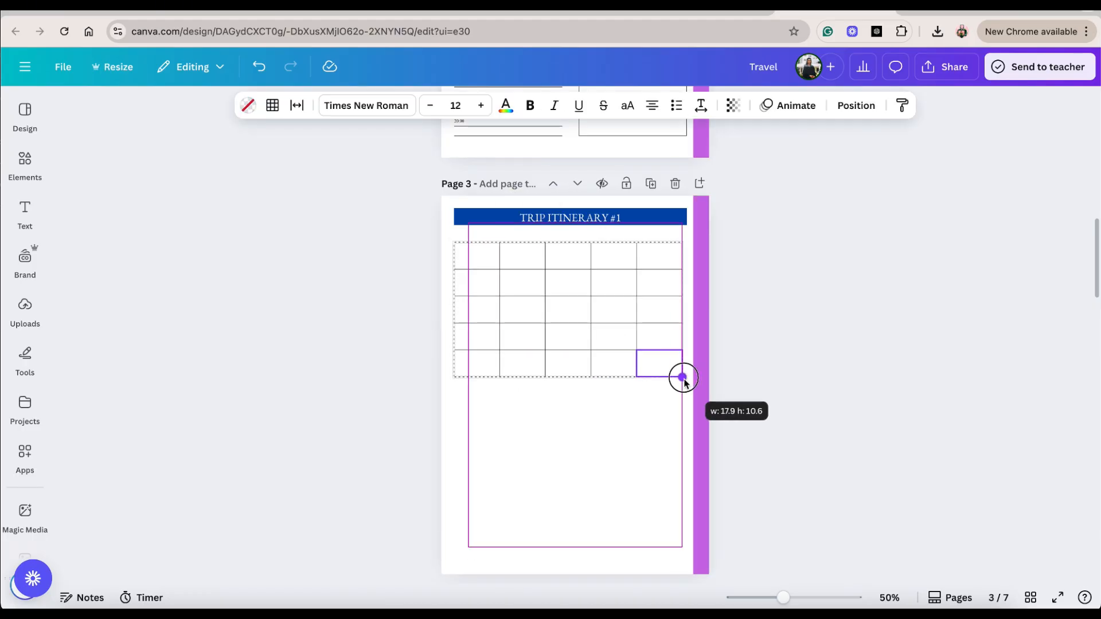
{"action": "left_click_drag", "start_coordinate": [683, 379], "coordinate": [687, 379]}
{"action": "left_click_drag", "start_coordinate": [575, 449], "coordinate": [575, 302]}
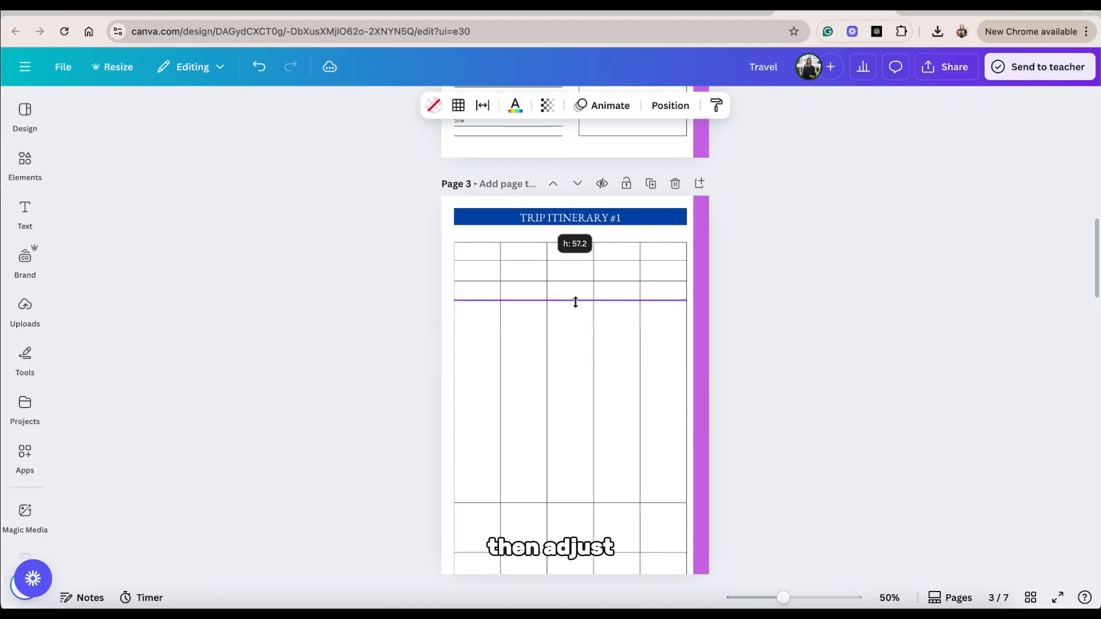
{"action": "left_click_drag", "start_coordinate": [576, 501], "coordinate": [579, 320]}
{"action": "left_click_drag", "start_coordinate": [567, 552], "coordinate": [585, 314]}
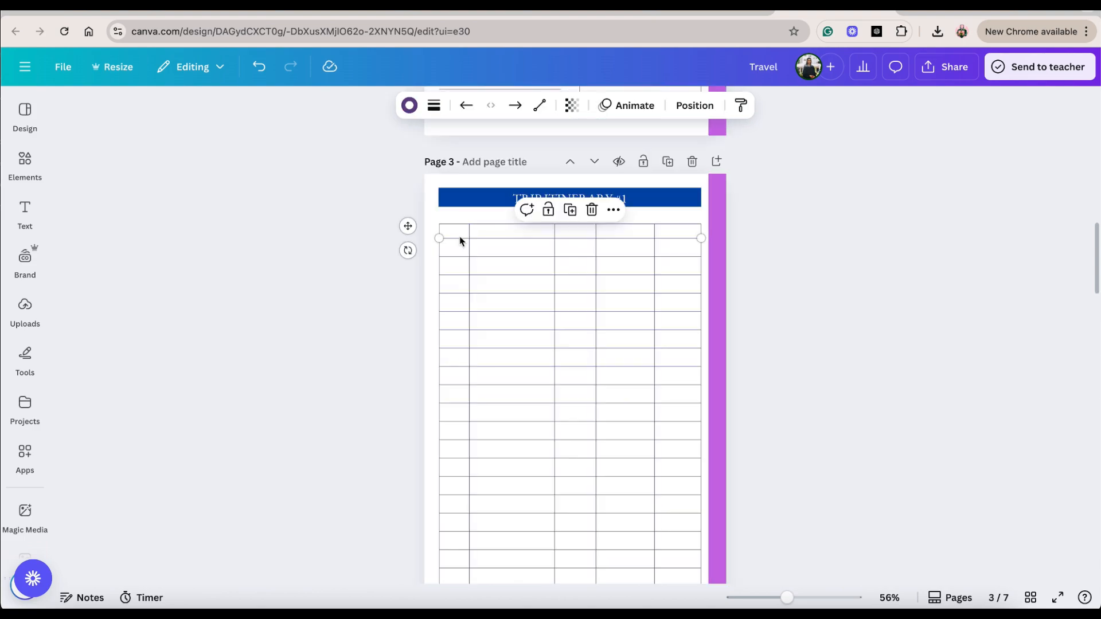
Step: Put the label "DATE" in Times New Roman into the table's first header cell, increase its font size and adjust its position
{"action": "left_click", "coordinate": [460, 253]}
{"action": "left_click_drag", "start_coordinate": [461, 253], "coordinate": [471, 265]}
{"action": "left_click", "coordinate": [415, 108]}
{"action": "scroll", "coordinate": [492, 258], "scroll_direction": "up", "scroll_amount": 5}
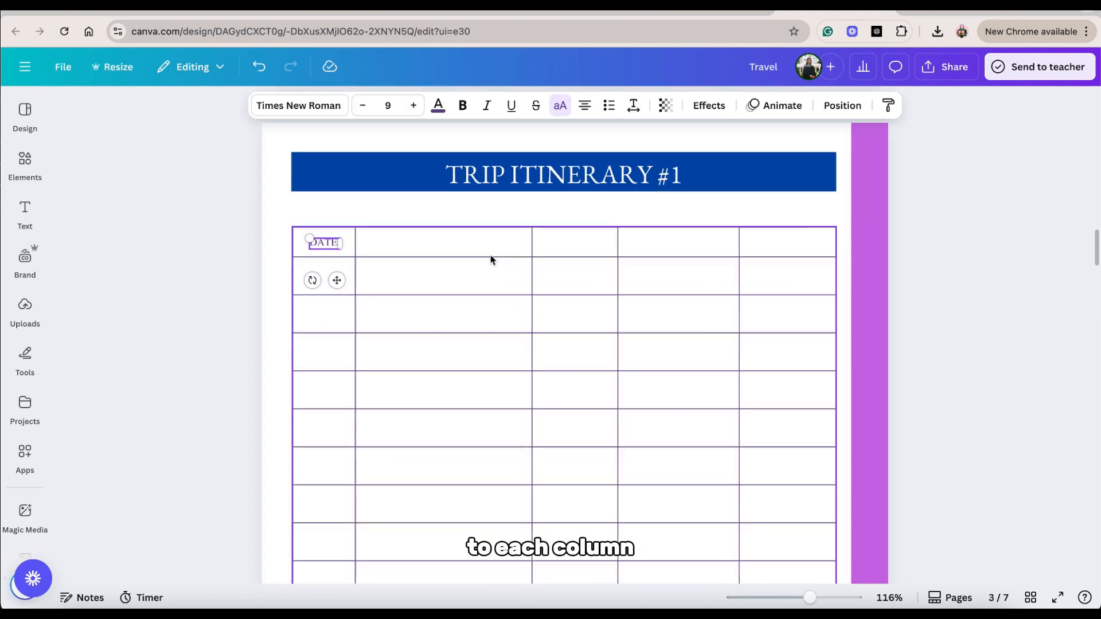
{"action": "left_click", "coordinate": [414, 106]}
{"action": "left_click_drag", "start_coordinate": [336, 280], "coordinate": [334, 273]}
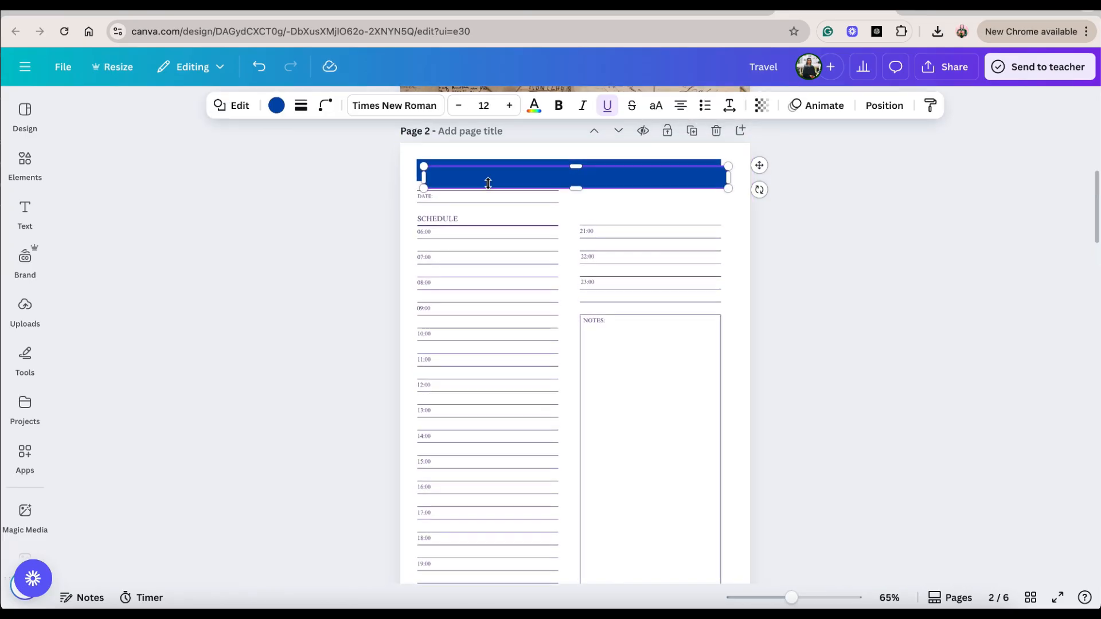
Step: Add a narrow vertical INDEX tab, recoloured purple, at the upper right edge of page 2 and place a copy directly below it
{"action": "left_click_drag", "start_coordinate": [423, 185], "coordinate": [743, 165]}
{"action": "left_click", "coordinate": [744, 262]}
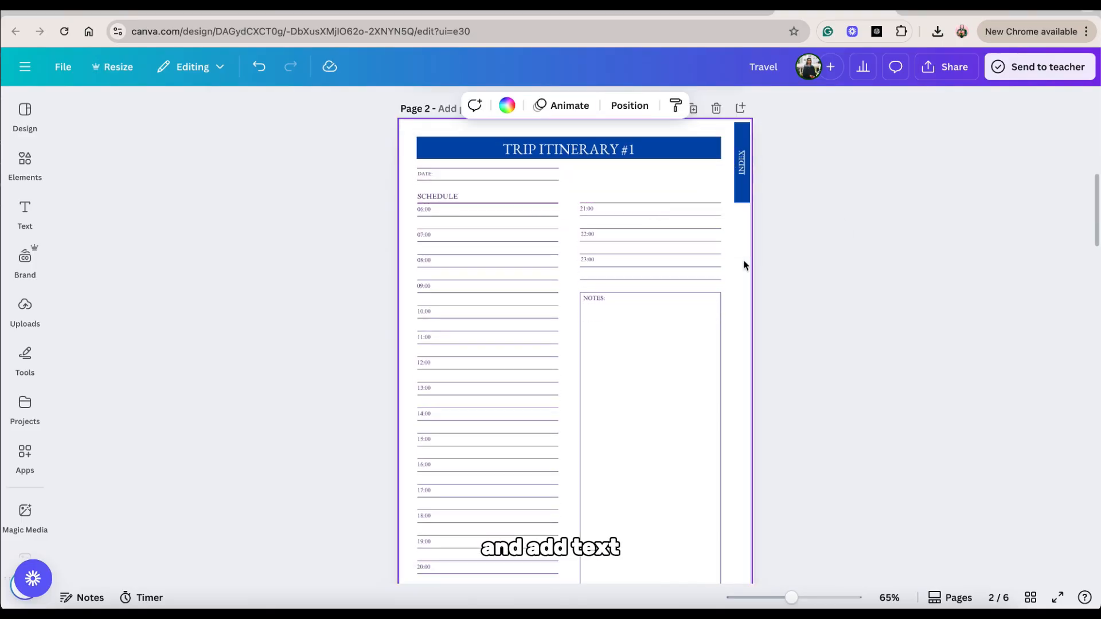
{"action": "left_click", "coordinate": [268, 244]}
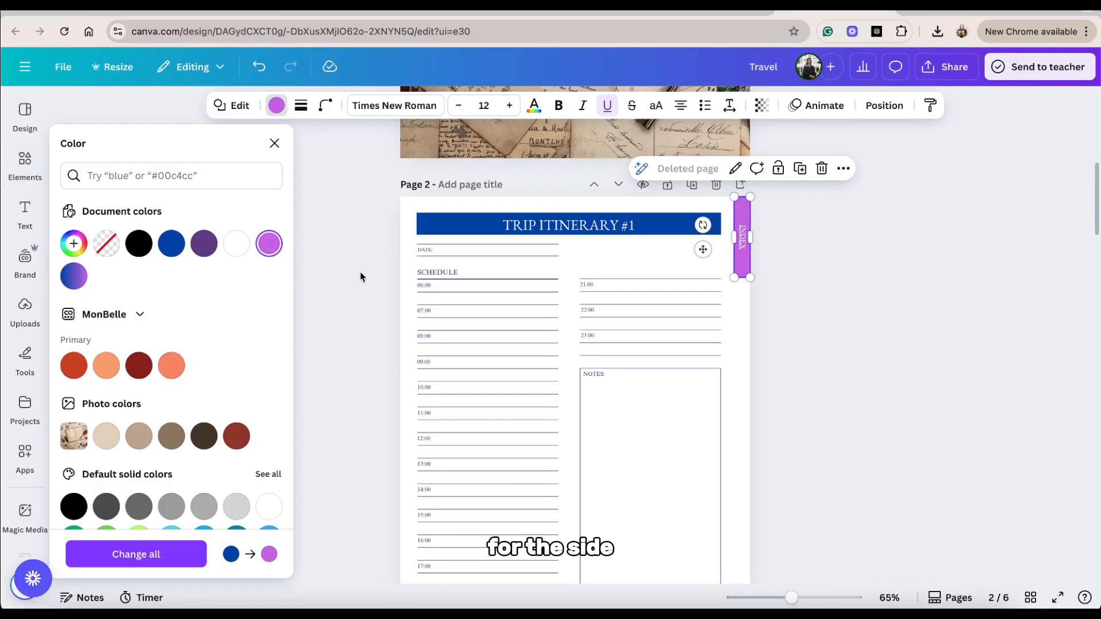
{"action": "left_click", "coordinate": [360, 272]}
{"action": "left_click_drag", "start_coordinate": [744, 223], "coordinate": [737, 295]}
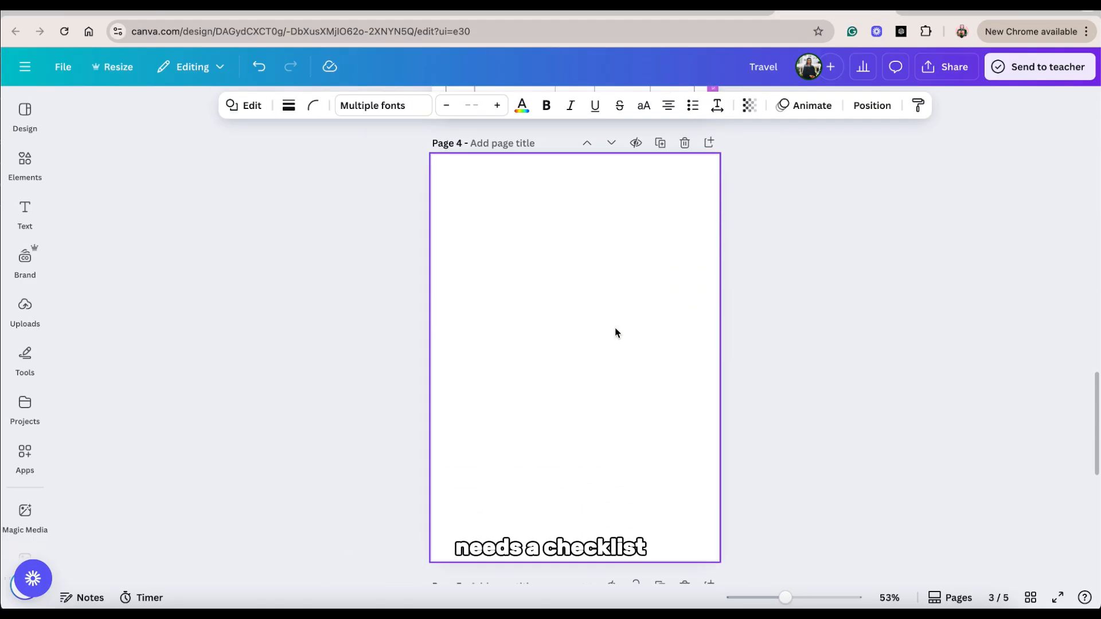
Step: Paste the heading banner onto blank page 4 and retitle it "LUGGAGE CHECKLIST"
{"action": "key", "text": "ctrl+v"}
{"action": "left_click", "coordinate": [744, 302]}
{"action": "left_click", "coordinate": [624, 191]}
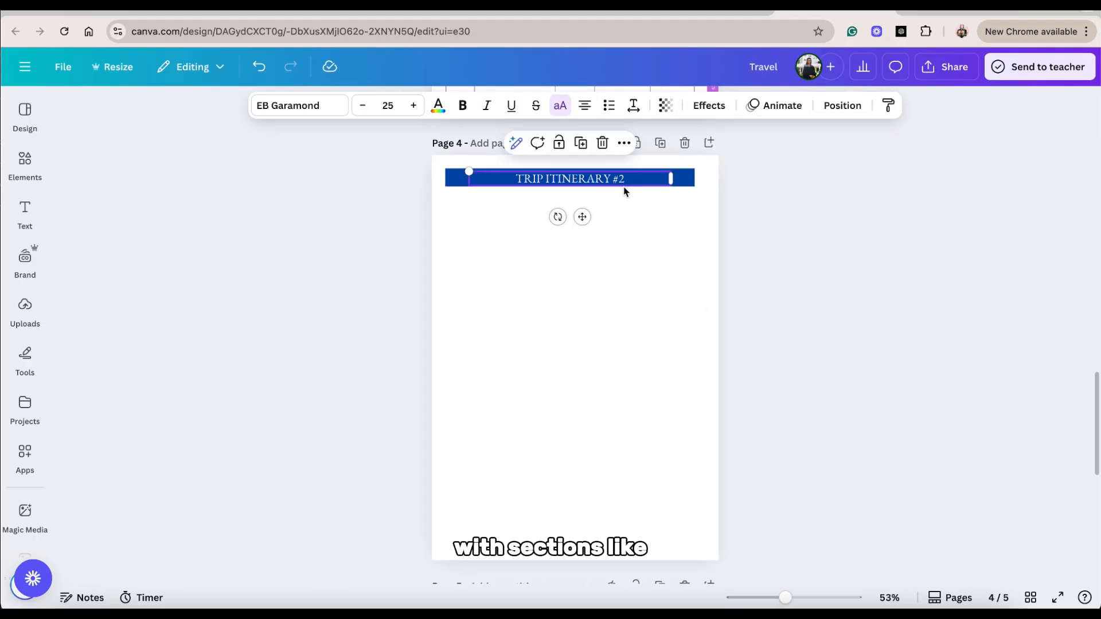
{"action": "left_click", "coordinate": [623, 185]}
Step: Add the text "TRAVELLING TO:" at size 10 below the banner and widen its box to fit on one line
{"action": "type", "text": "LLIN"}
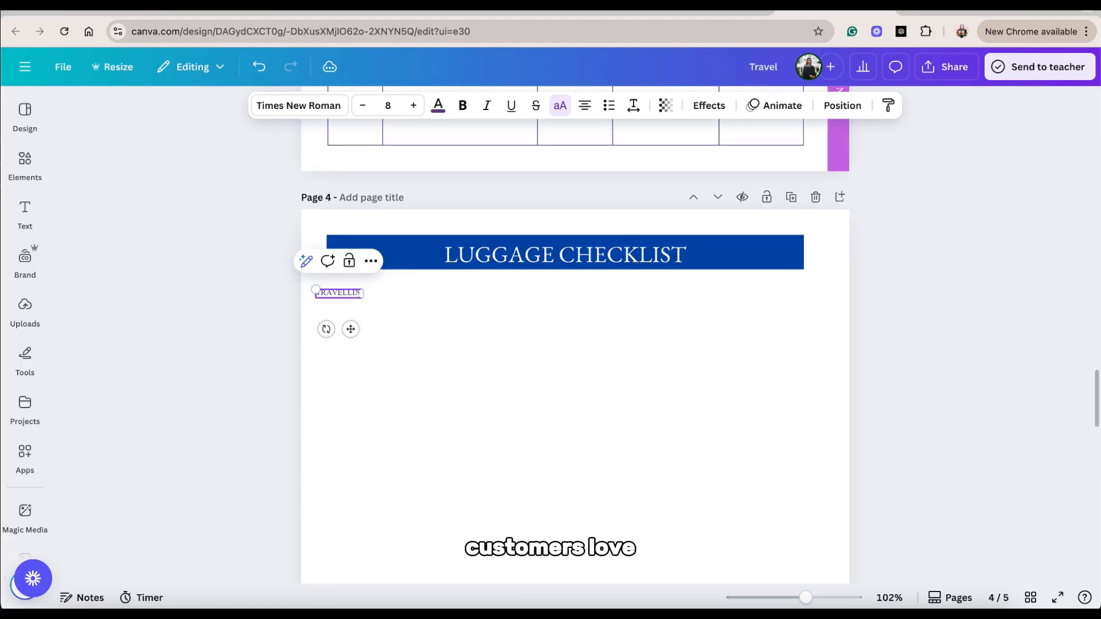
{"action": "type", "text": "T"}
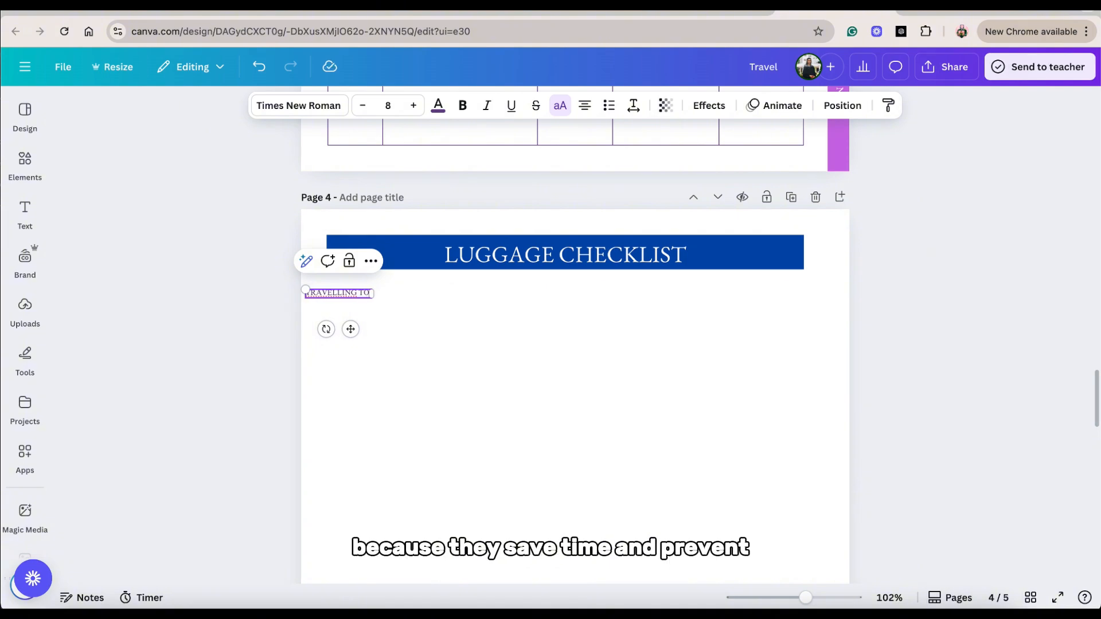
{"action": "type", "text": "O"}
{"action": "left_click", "coordinate": [412, 105]}
{"action": "left_click", "coordinate": [412, 105]}
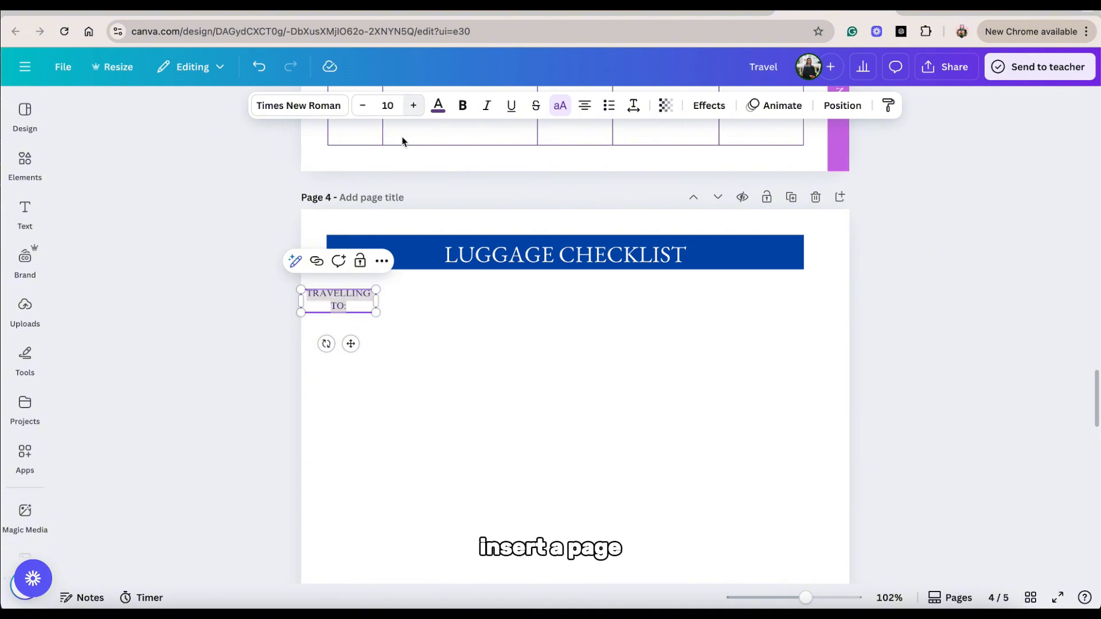
{"action": "type", "text": ":"}
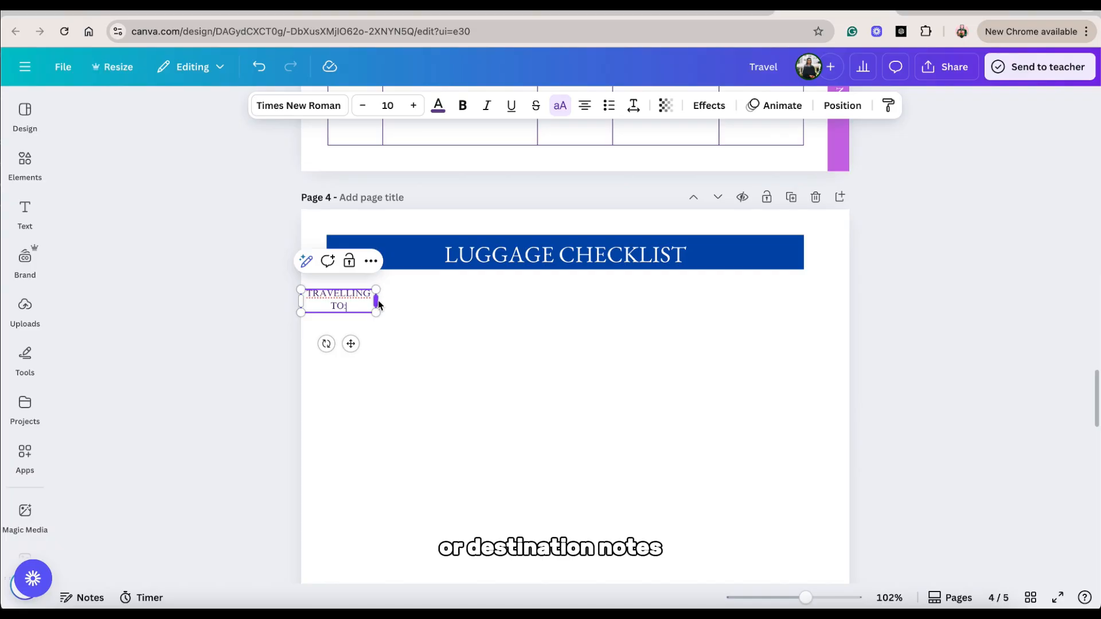
{"action": "left_click_drag", "start_coordinate": [377, 301], "coordinate": [425, 297]}
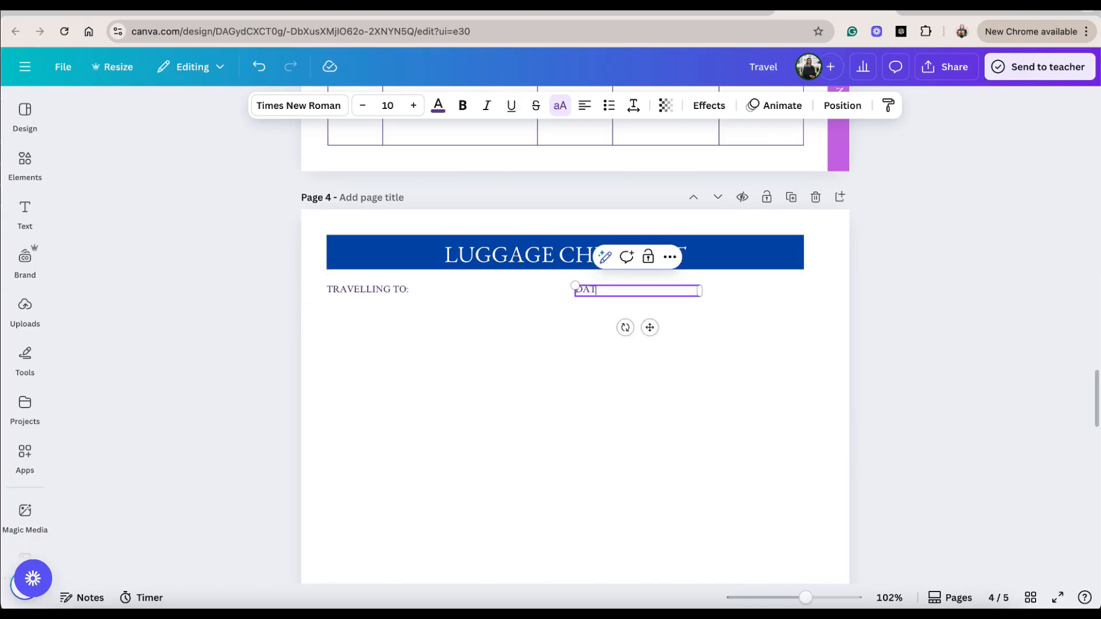
Step: Complete the second label beside TRAVELLING TO so that it reads "DATE & NO. OF DAYS"
{"action": "type", "text": "E"}
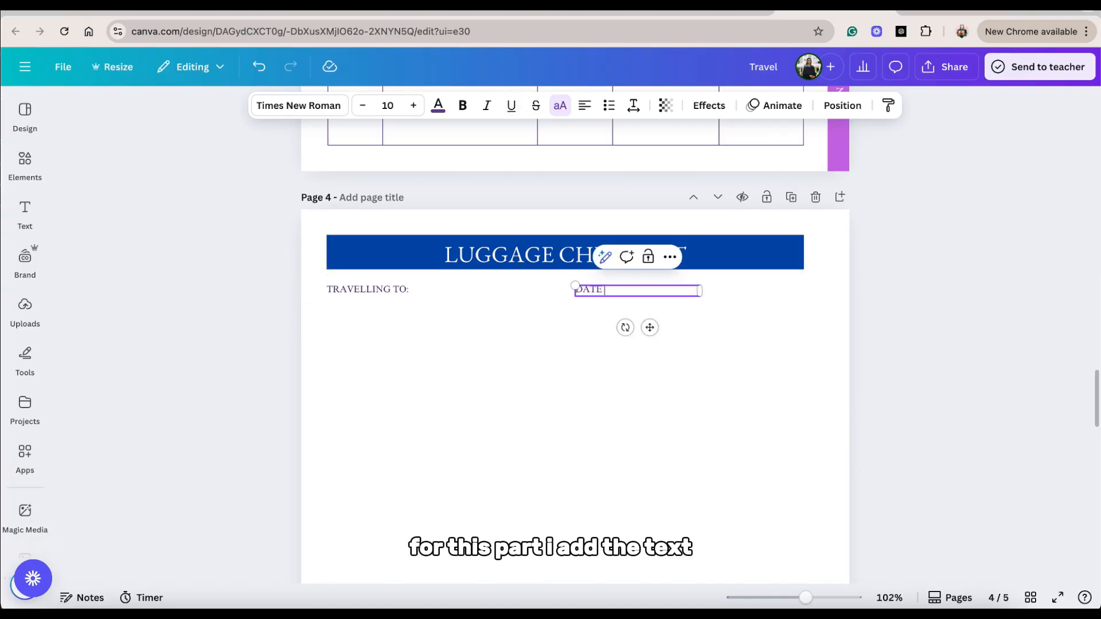
{"action": "type", "text": " & NO"}
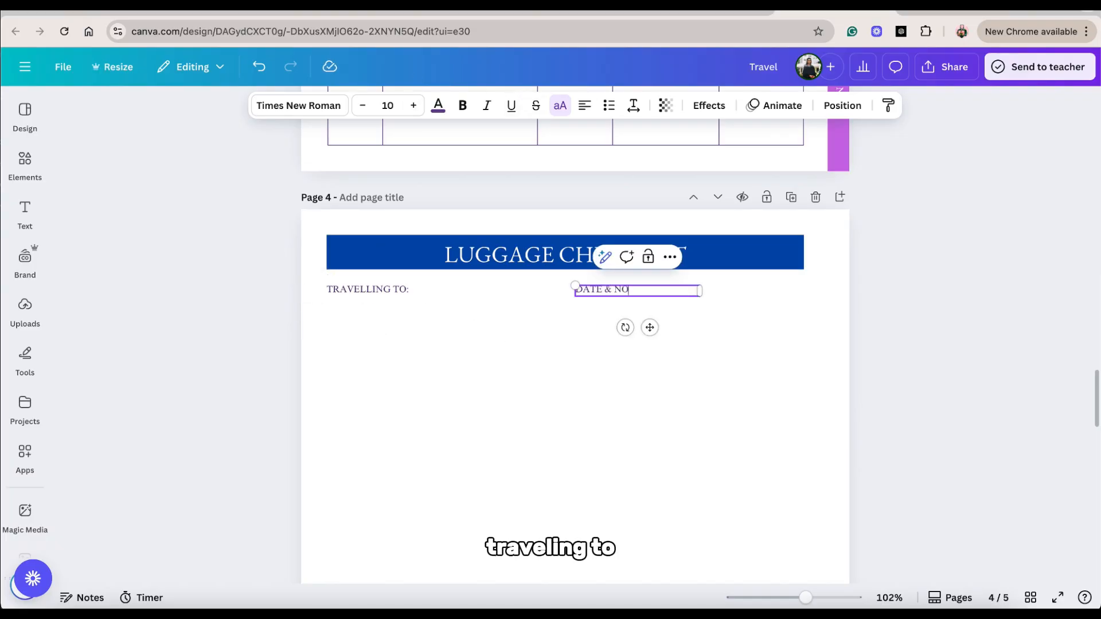
{"action": "type", "text": ". OF DAYS"}
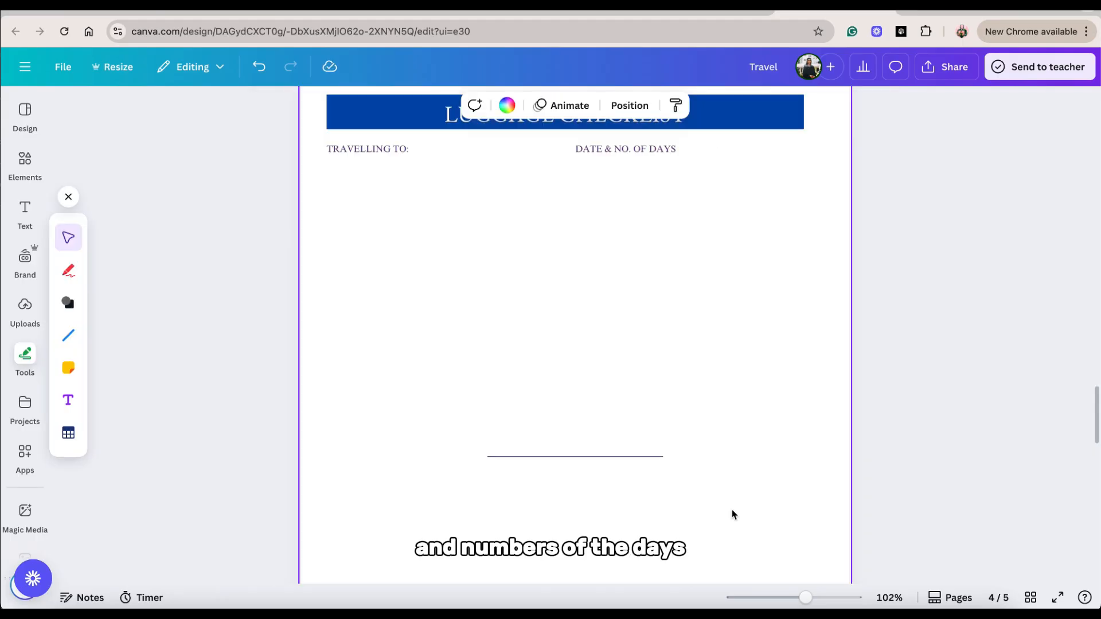
Step: Move the thin horizontal line up beneath the "TRAVELLING TO:" label on page 4
{"action": "left_click", "coordinate": [579, 456]}
{"action": "left_click_drag", "start_coordinate": [590, 484], "coordinate": [442, 198]}
{"action": "scroll", "coordinate": [489, 248], "scroll_direction": "up", "scroll_amount": 3}
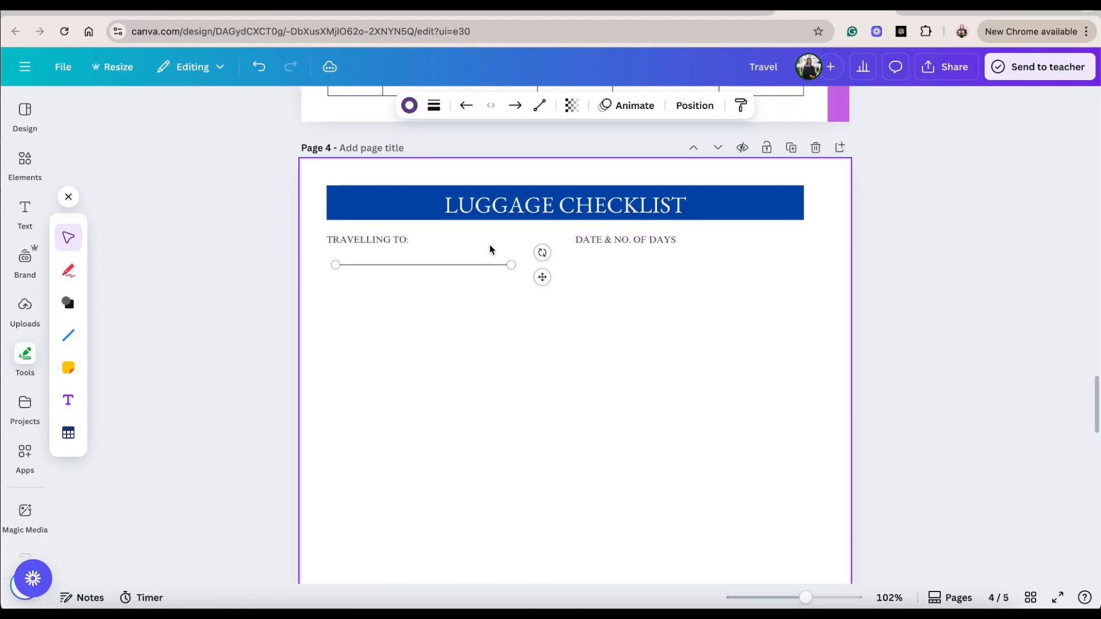
Step: Search the elements for "square" and place a small square at the start of the line under TRAVELLING TO
{"action": "left_click", "coordinate": [22, 172]}
{"action": "triple_click", "coordinate": [112, 112]}
{"action": "type", "text": "square"}
{"action": "key", "text": "Return"}
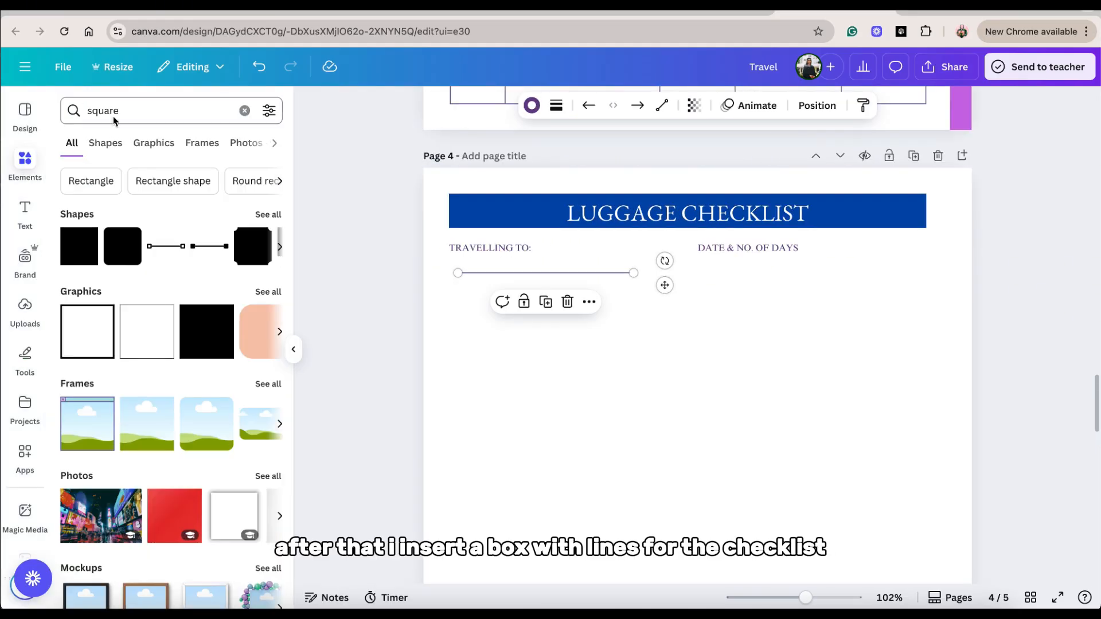
{"action": "left_click_drag", "start_coordinate": [79, 247], "coordinate": [469, 304]}
Step: Remove the small square's fill and give it a thin solid outline so it serves as a checkbox
{"action": "left_click", "coordinate": [396, 108]}
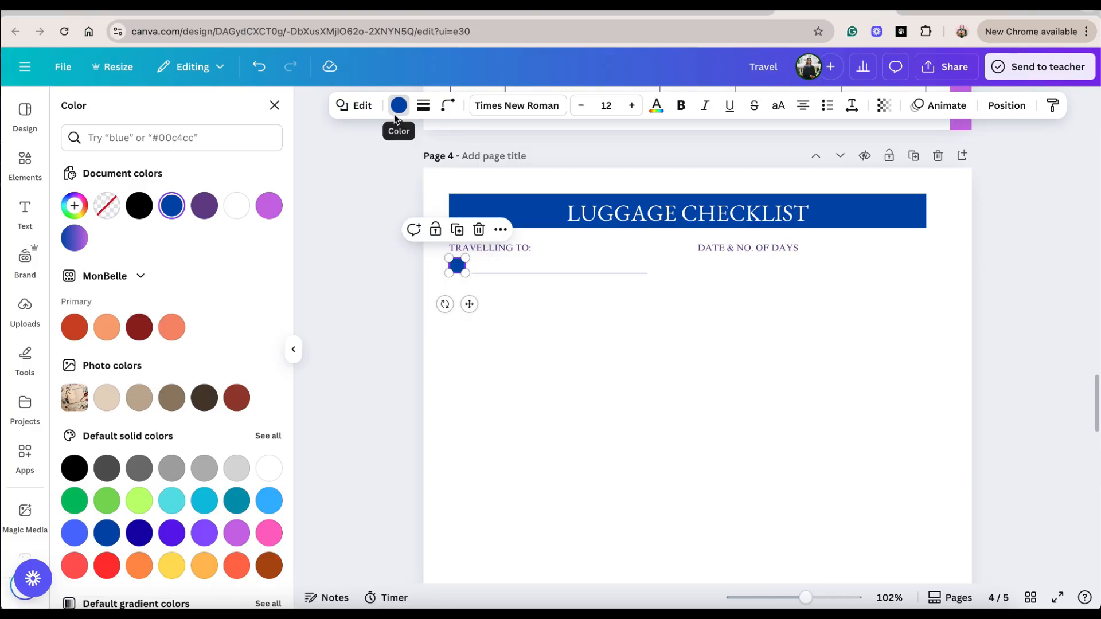
{"action": "left_click", "coordinate": [424, 106]}
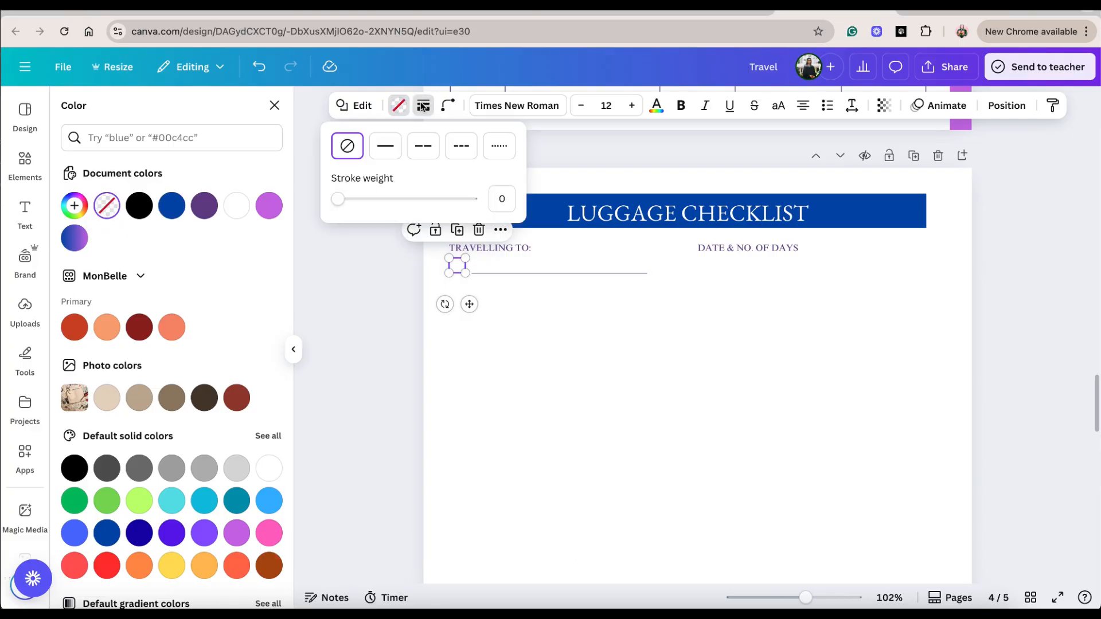
{"action": "left_click_drag", "start_coordinate": [338, 205], "coordinate": [346, 203]}
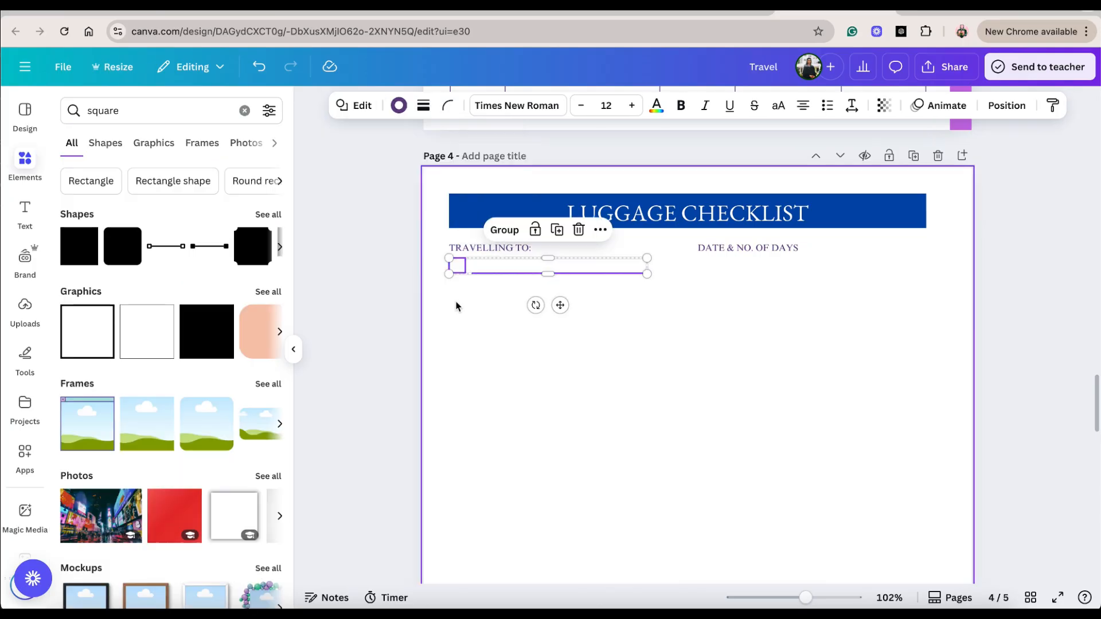
Step: Duplicate the checkbox and line as evenly spaced rows down page 4 to build the luggage checklist
{"action": "key", "text": "super+d"}
{"action": "left_click_drag", "start_coordinate": [467, 283], "coordinate": [468, 291]}
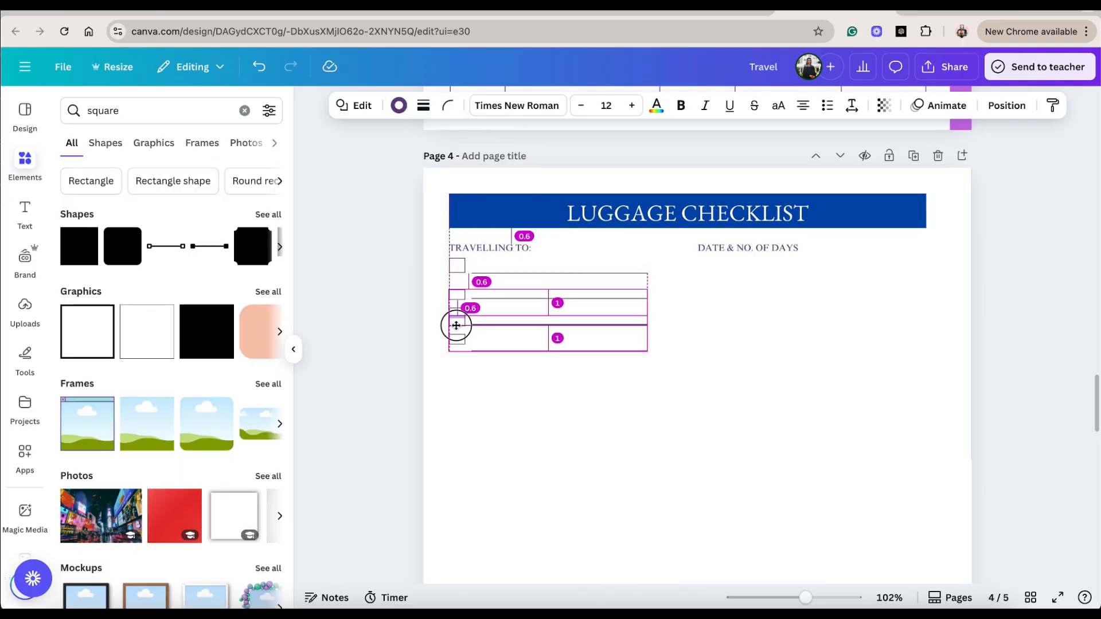
{"action": "left_click_drag", "start_coordinate": [455, 325], "coordinate": [455, 343]}
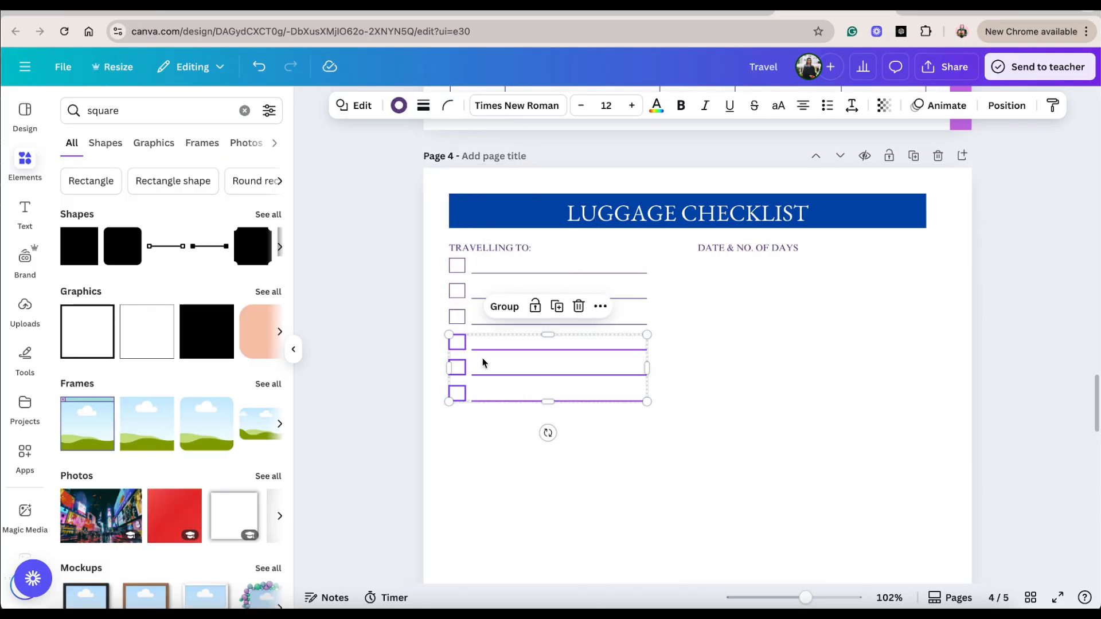
{"action": "key", "text": "super+v"}
{"action": "left_click_drag", "start_coordinate": [480, 292], "coordinate": [474, 435]}
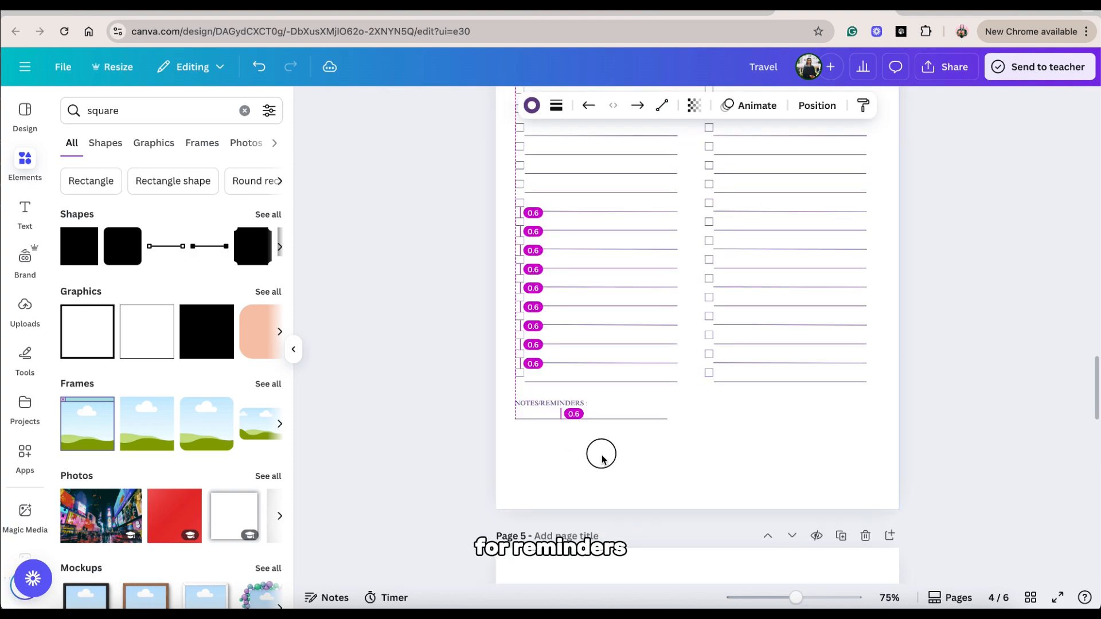
Step: Place a line under the NOTES/REMINDERS label, extend it across both columns, and repeat it evenly below
{"action": "left_click_drag", "start_coordinate": [603, 459], "coordinate": [603, 459]}
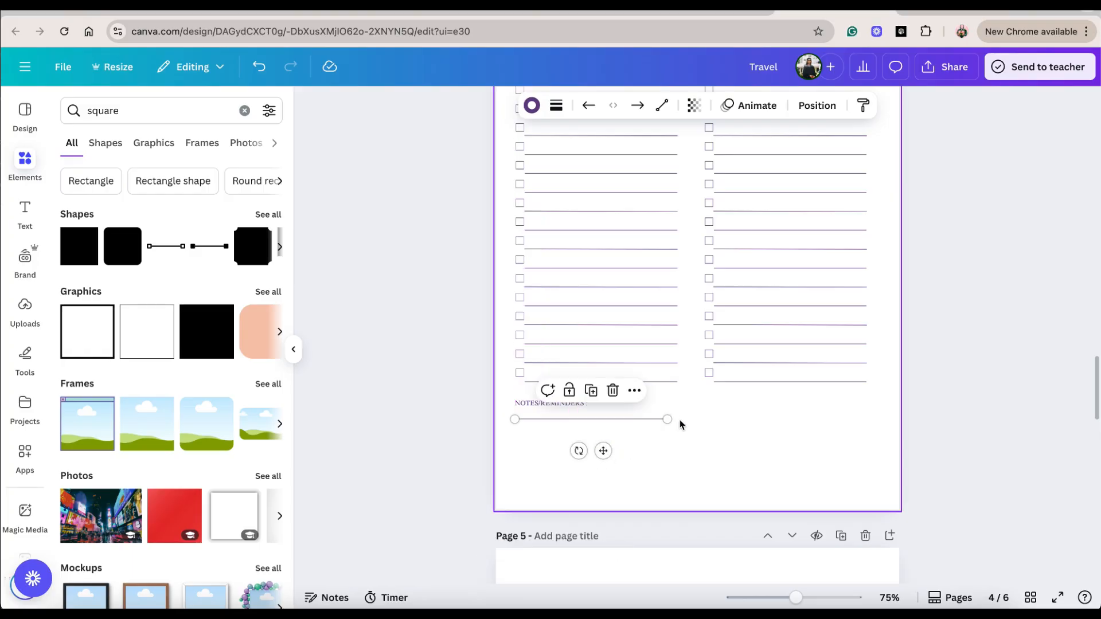
{"action": "left_click_drag", "start_coordinate": [667, 420], "coordinate": [860, 419]}
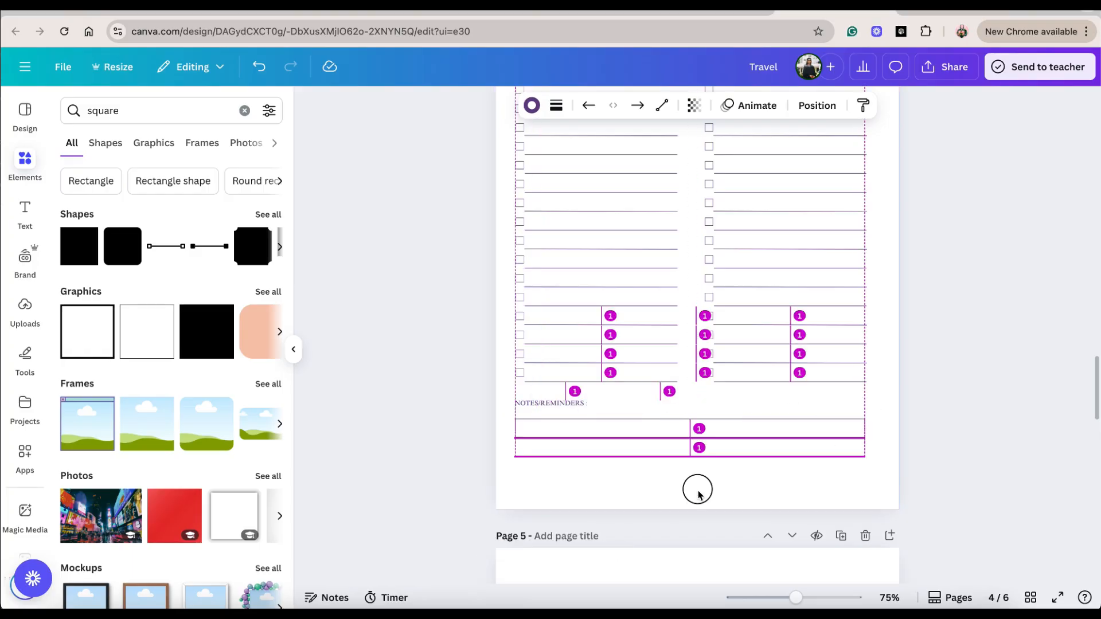
{"action": "left_click_drag", "start_coordinate": [698, 489], "coordinate": [698, 501]}
{"action": "left_click", "coordinate": [782, 491]}
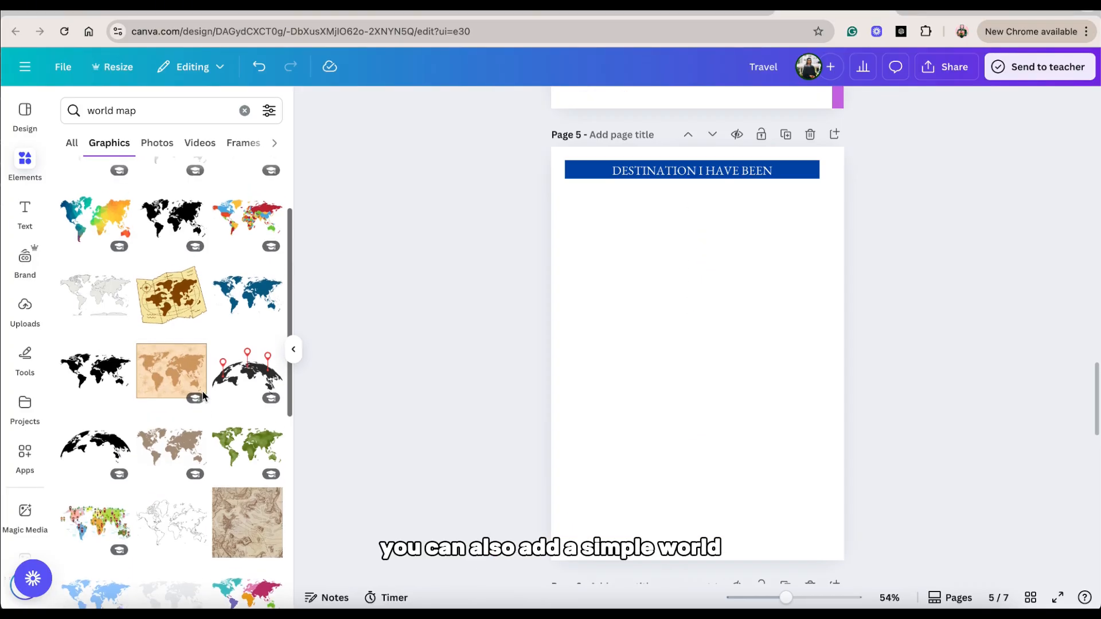
Step: Add an outline map of Asian countries below the DESTINATION I HAVE BEEN heading, plus a small circle graphic on page 5
{"action": "scroll", "coordinate": [203, 395], "scroll_direction": "down", "scroll_amount": 3}
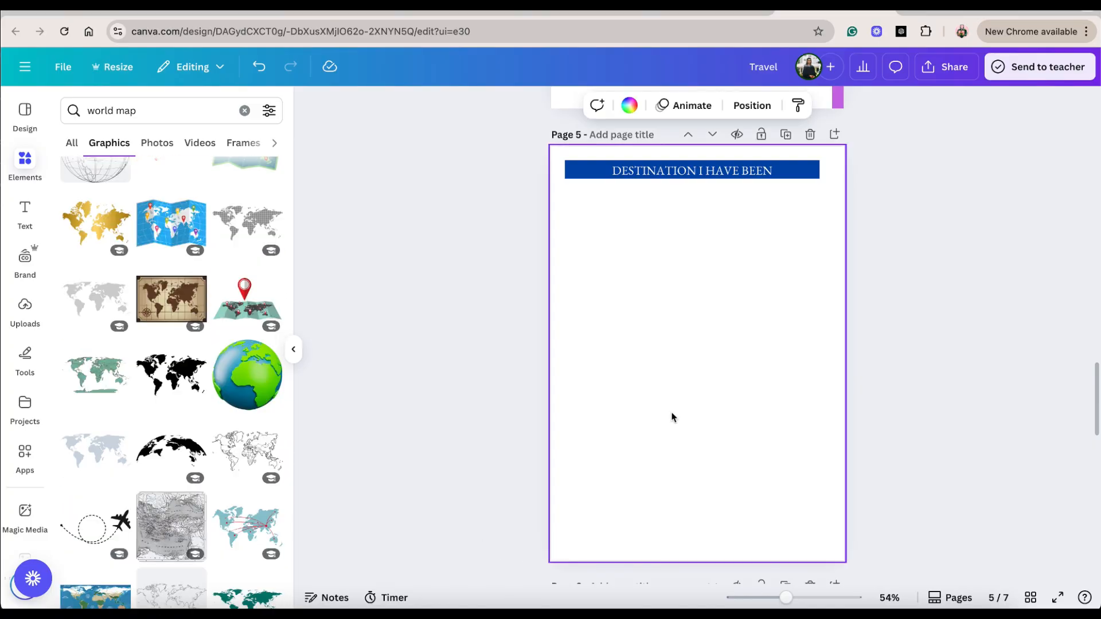
{"action": "key", "text": "super+v"}
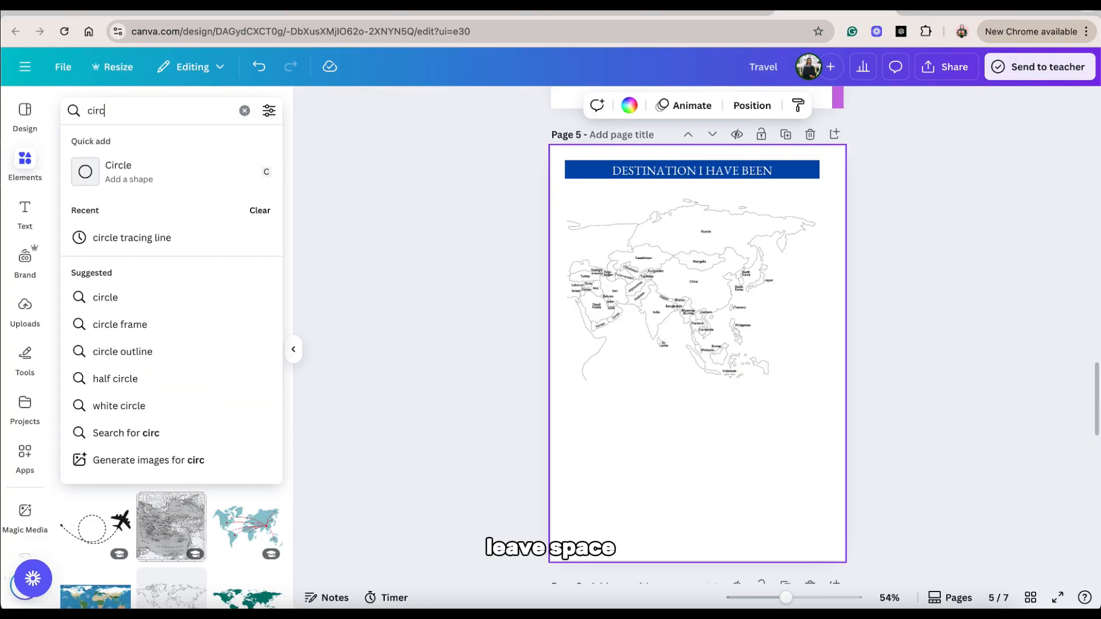
{"action": "type", "text": "cle"}
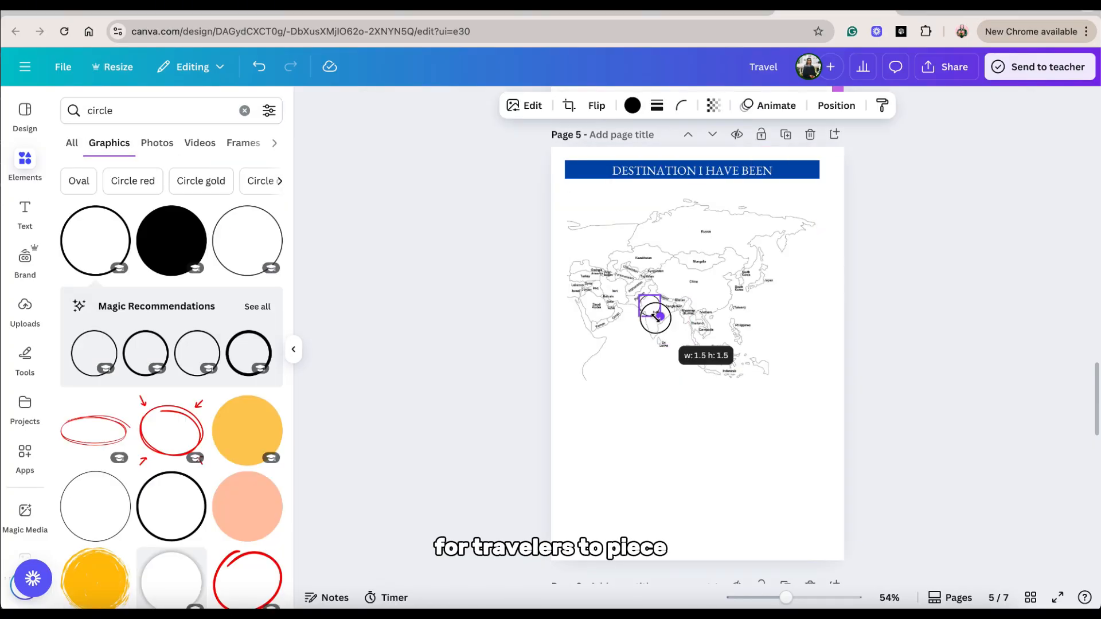
{"action": "left_click_drag", "start_coordinate": [671, 328], "coordinate": [653, 335]}
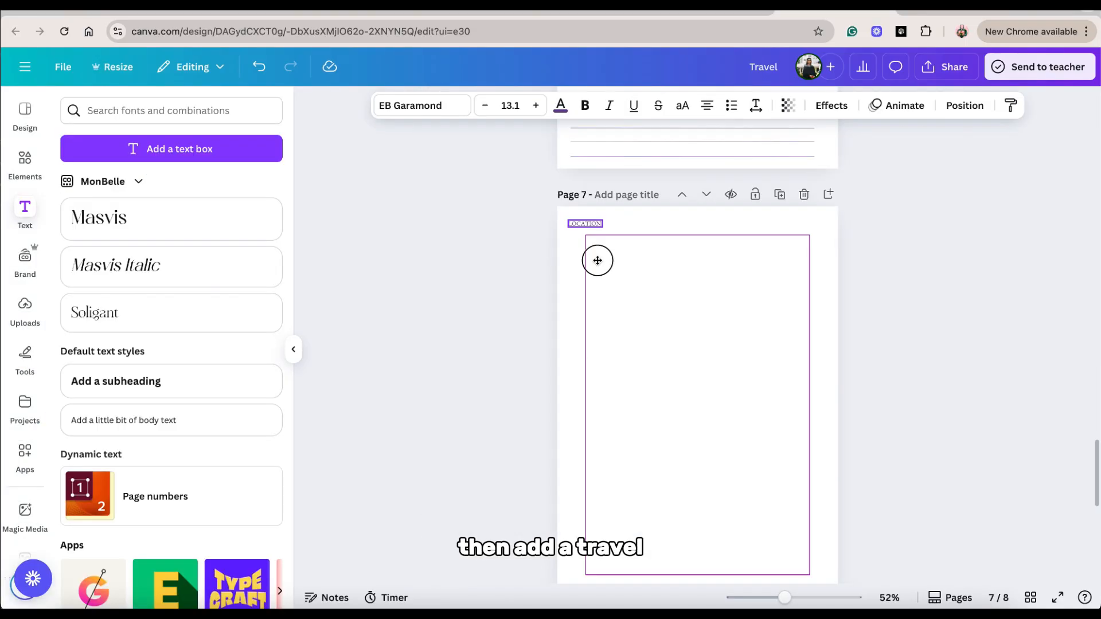
Step: Place a DATE label with its own line beside LOCATION on page 7 and repeat full-width writing lines down the page
{"action": "left_click_drag", "start_coordinate": [600, 265], "coordinate": [757, 268]}
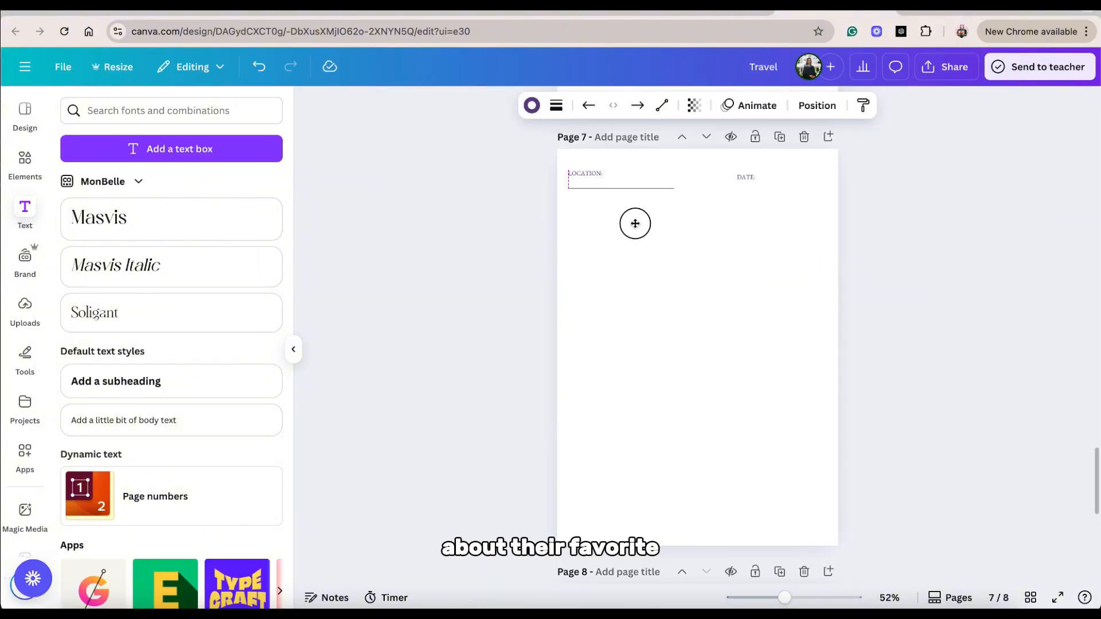
{"action": "left_click_drag", "start_coordinate": [635, 223], "coordinate": [819, 213]}
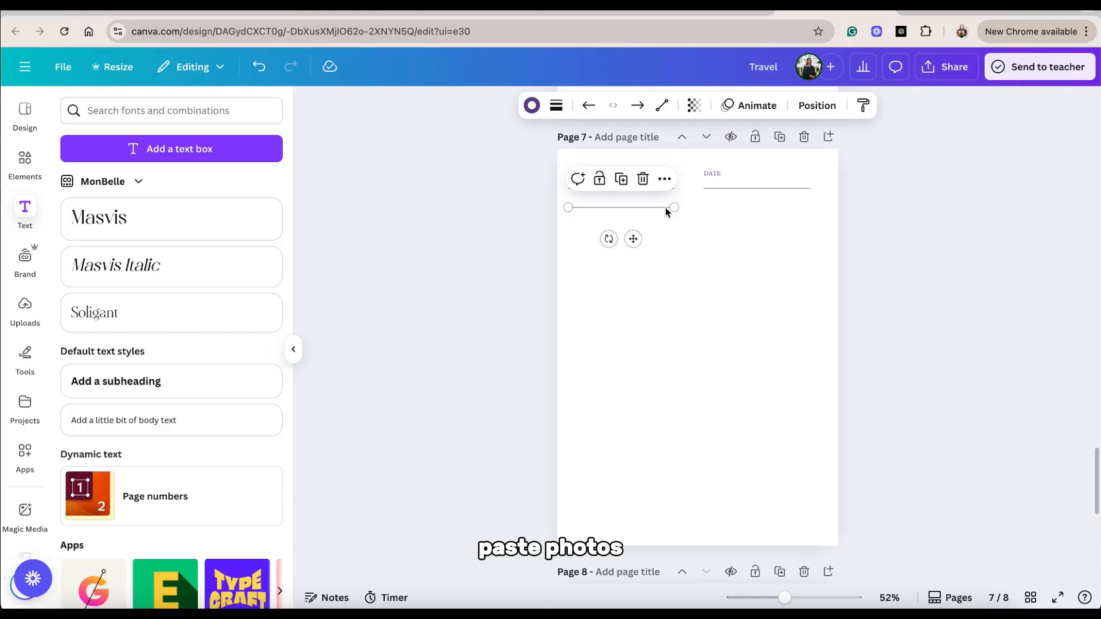
{"action": "left_click_drag", "start_coordinate": [692, 207], "coordinate": [805, 209]}
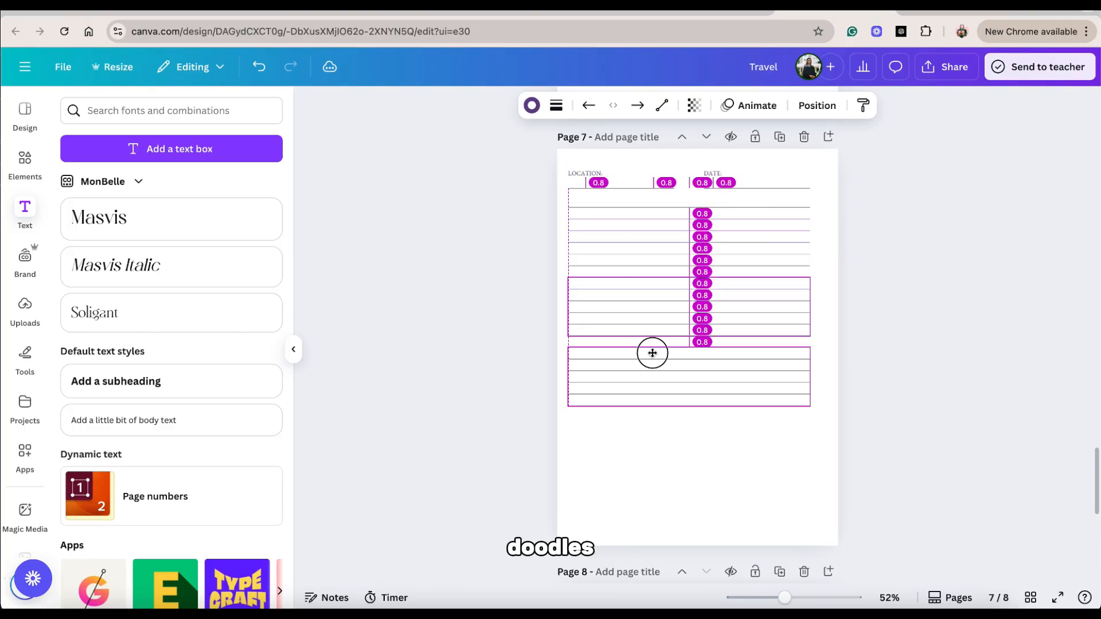
{"action": "left_click_drag", "start_coordinate": [651, 352], "coordinate": [629, 450]}
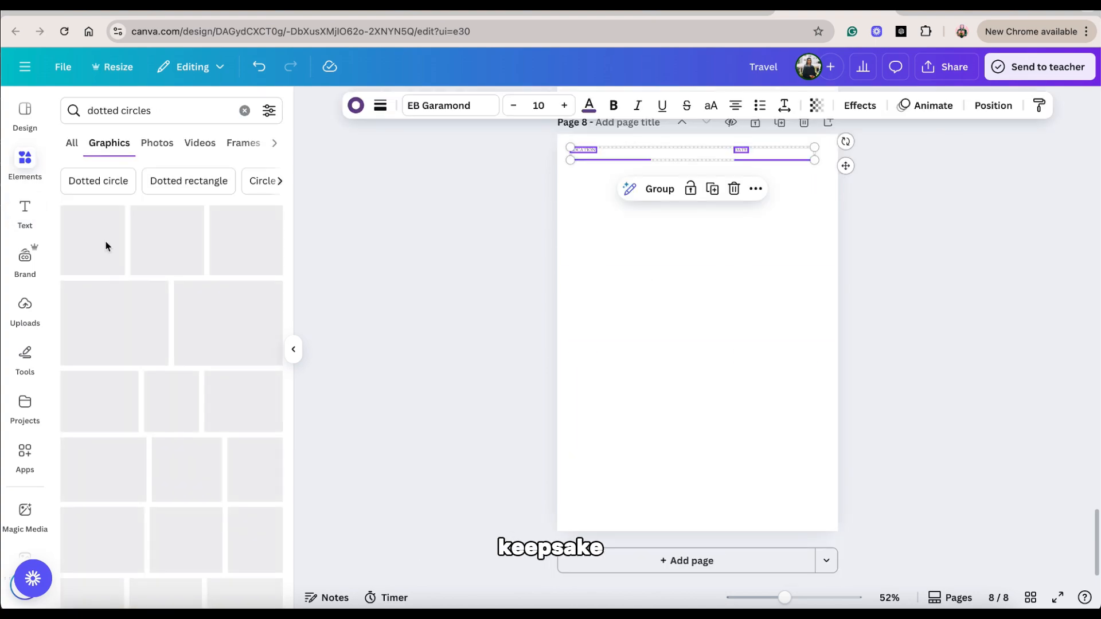
Step: Fill page 8 below the LOCATION and DATE lines with six dot-grid squares in two columns and three rows
{"action": "left_click_drag", "start_coordinate": [96, 241], "coordinate": [713, 435]}
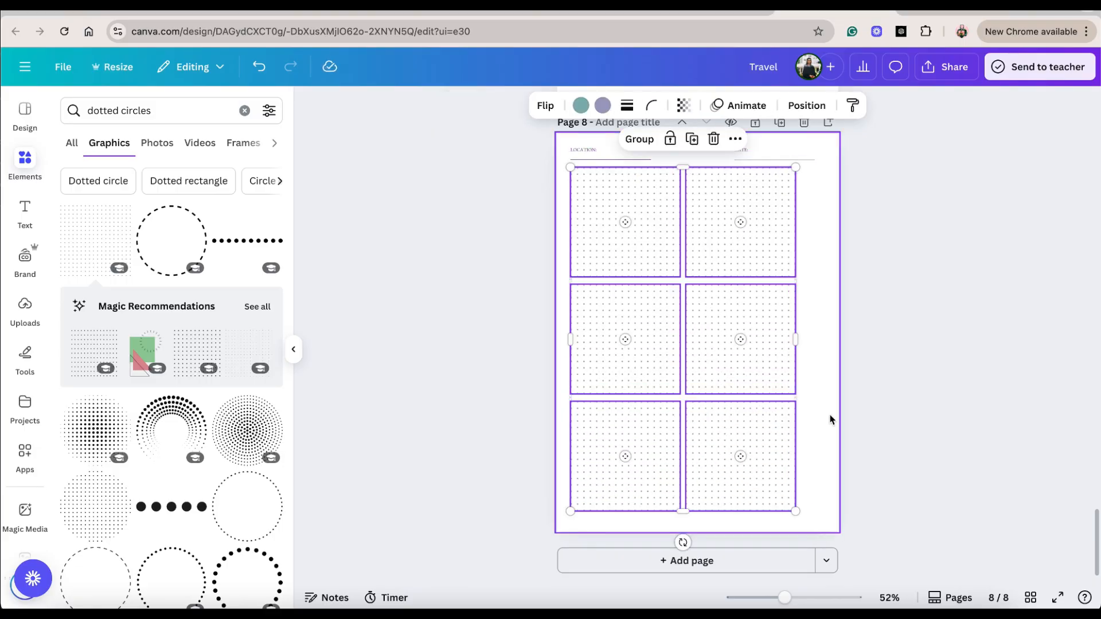
{"action": "left_click", "coordinate": [831, 417]}
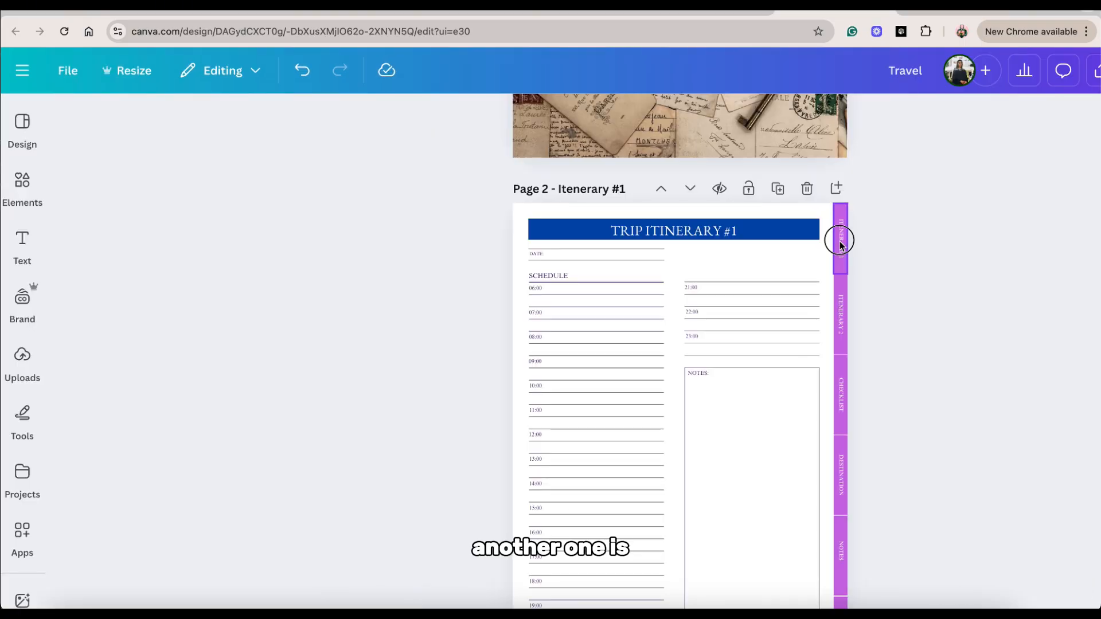
Step: Link the first itinerary side tab on page 2 to the document page "2 - Itenerary #1"
{"action": "left_click", "coordinate": [838, 240]}
{"action": "right_click", "coordinate": [838, 240]}
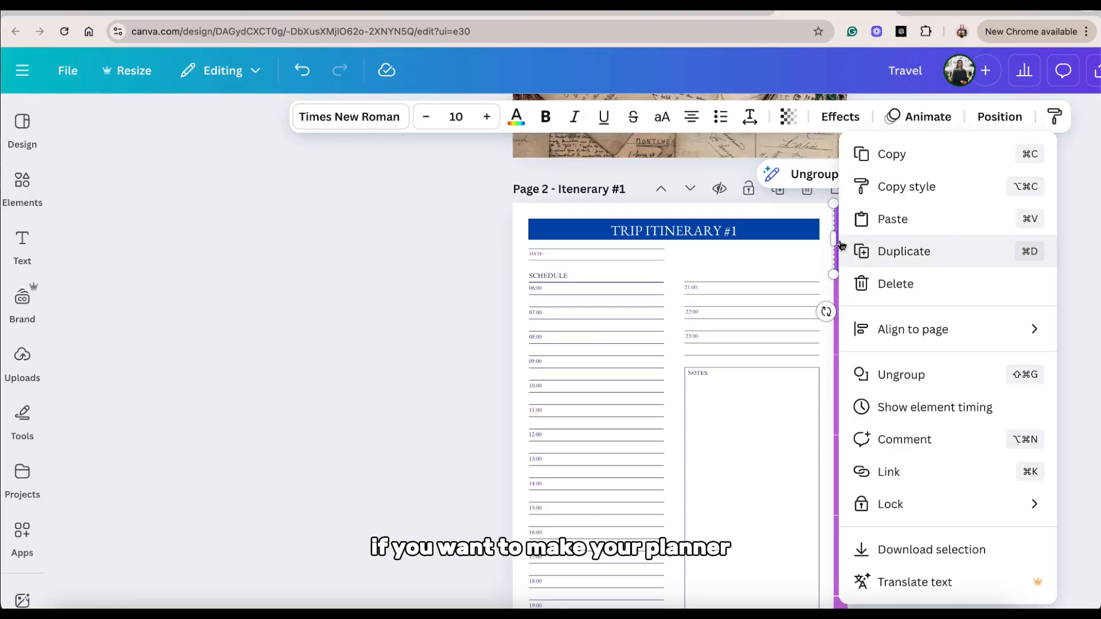
{"action": "left_click", "coordinate": [895, 474]}
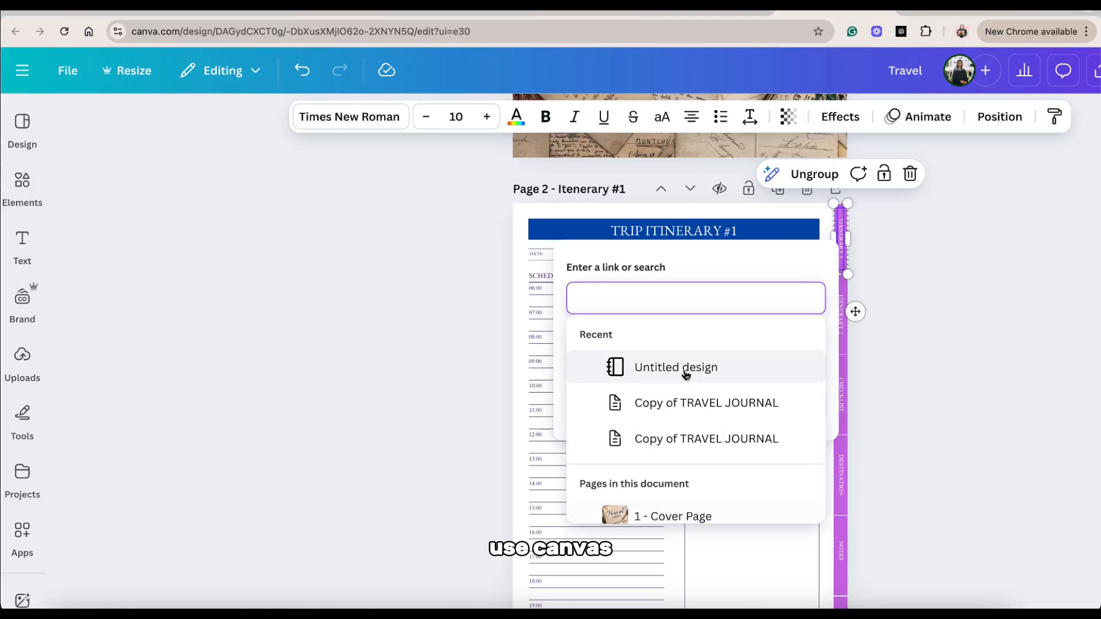
{"action": "scroll", "coordinate": [693, 391], "scroll_direction": "down", "scroll_amount": 3}
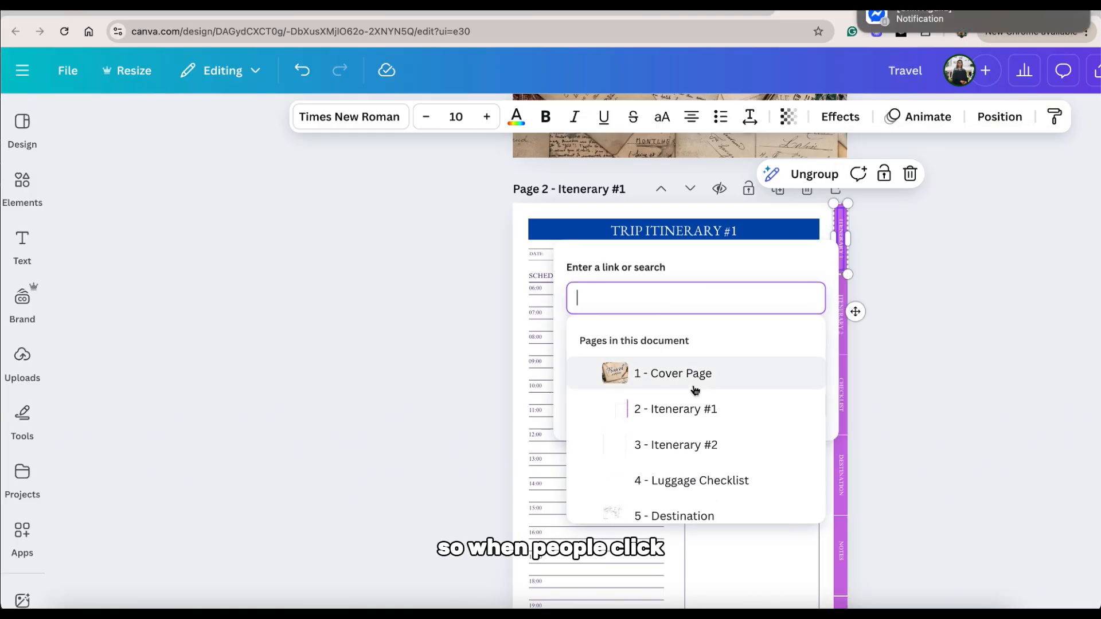
{"action": "left_click", "coordinate": [746, 422]}
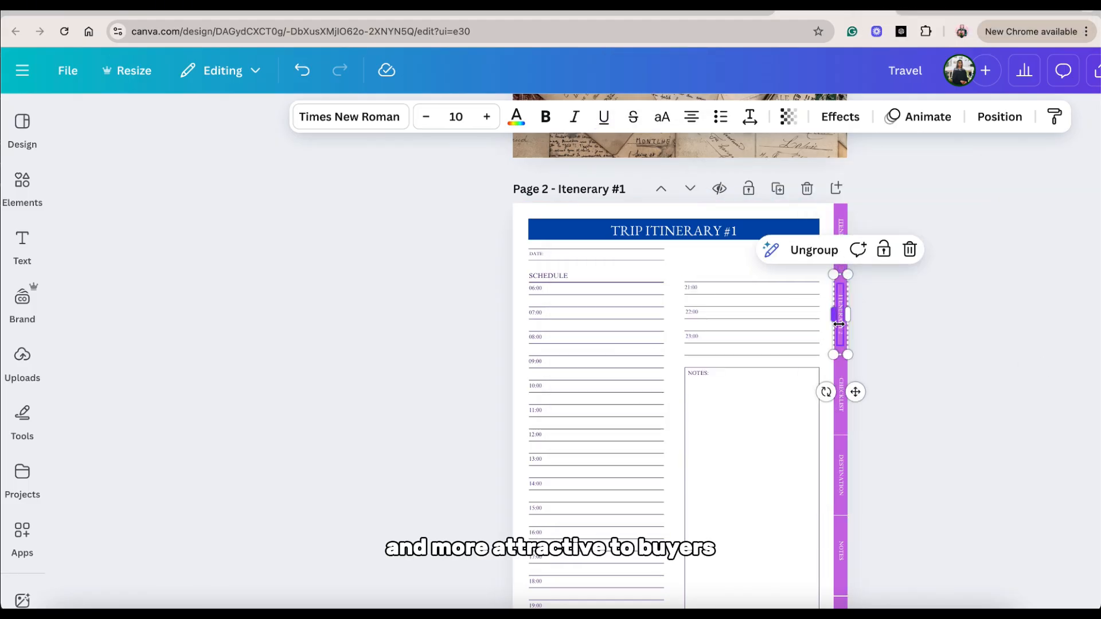
Step: Link the ITINERARY 2 side tab on page 2 to the document page "3 - Itenerary #2"
{"action": "right_click", "coordinate": [840, 316]}
{"action": "left_click", "coordinate": [894, 471]}
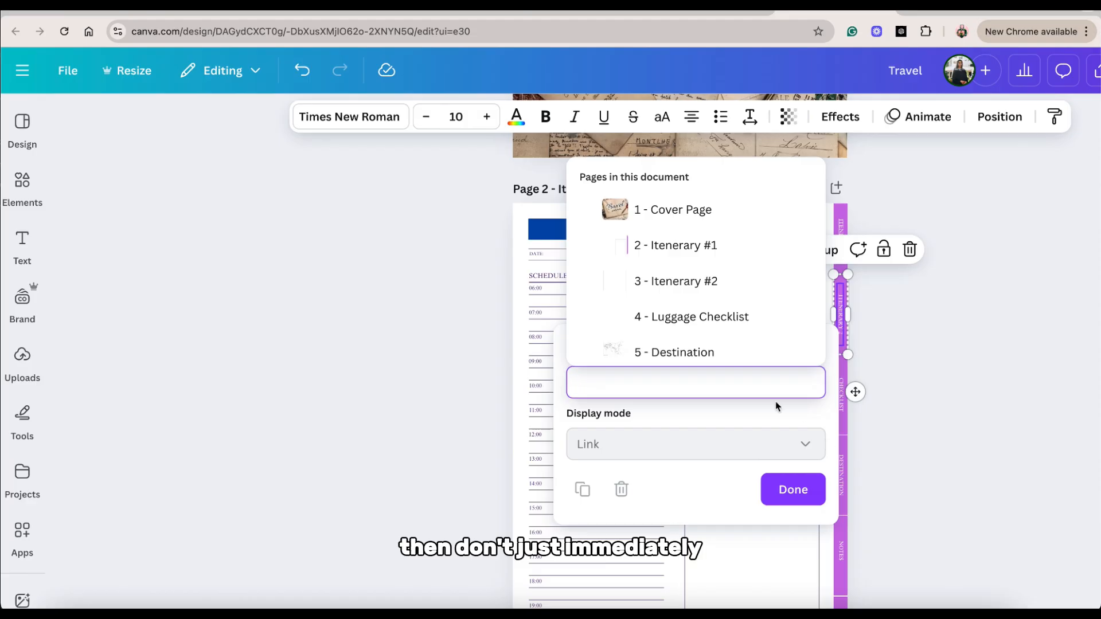
{"action": "scroll", "coordinate": [680, 302], "scroll_direction": "down", "scroll_amount": 5}
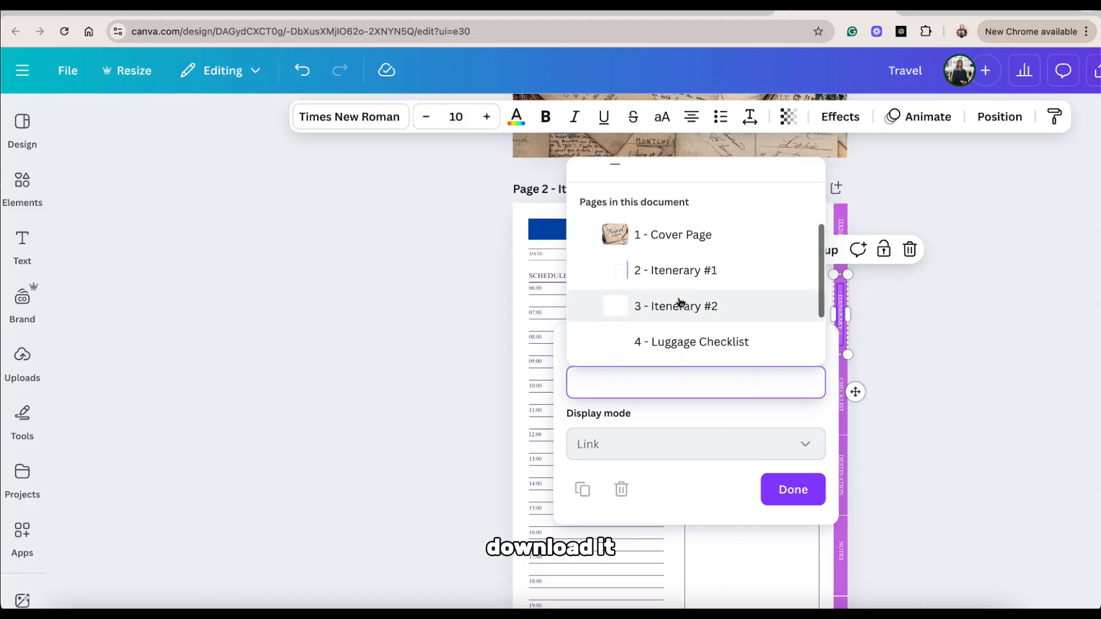
{"action": "left_click", "coordinate": [691, 283]}
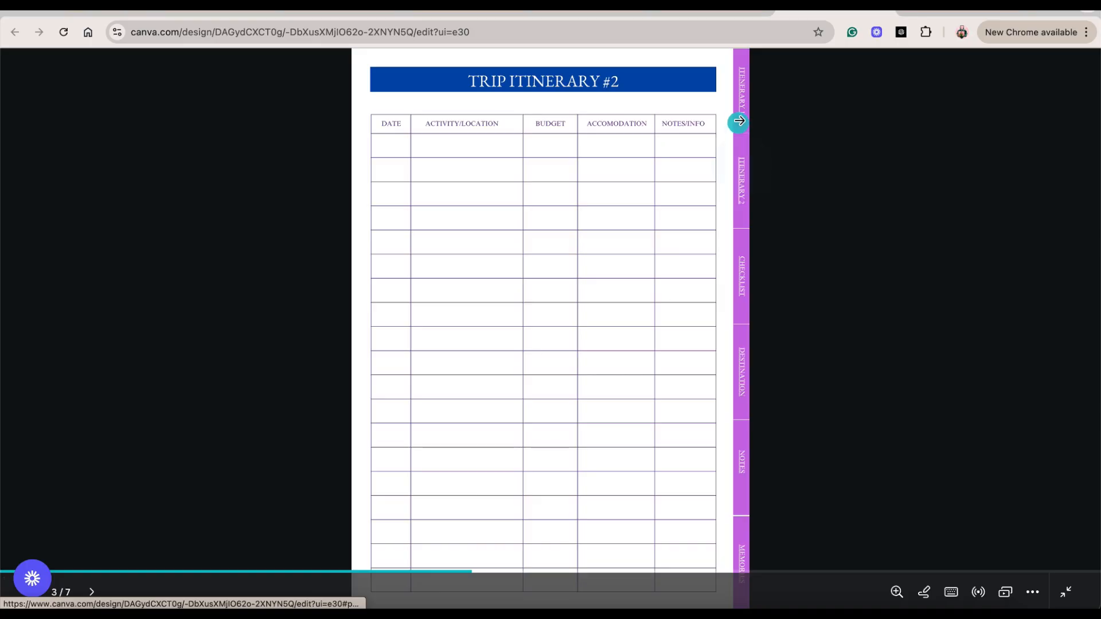
Step: Preview the journal full screen, going through its pages and testing the linked side tabs
{"action": "left_click", "coordinate": [739, 116]}
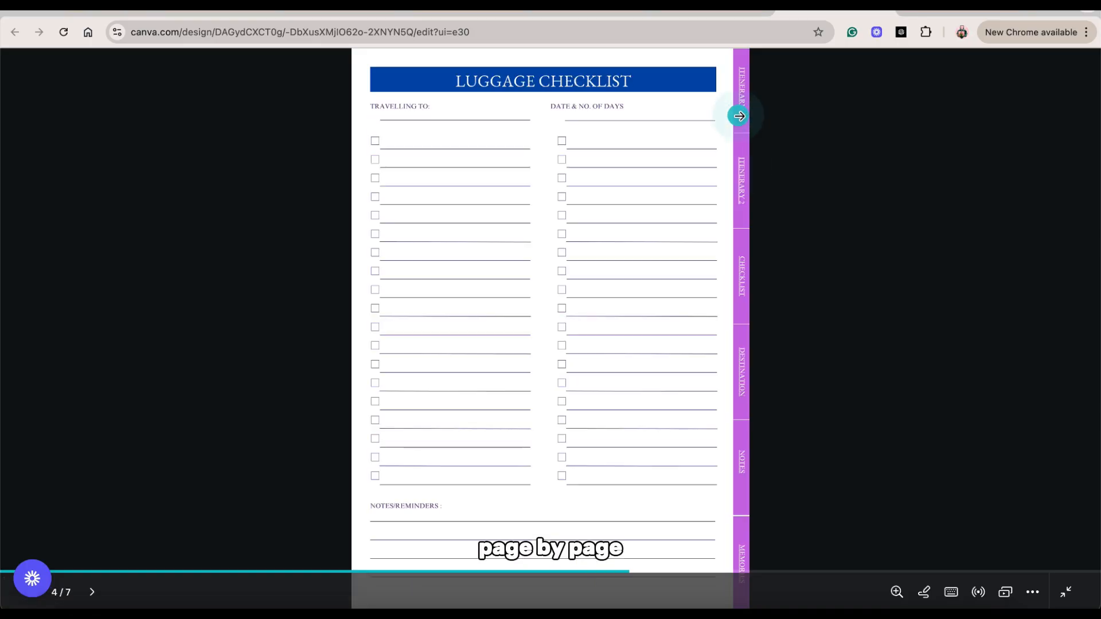
{"action": "left_click", "coordinate": [740, 240]}
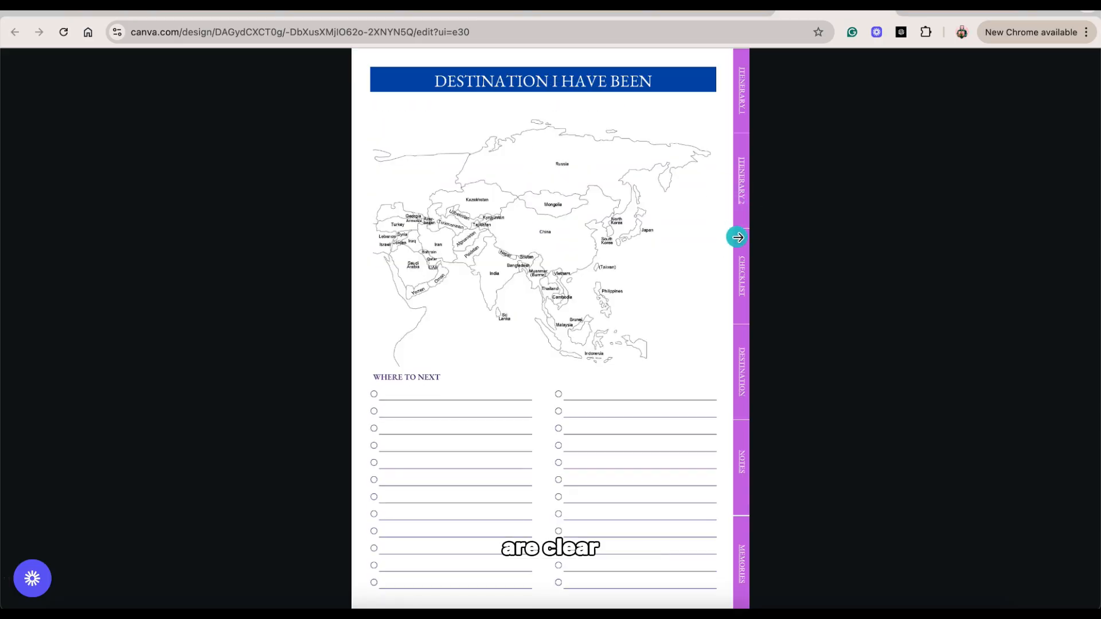
{"action": "left_click", "coordinate": [738, 237]}
{"action": "left_click", "coordinate": [737, 107]}
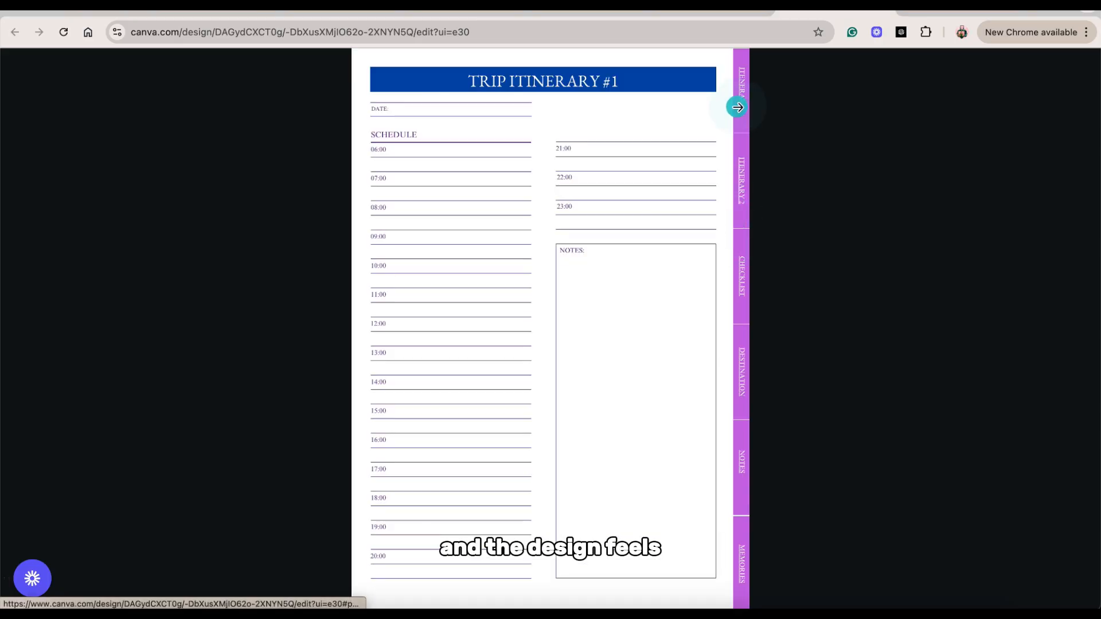
{"action": "left_click", "coordinate": [740, 168]}
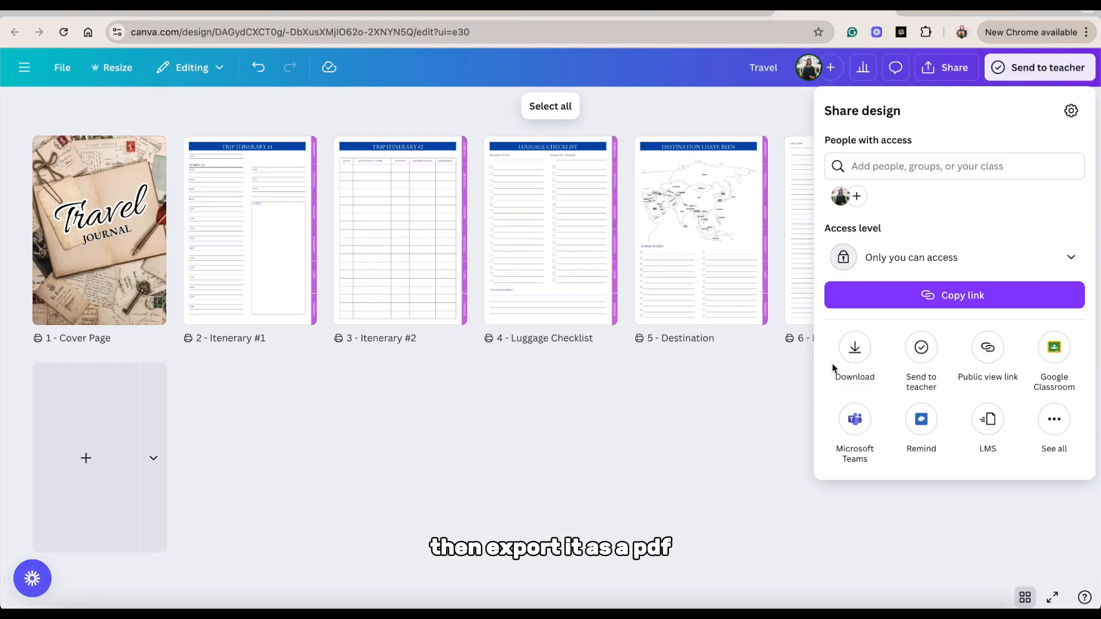
Step: Download pages 1–7 of the travel journal as a PDF Standard file
{"action": "left_click", "coordinate": [843, 356]}
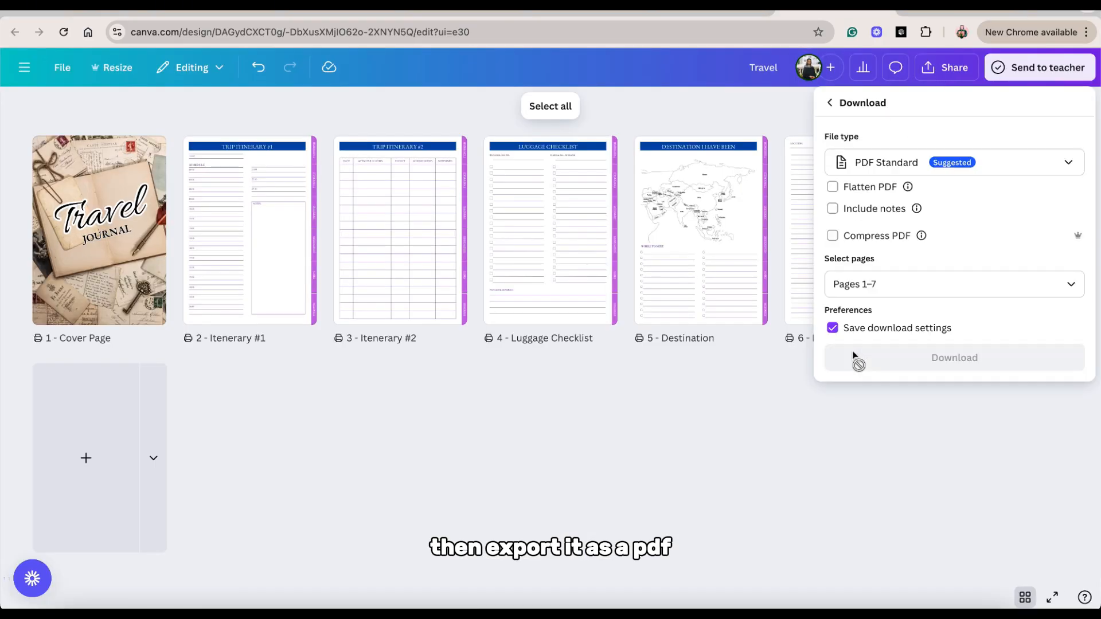
{"action": "left_click", "coordinate": [914, 167]}
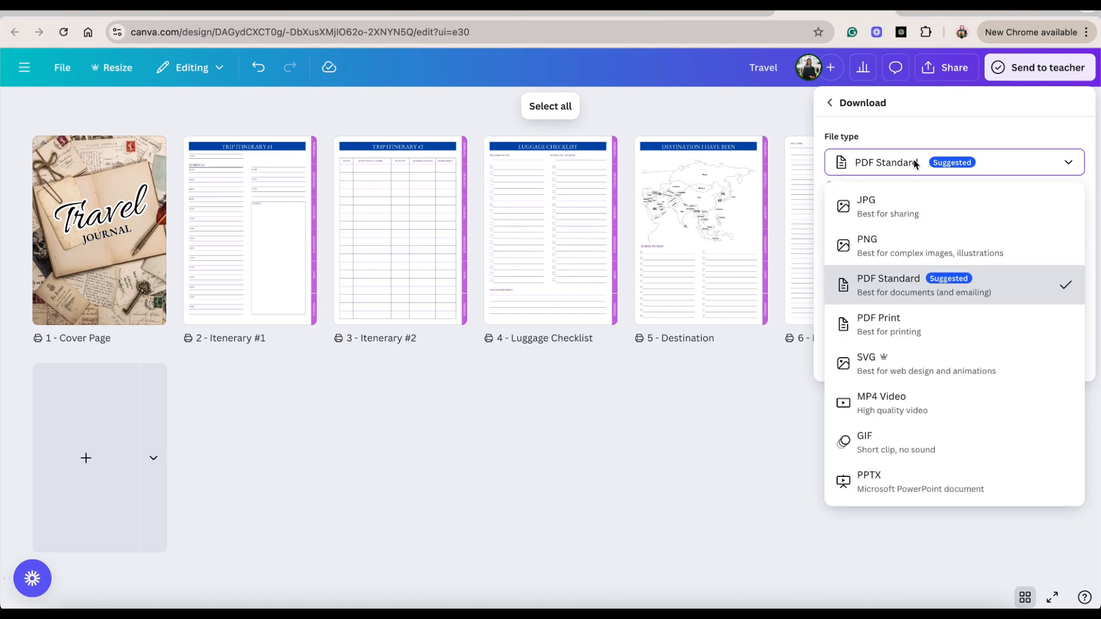
{"action": "left_click", "coordinate": [912, 356]}
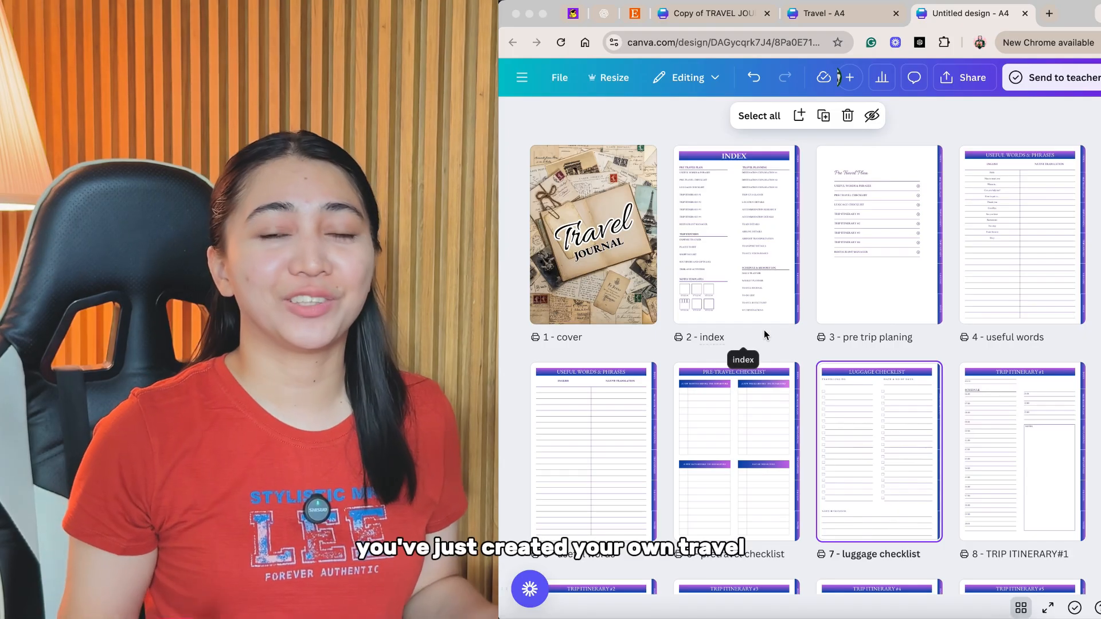
{"action": "scroll", "coordinate": [764, 335], "scroll_direction": "down", "scroll_amount": 5}
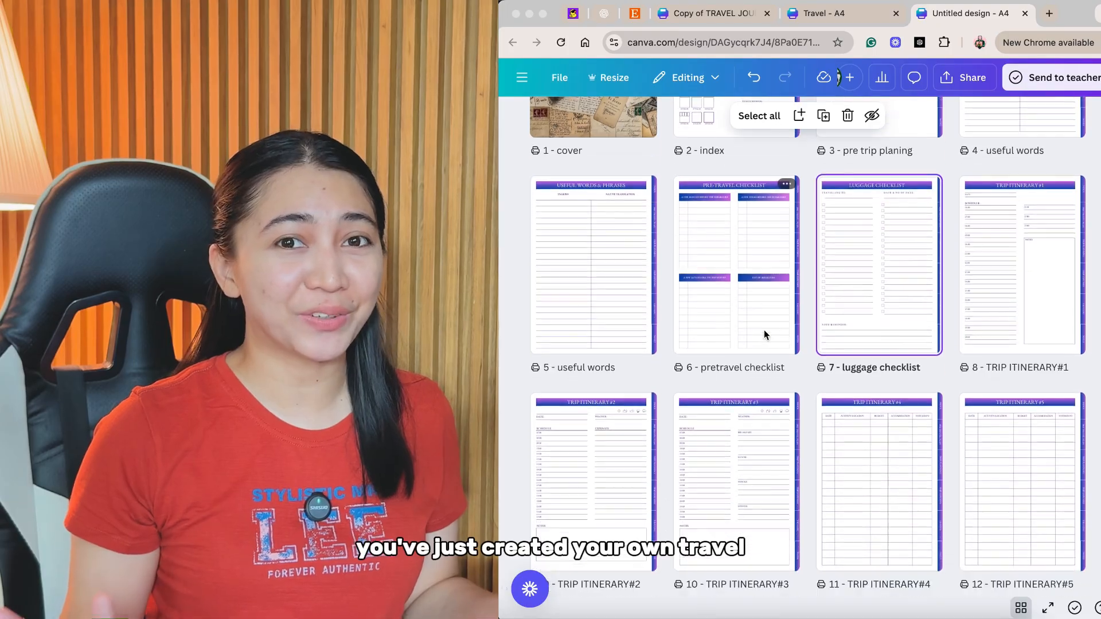
{"action": "scroll", "coordinate": [764, 329], "scroll_direction": "down", "scroll_amount": 10}
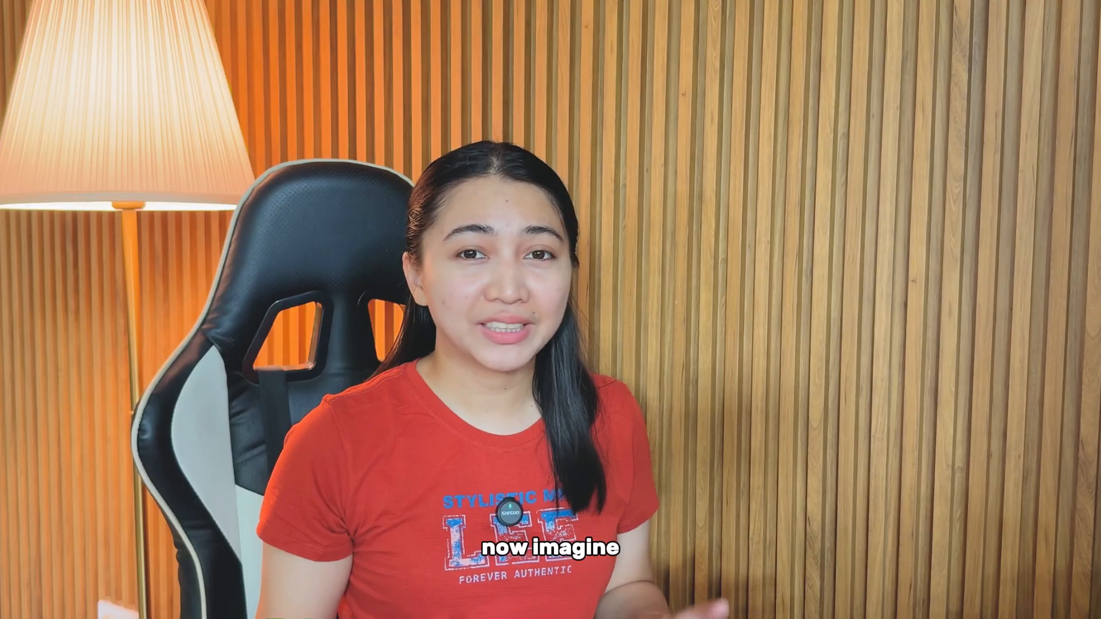